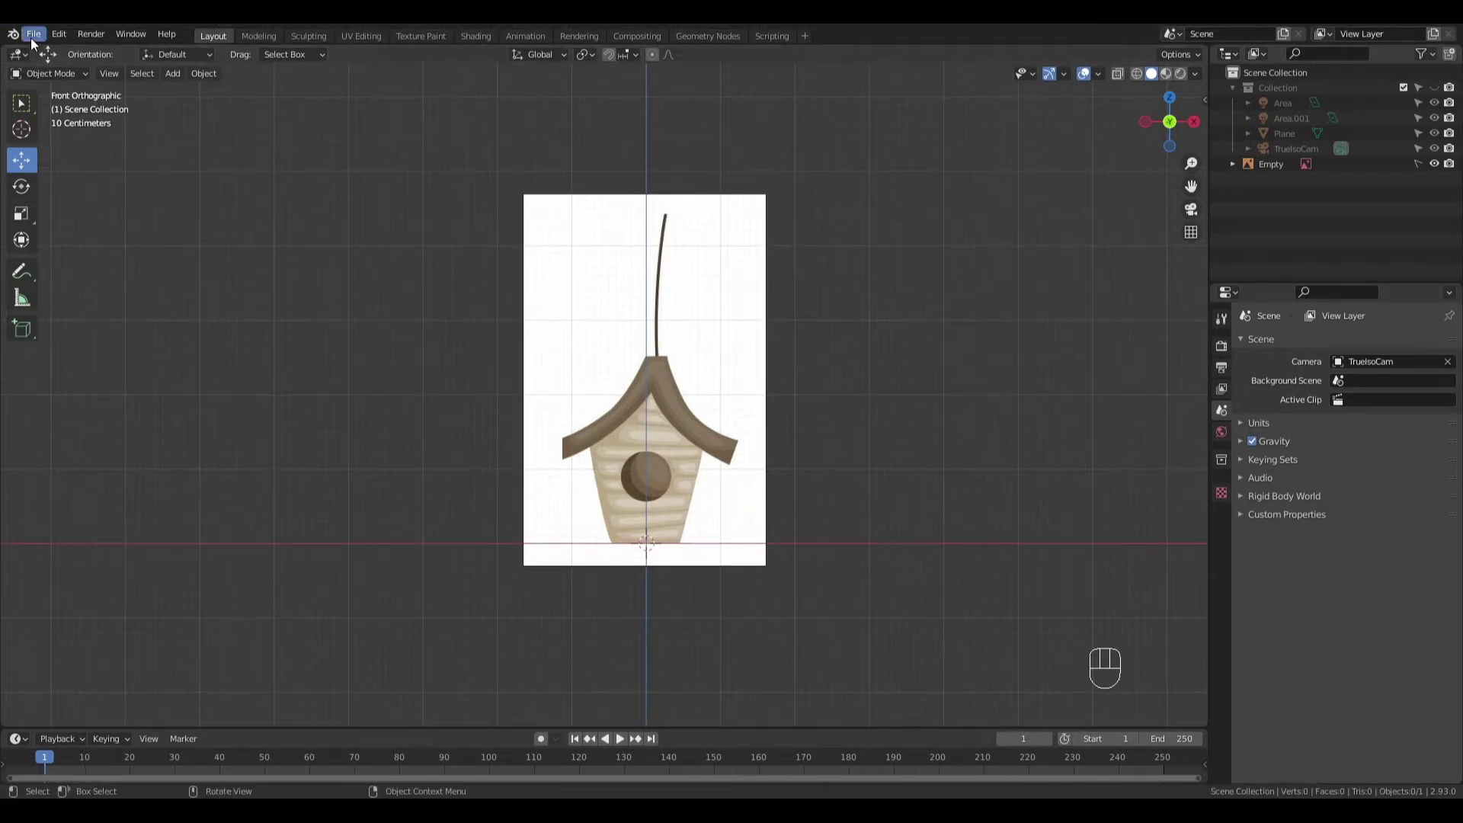
{"action": "left_click", "coordinate": [34, 33]}
{"action": "mouse_move", "coordinate": [54, 40]}
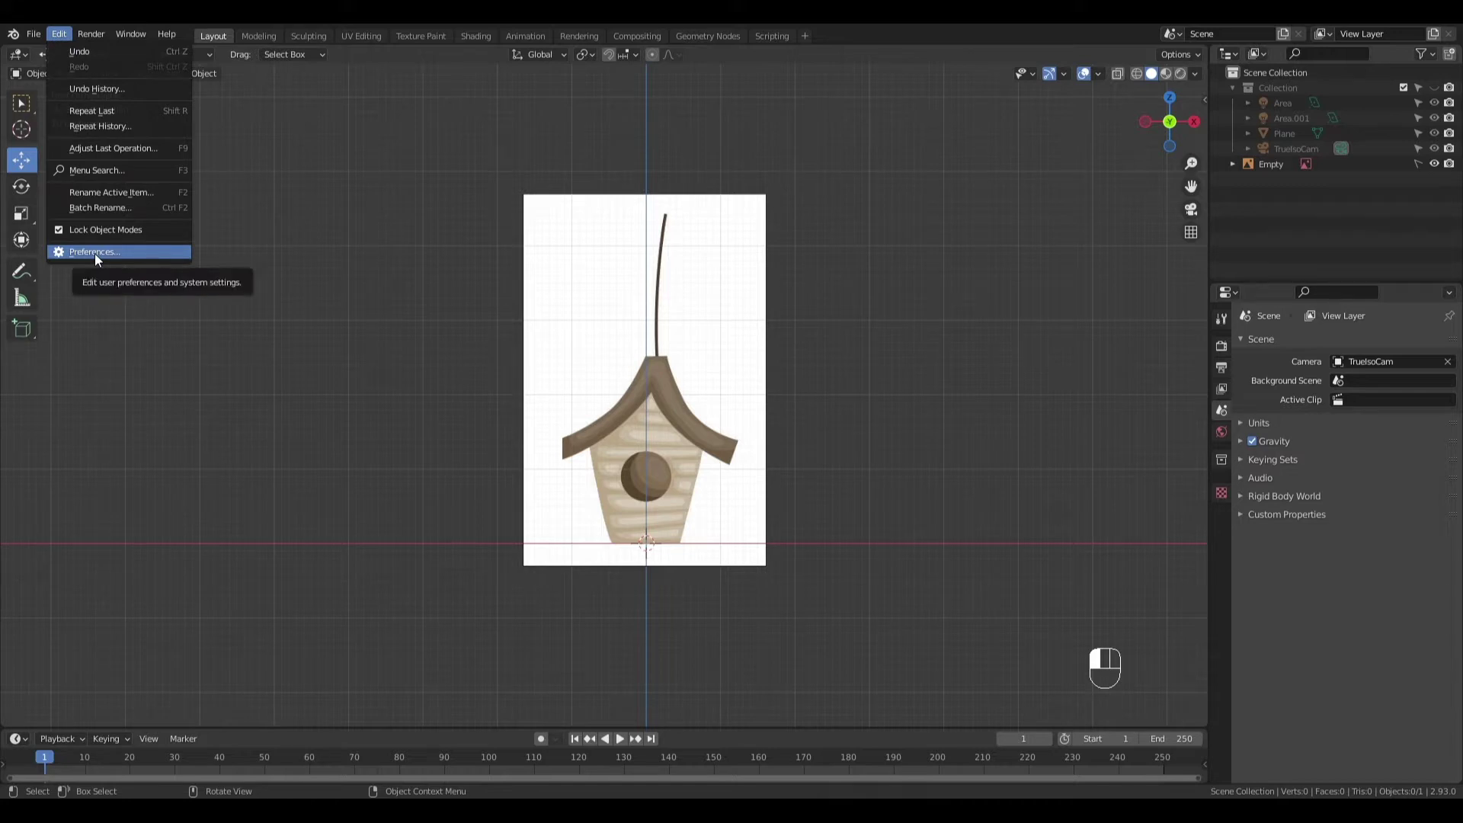
Add a single-vertex mesh and move the vertex to the inner peak beneath the roof in the birdhouse reference image
{"action": "scroll", "coordinate": [884, 285], "scroll_direction": "up", "scroll_amount": 3}
{"action": "key", "text": "shift+a"}
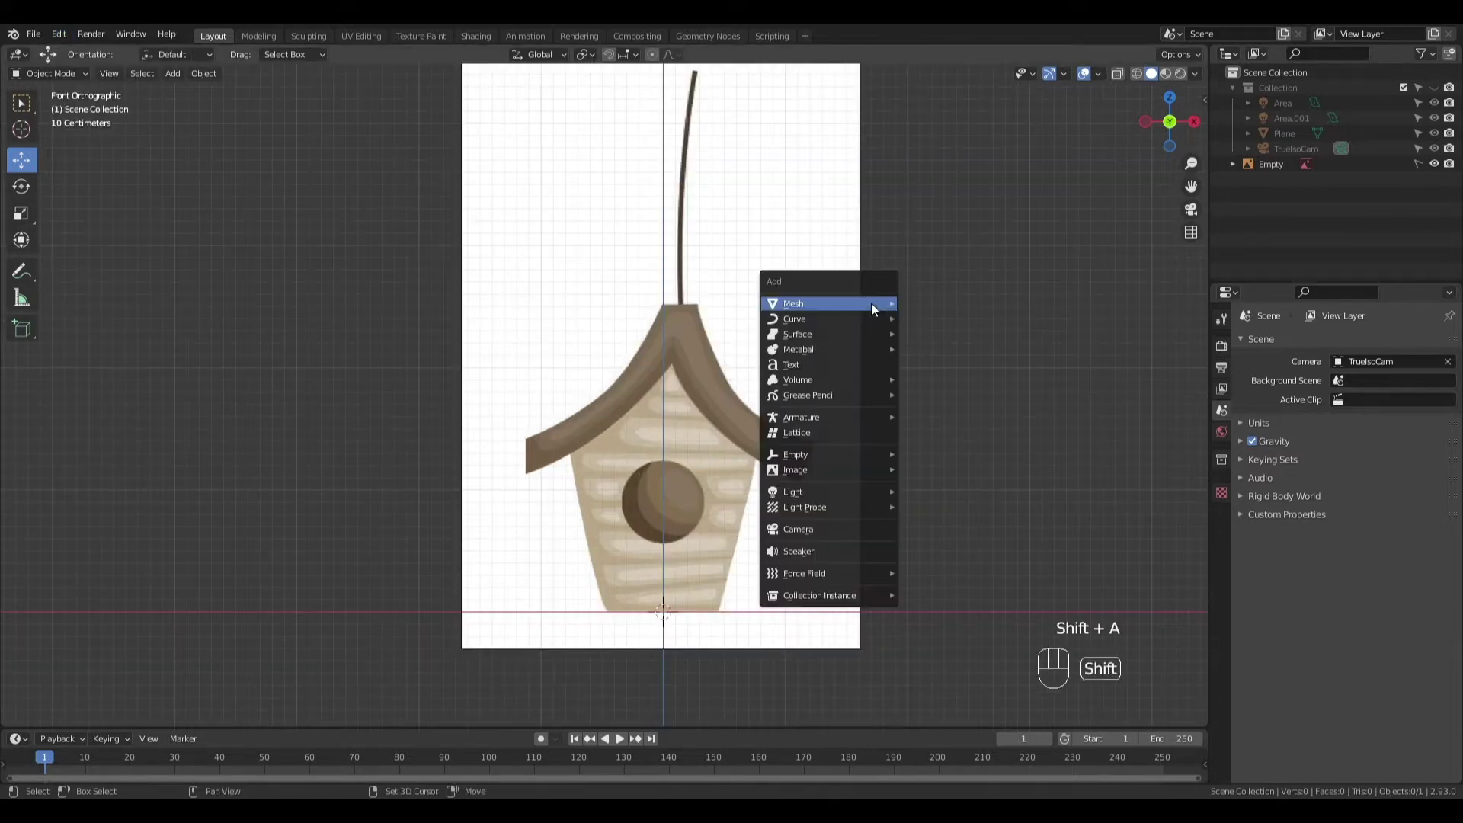
{"action": "mouse_move", "coordinate": [871, 304]}
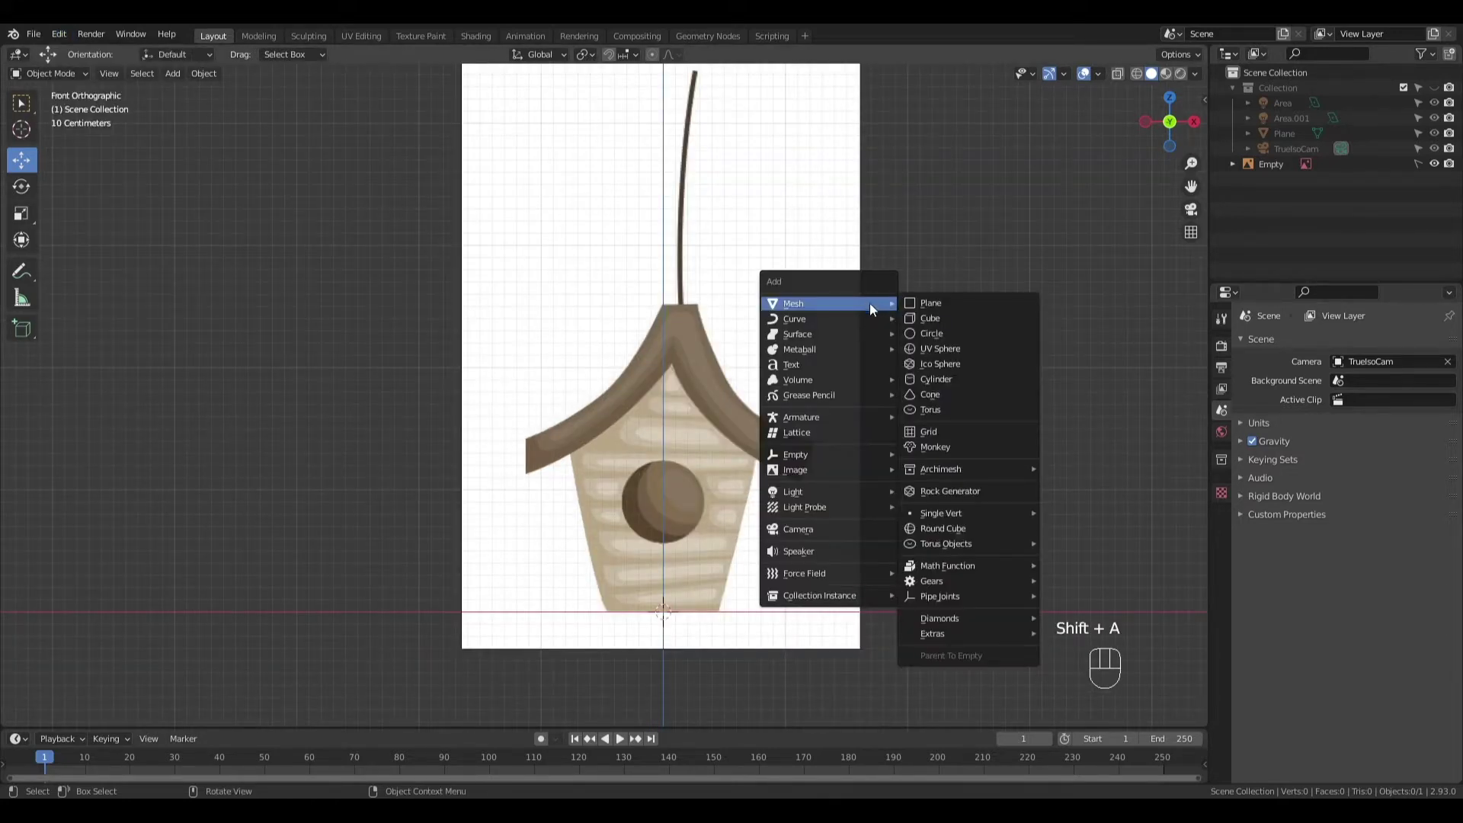
{"action": "mouse_move", "coordinate": [943, 514]}
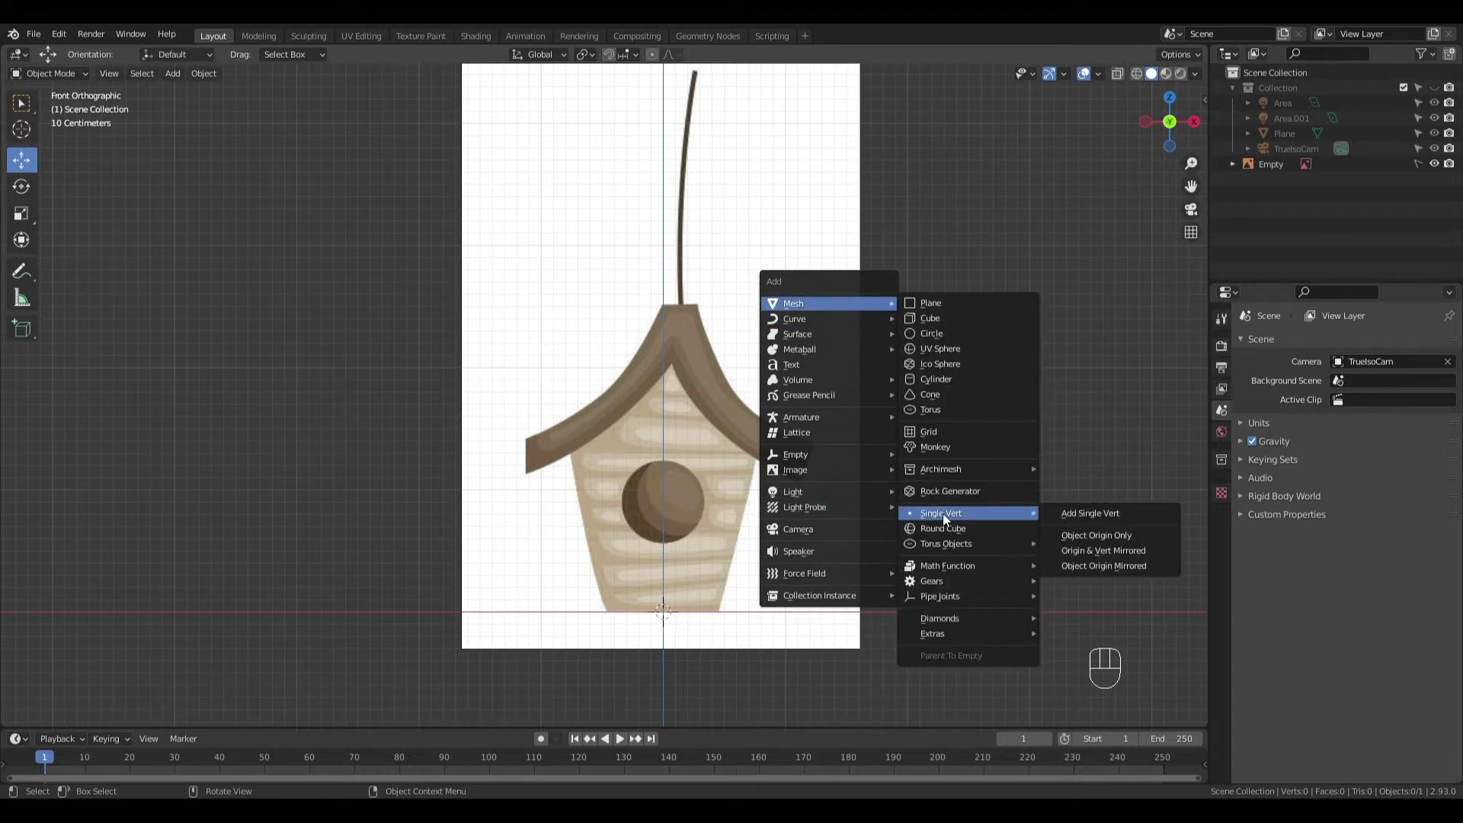
{"action": "left_click", "coordinate": [1095, 519]}
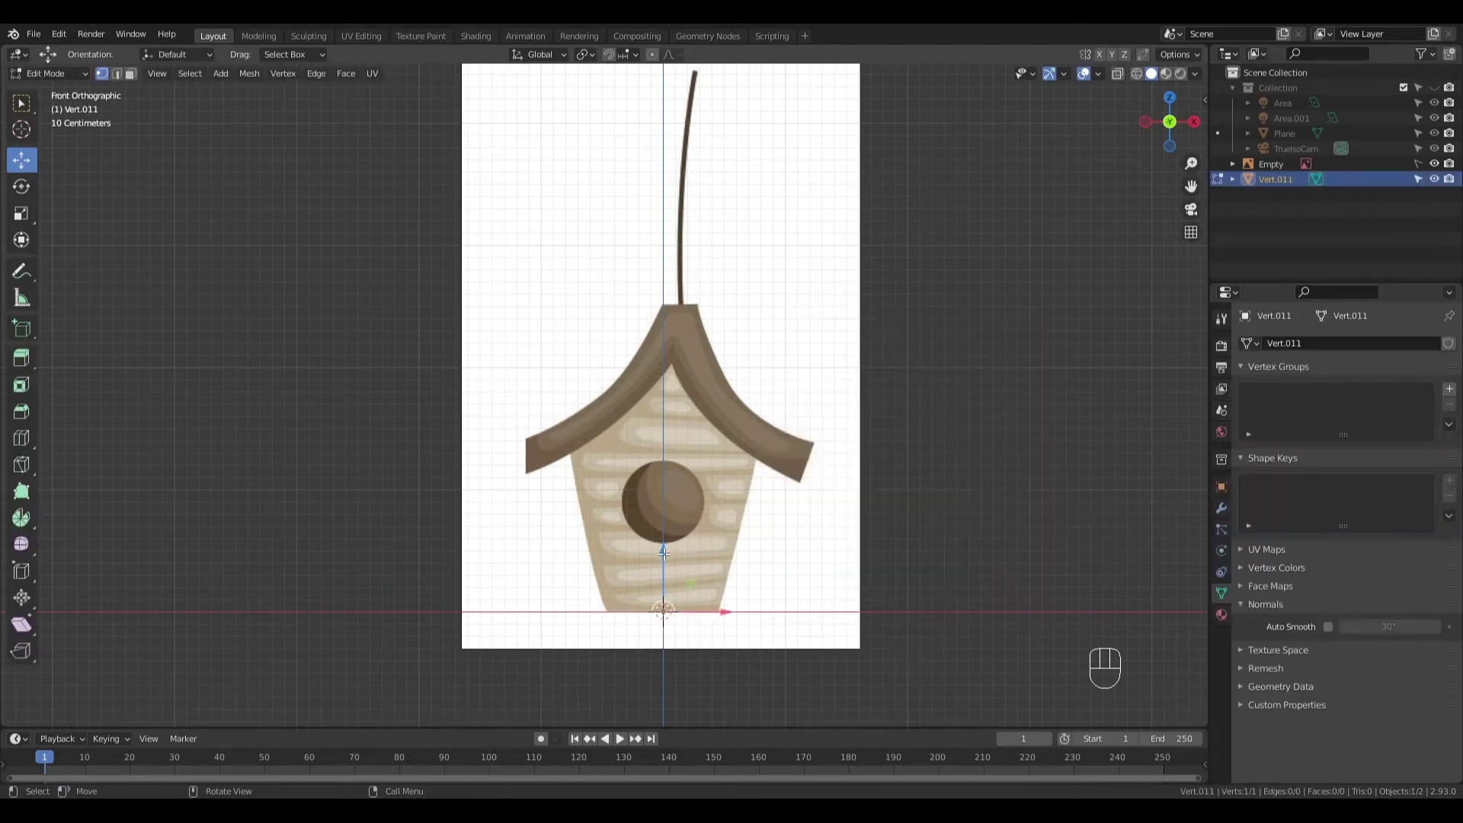
{"action": "left_click_drag", "start_coordinate": [664, 552], "coordinate": [684, 353]}
{"action": "left_click_drag", "start_coordinate": [681, 297], "coordinate": [681, 294]}
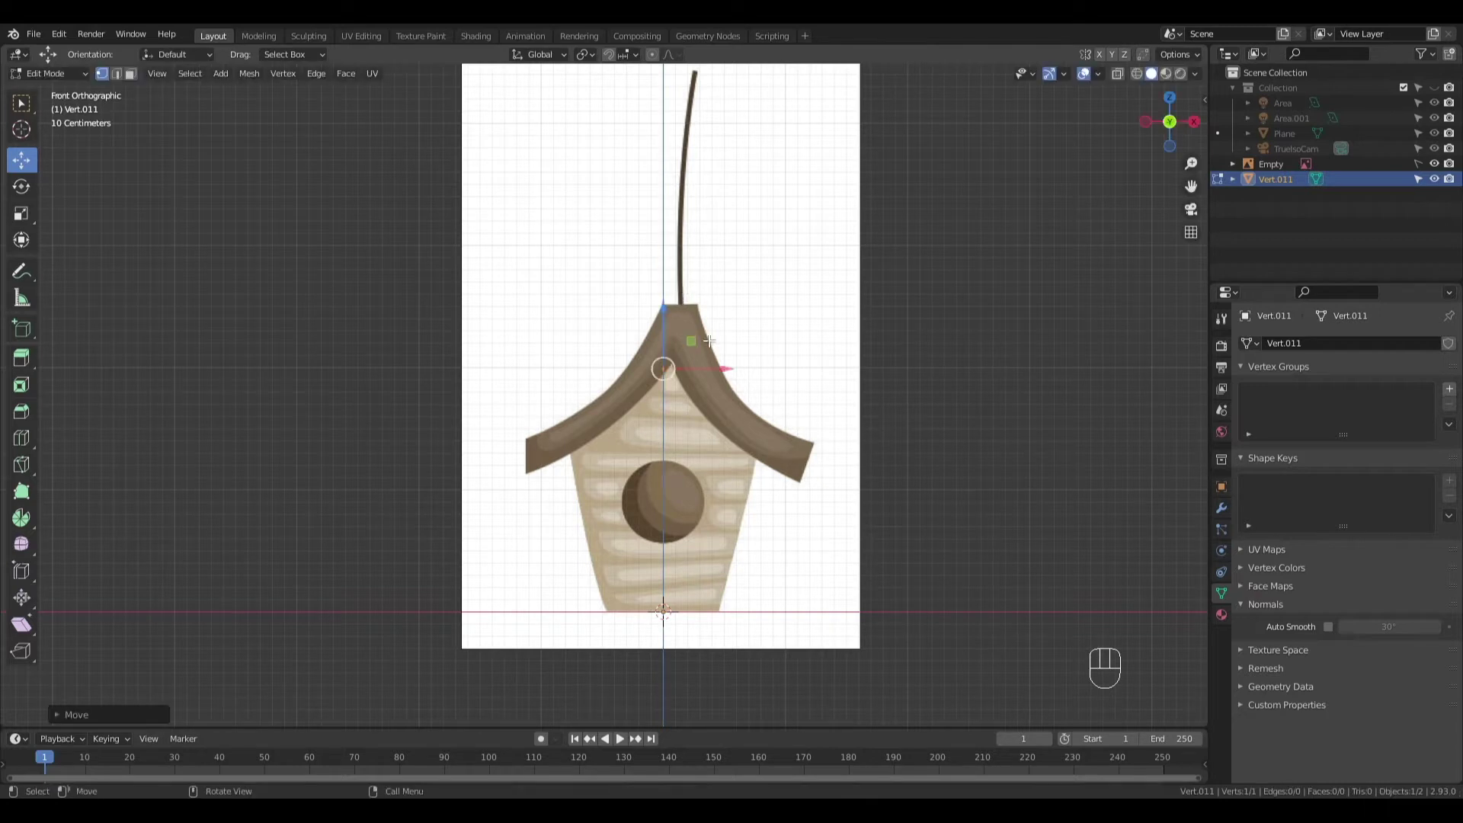
{"action": "left_click_drag", "start_coordinate": [718, 367], "coordinate": [675, 351]}
Extrude the vertex four times along the underside of the reference roof's left slope, ending at its lower left corner
{"action": "key", "text": "e"}
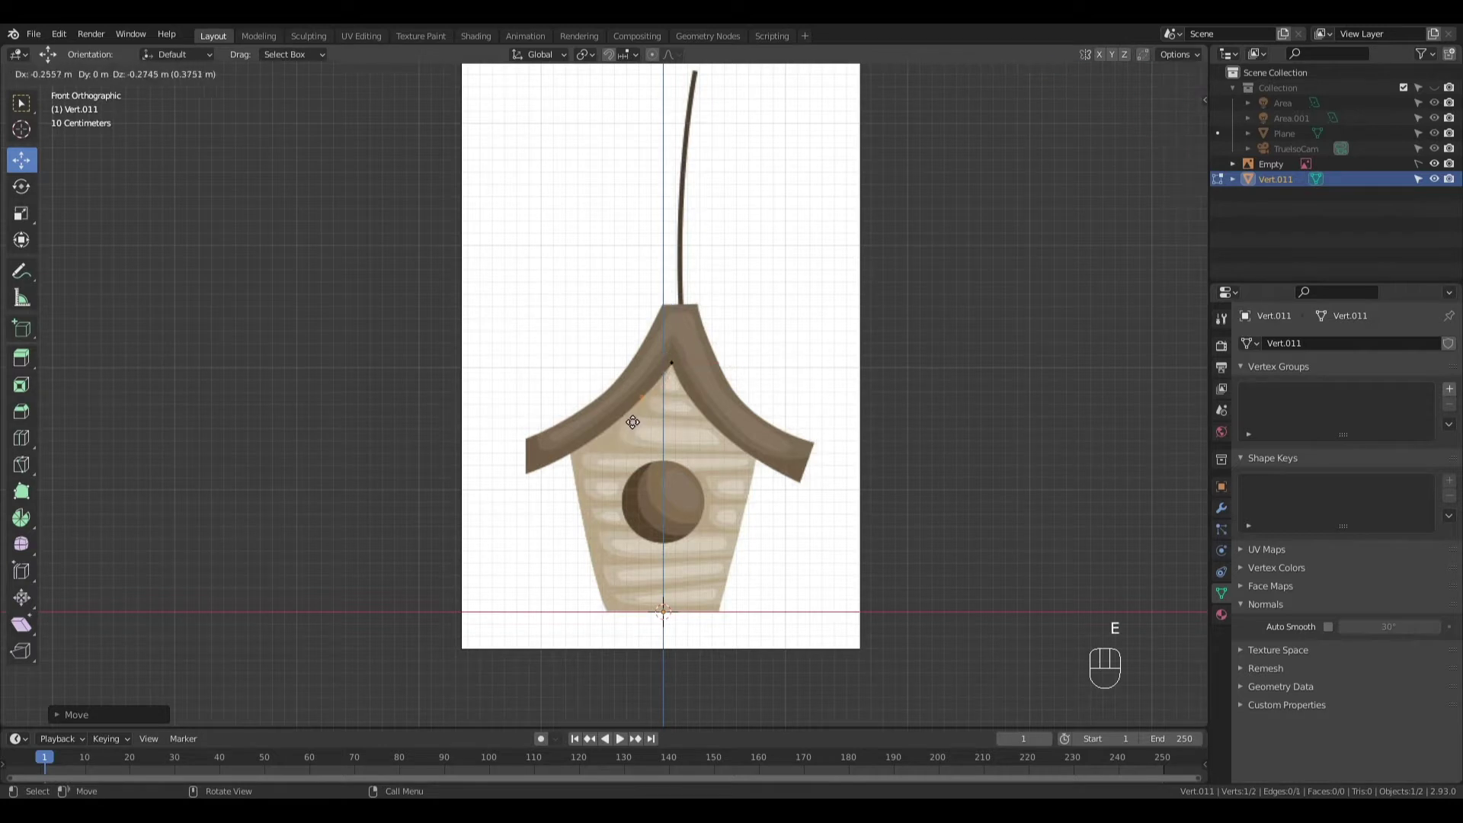
{"action": "left_click", "coordinate": [634, 426]}
{"action": "key", "text": "e"}
{"action": "left_click", "coordinate": [587, 464]}
{"action": "key", "text": "e"}
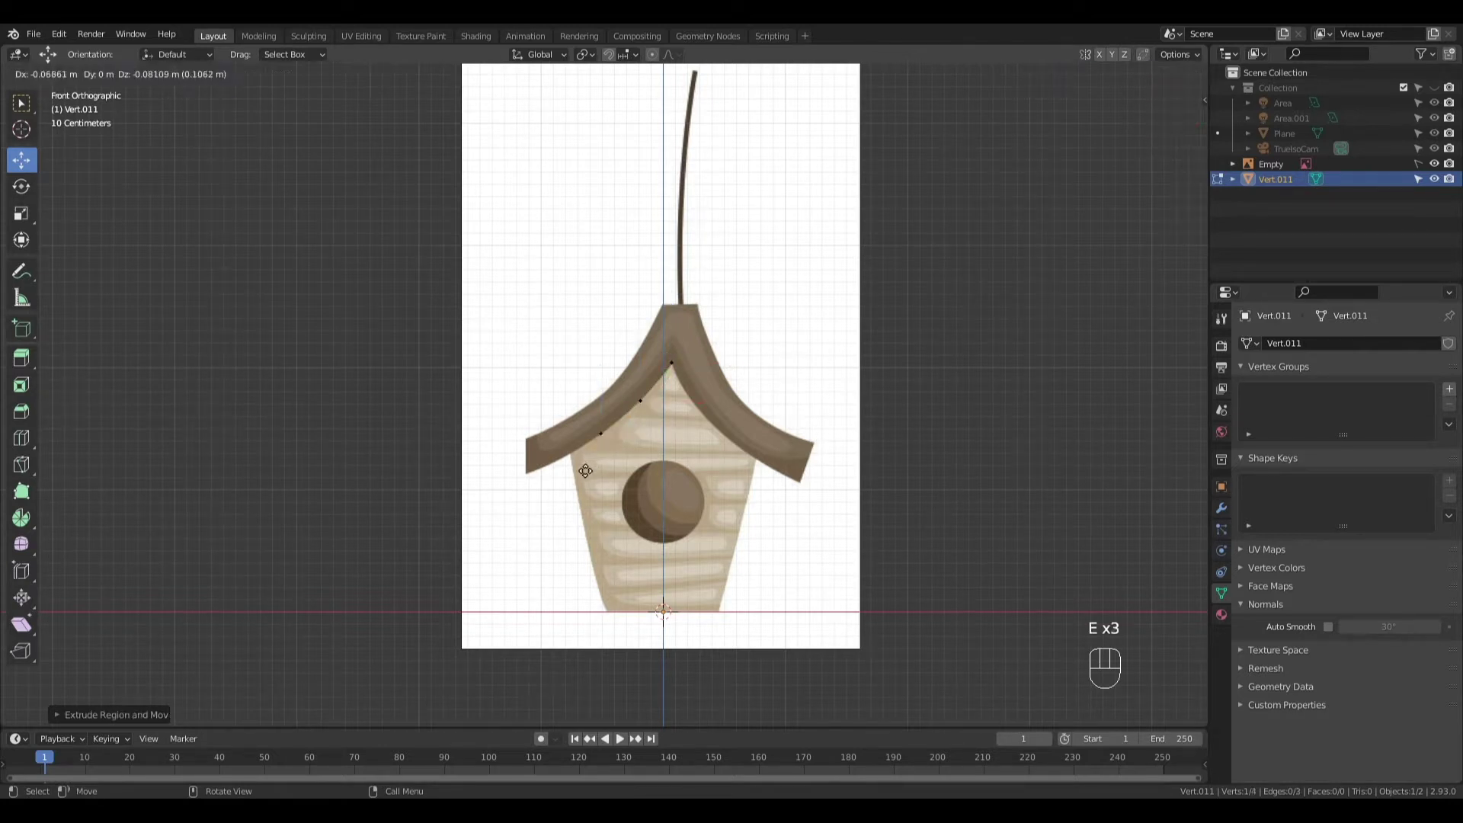
{"action": "left_click", "coordinate": [564, 481]}
{"action": "key", "text": "e"}
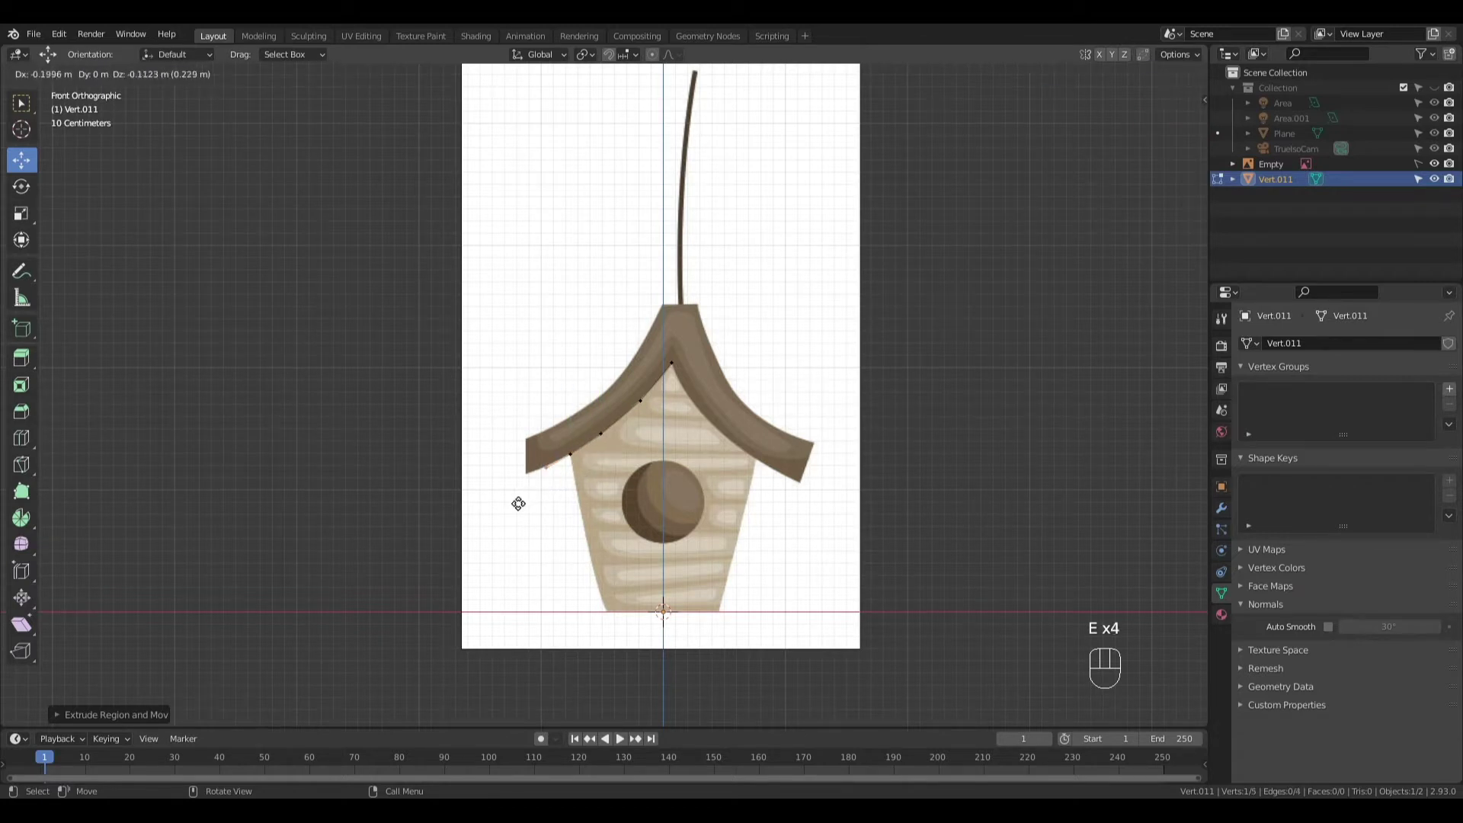
{"action": "left_click", "coordinate": [501, 508]}
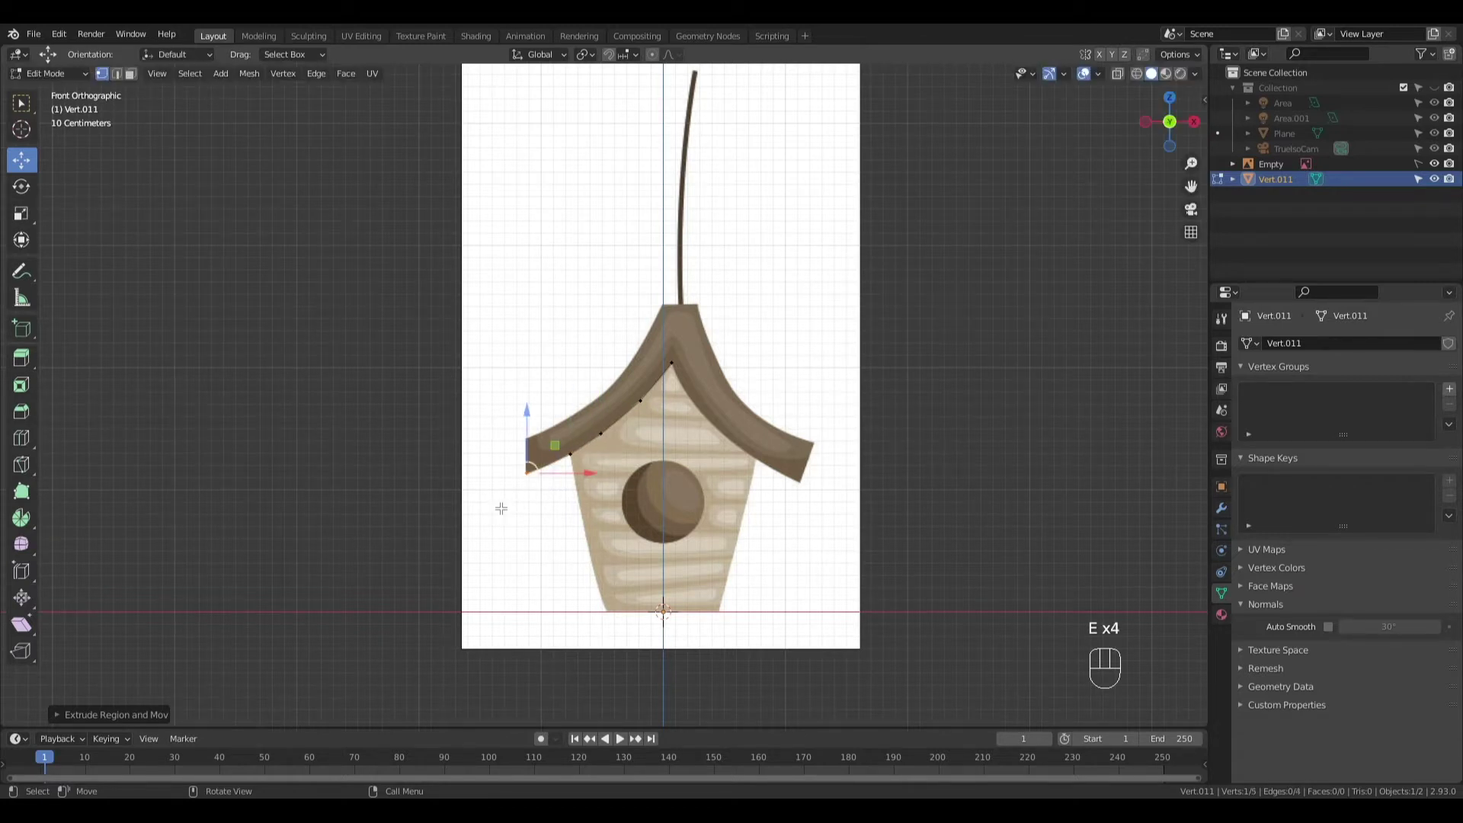
From the peak vertex, extrude four times along the underside of the right roof slope to its outer lower corner
{"action": "left_click", "coordinate": [674, 370]}
{"action": "key", "text": "e"}
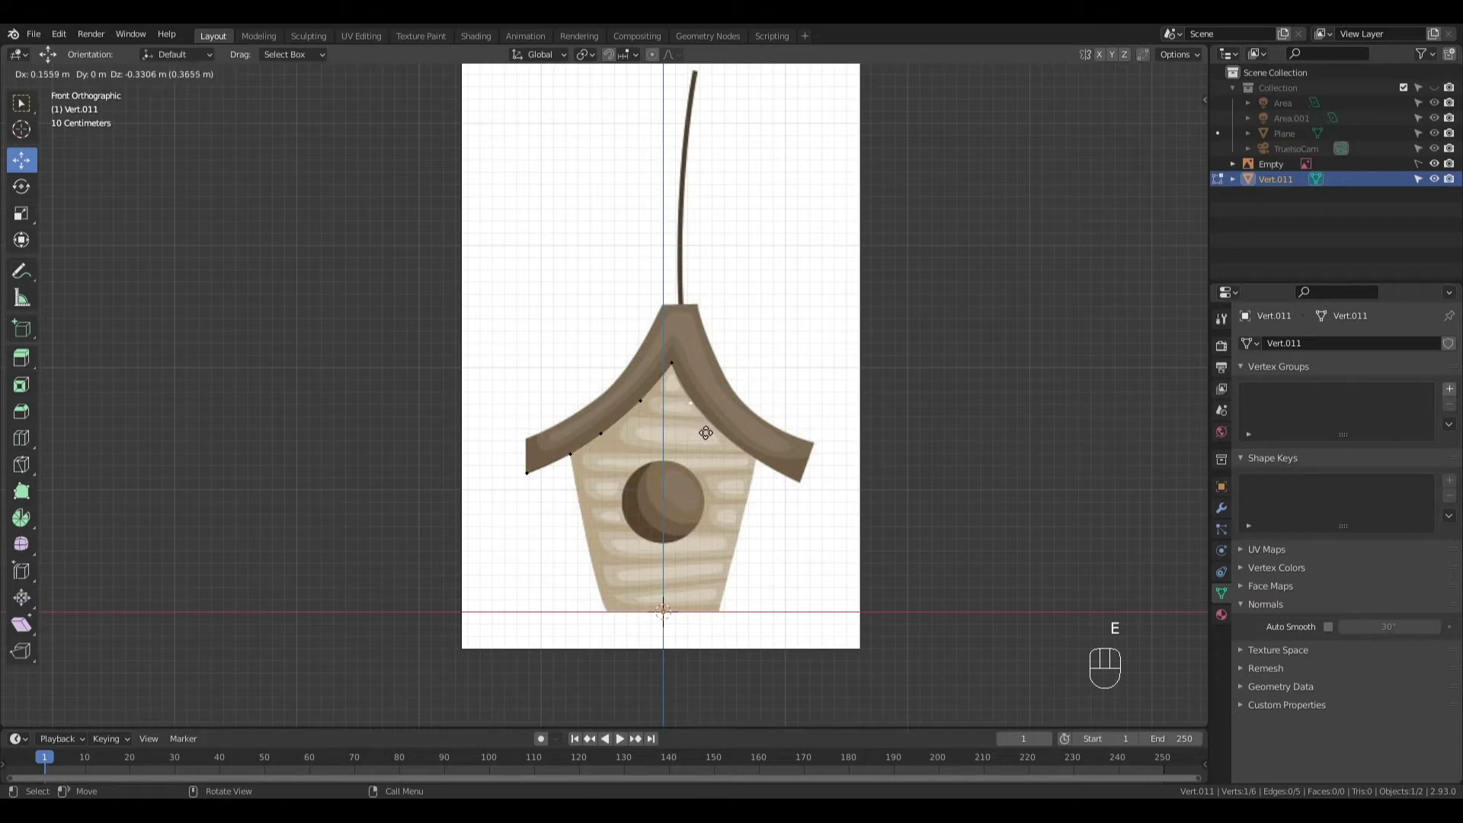
{"action": "left_click", "coordinate": [707, 431]}
{"action": "key", "text": "e"}
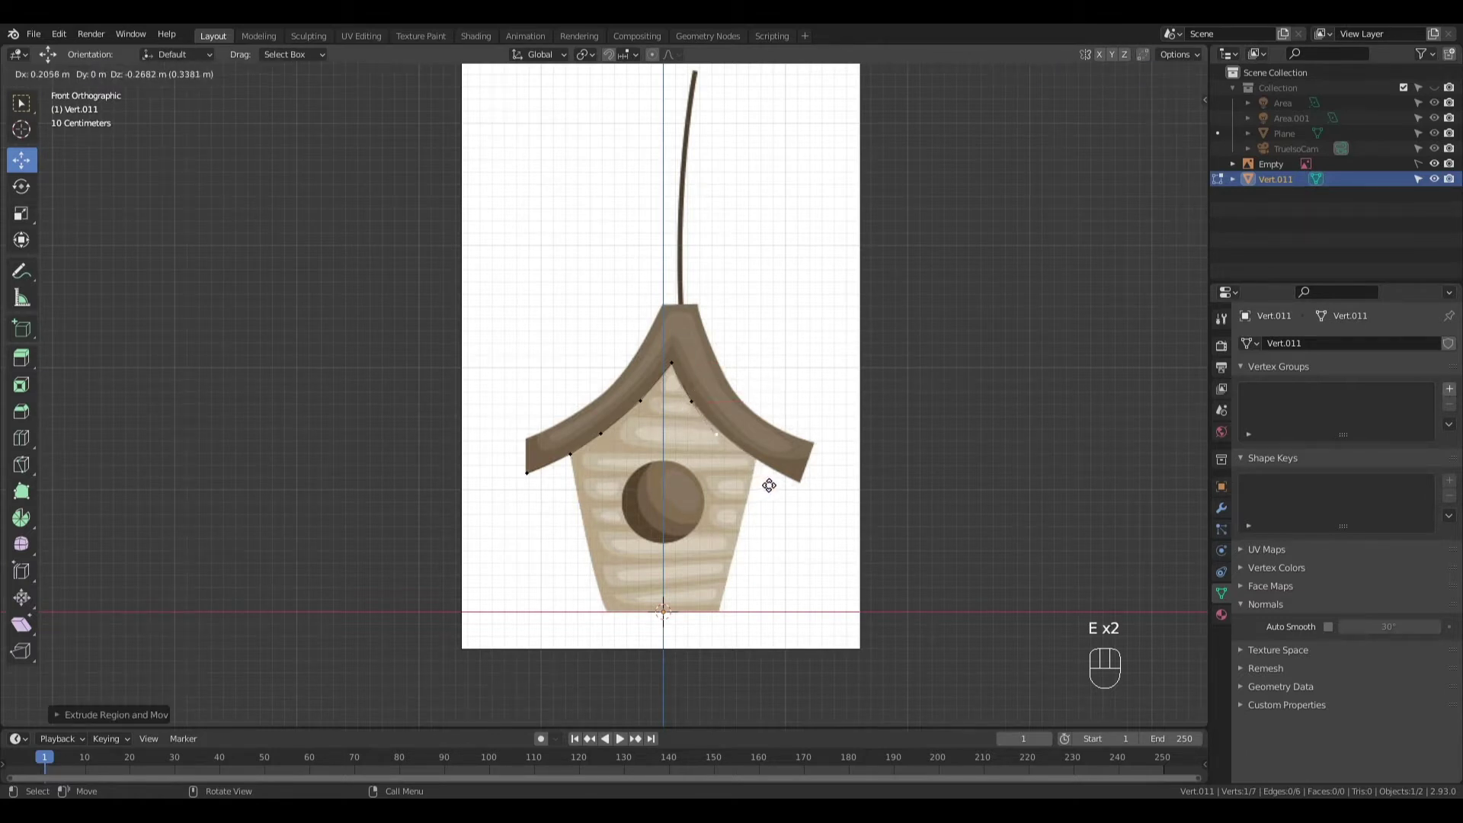
{"action": "left_click", "coordinate": [771, 483]}
{"action": "key", "text": "e"}
{"action": "left_click", "coordinate": [823, 503]}
{"action": "key", "text": "e"}
{"action": "left_click", "coordinate": [884, 522]}
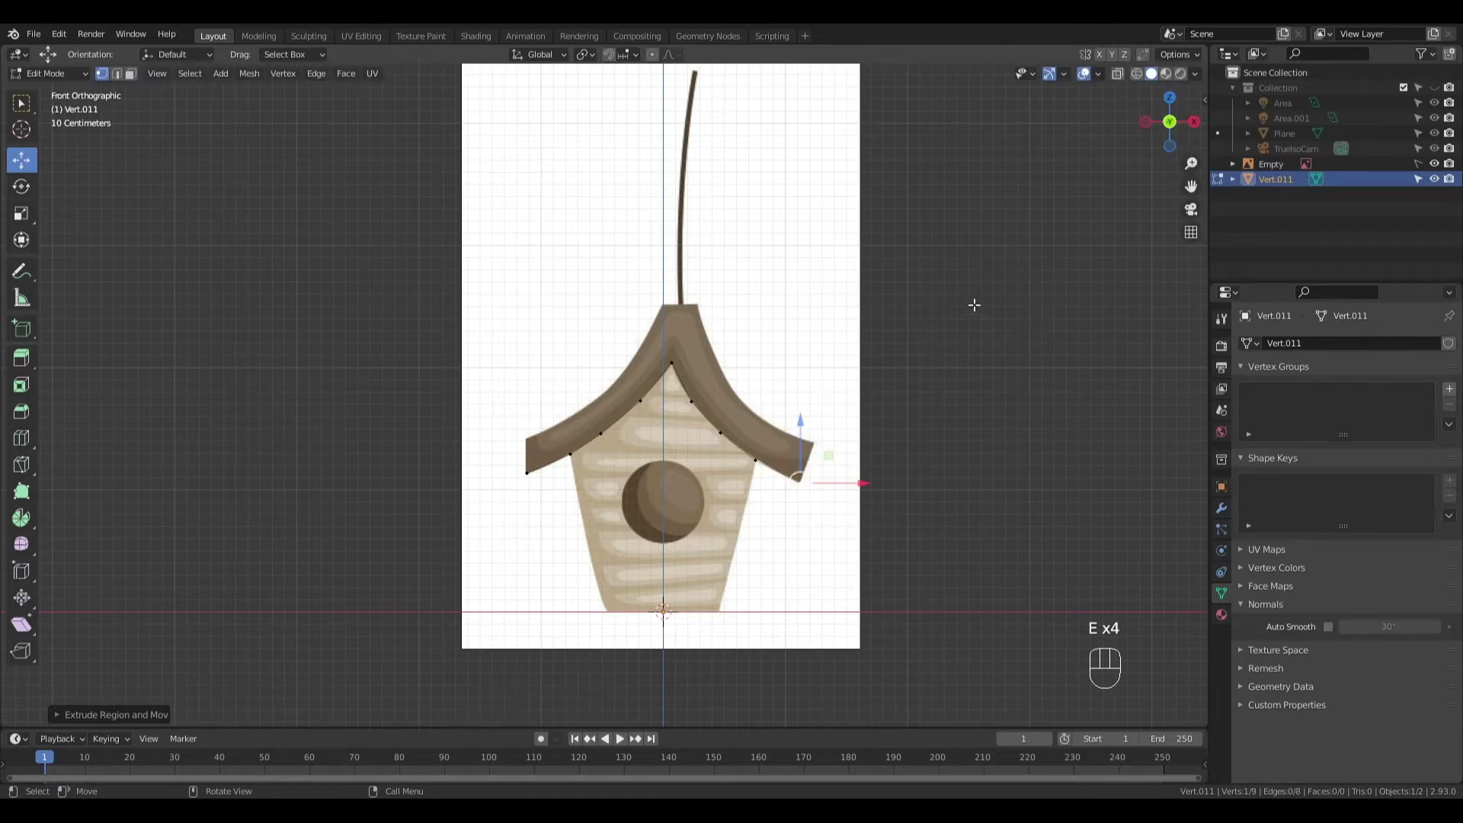
Leave editing, give the roof outline a level 1 Subdivision modifier, and apply it
{"action": "key", "text": "Tab"}
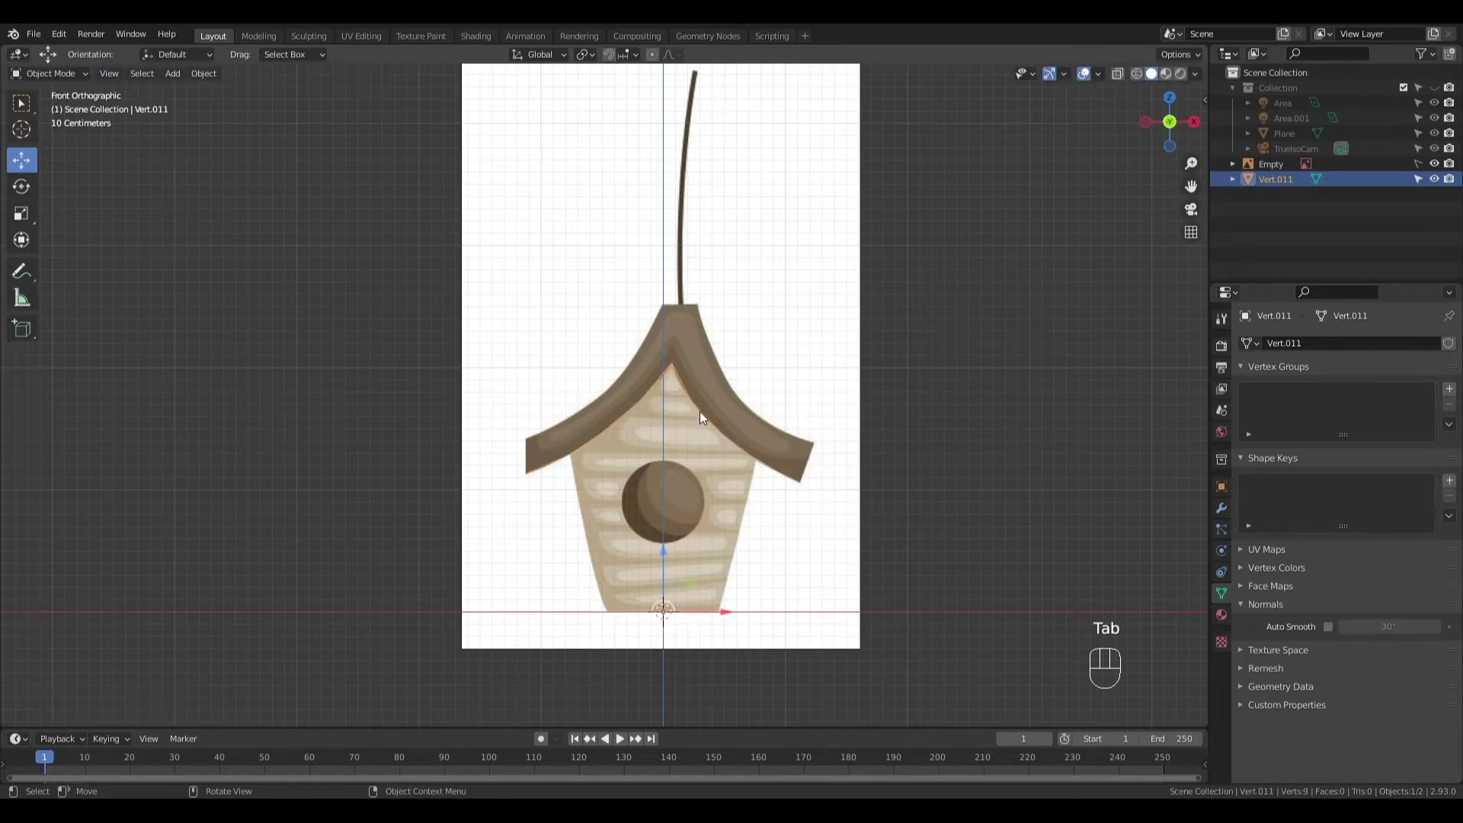
{"action": "middle_click_drag", "start_coordinate": [699, 411], "coordinate": [757, 435]}
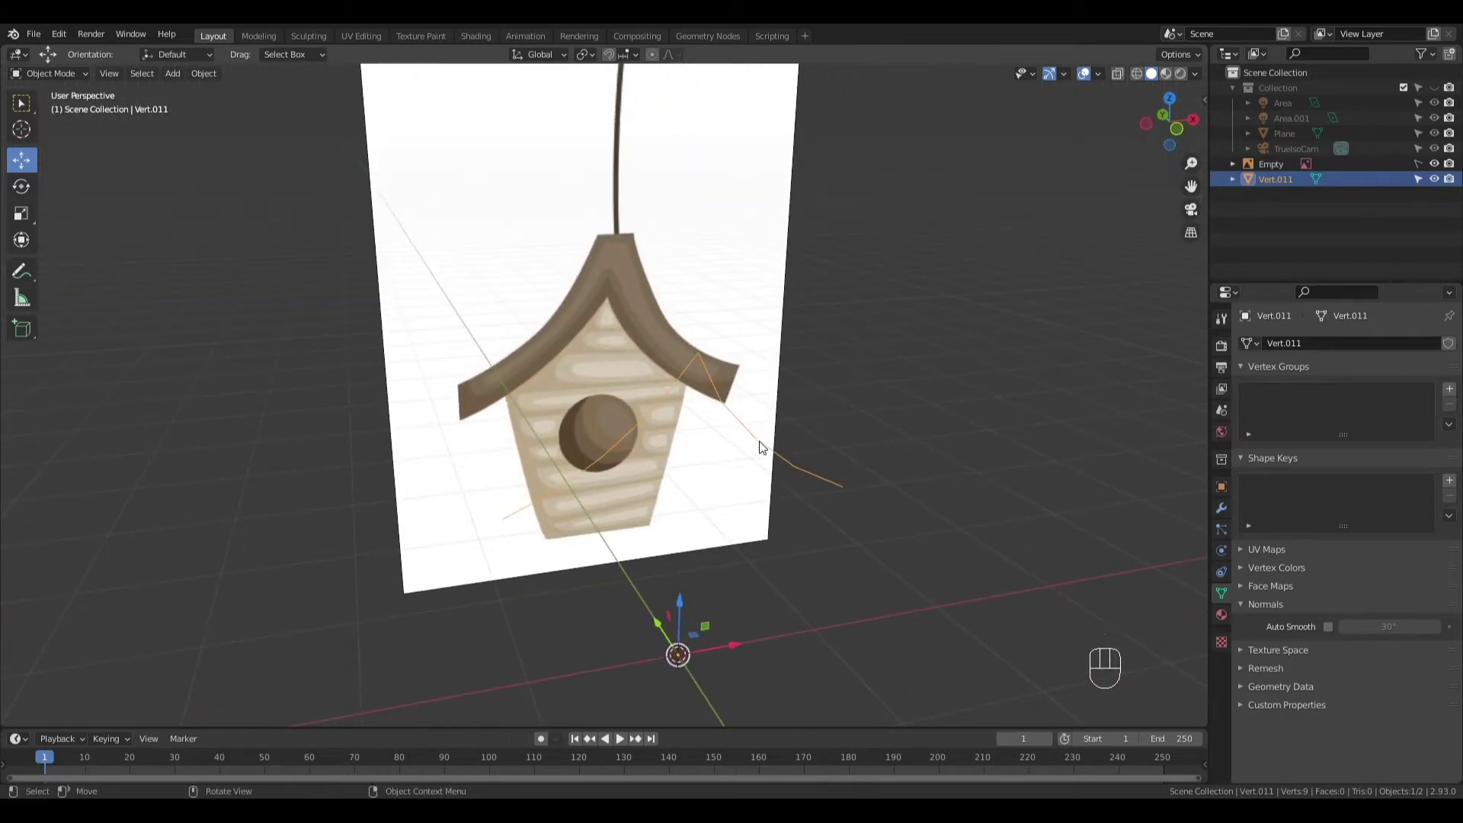
{"action": "key", "text": "ctrl+1"}
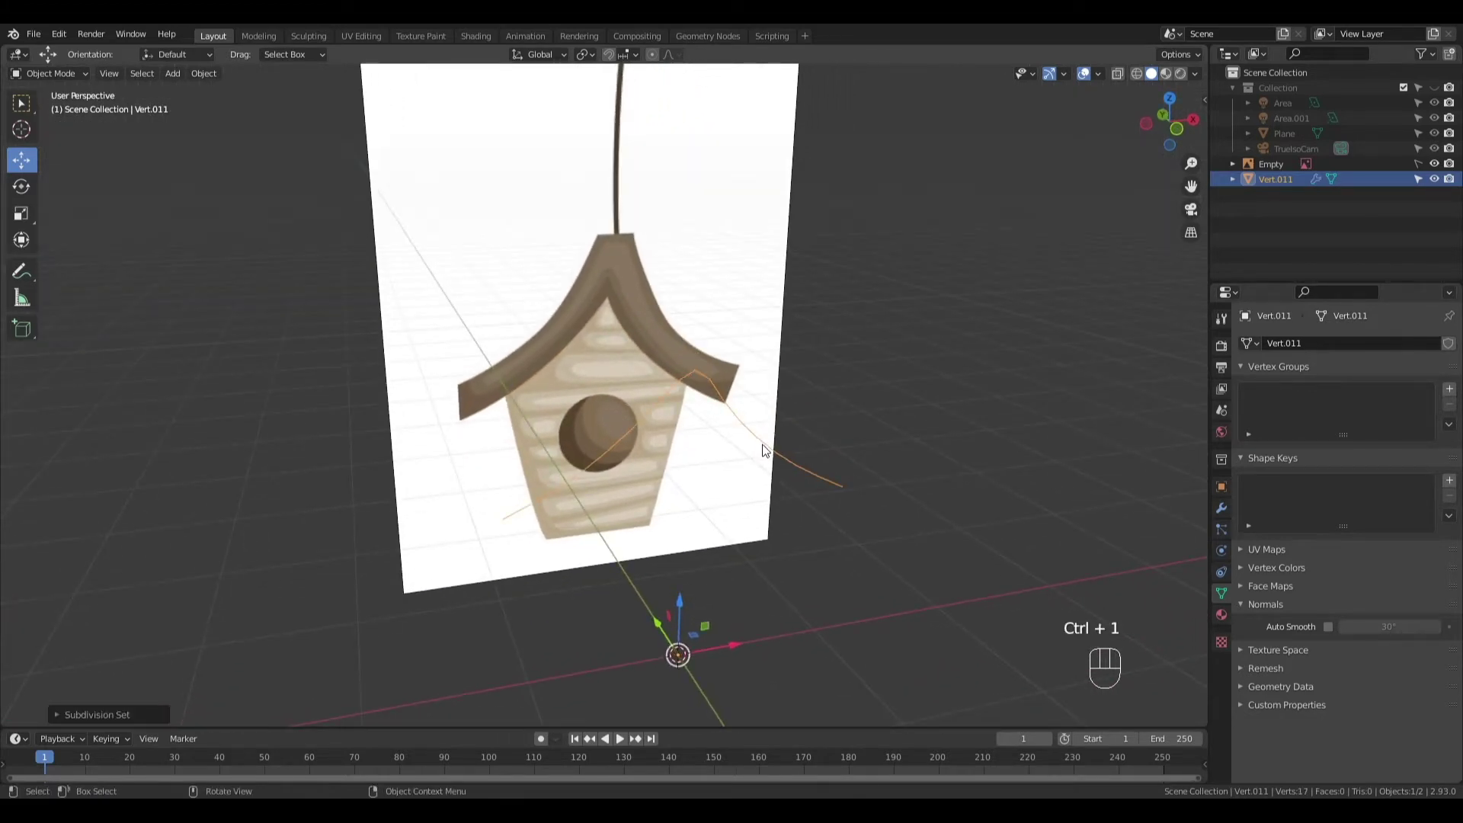
{"action": "left_click", "coordinate": [1220, 507]}
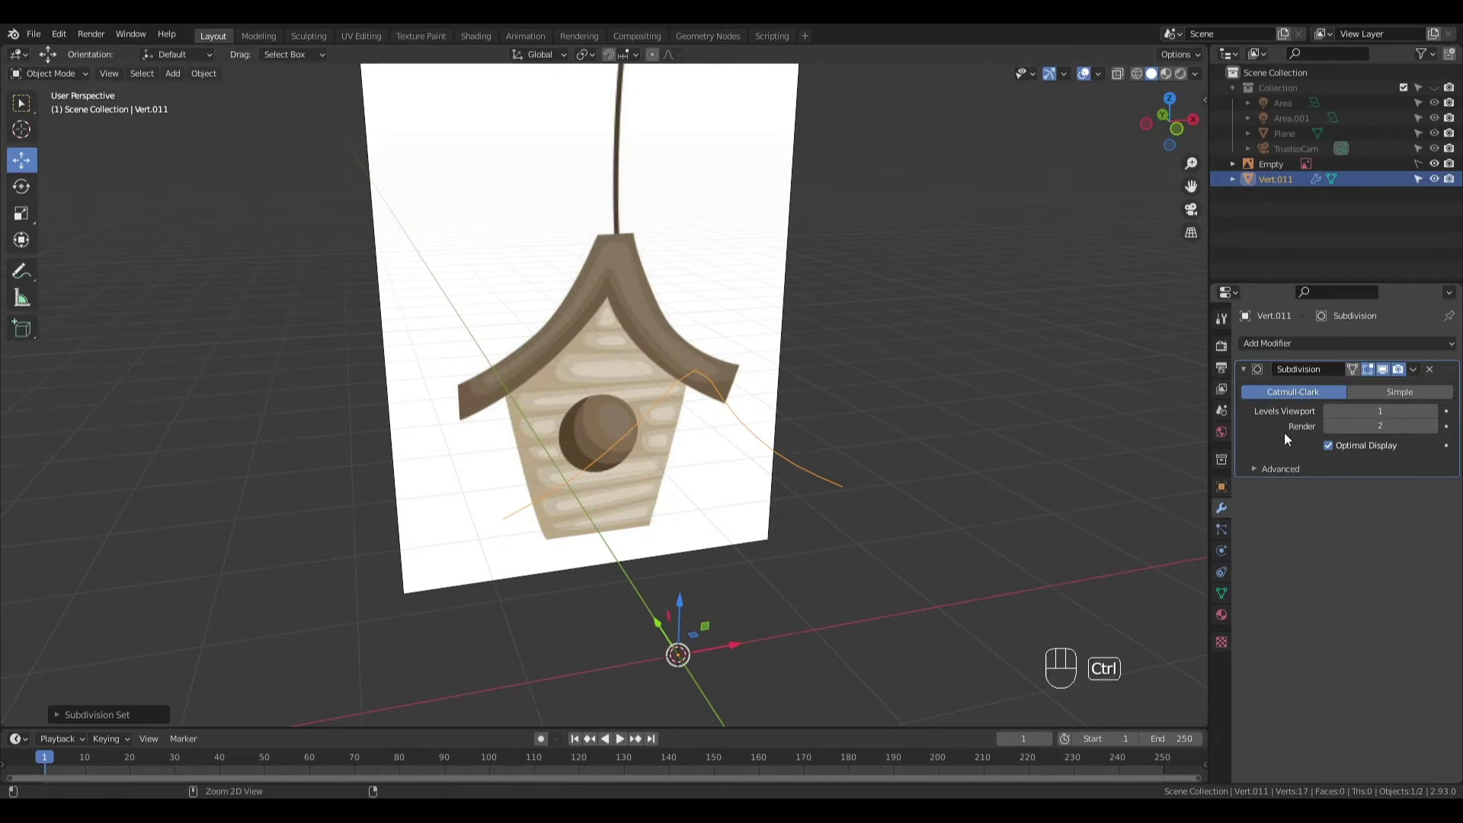
{"action": "key", "text": "ctrl+a"}
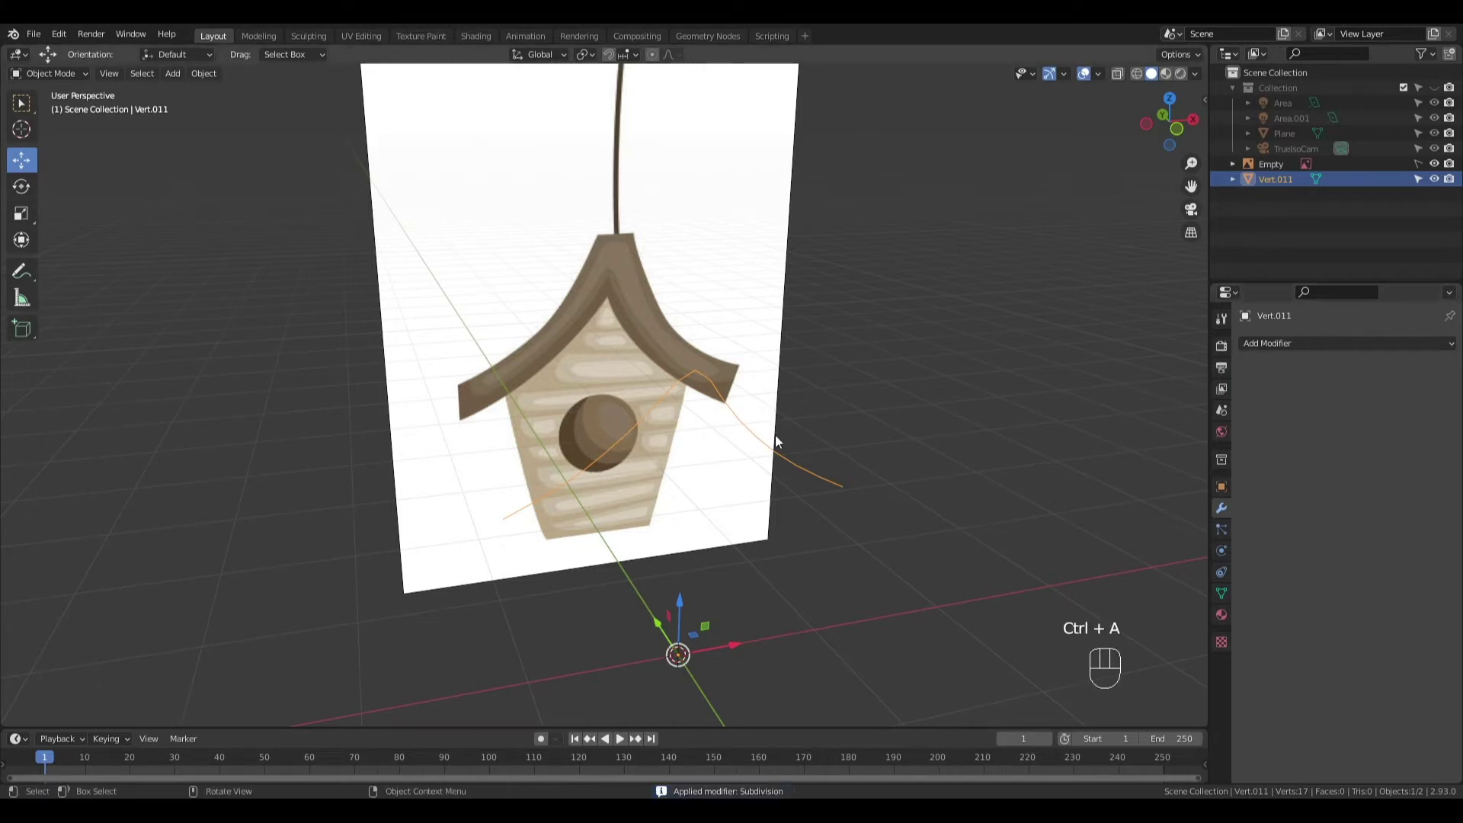
Extrude the entire roof outline along the global Y axis, away from the reference image, to form the roof surface
{"action": "key", "text": "Tab"}
{"action": "middle_click_drag", "start_coordinate": [757, 376], "coordinate": [747, 411]}
{"action": "key", "text": "a"}
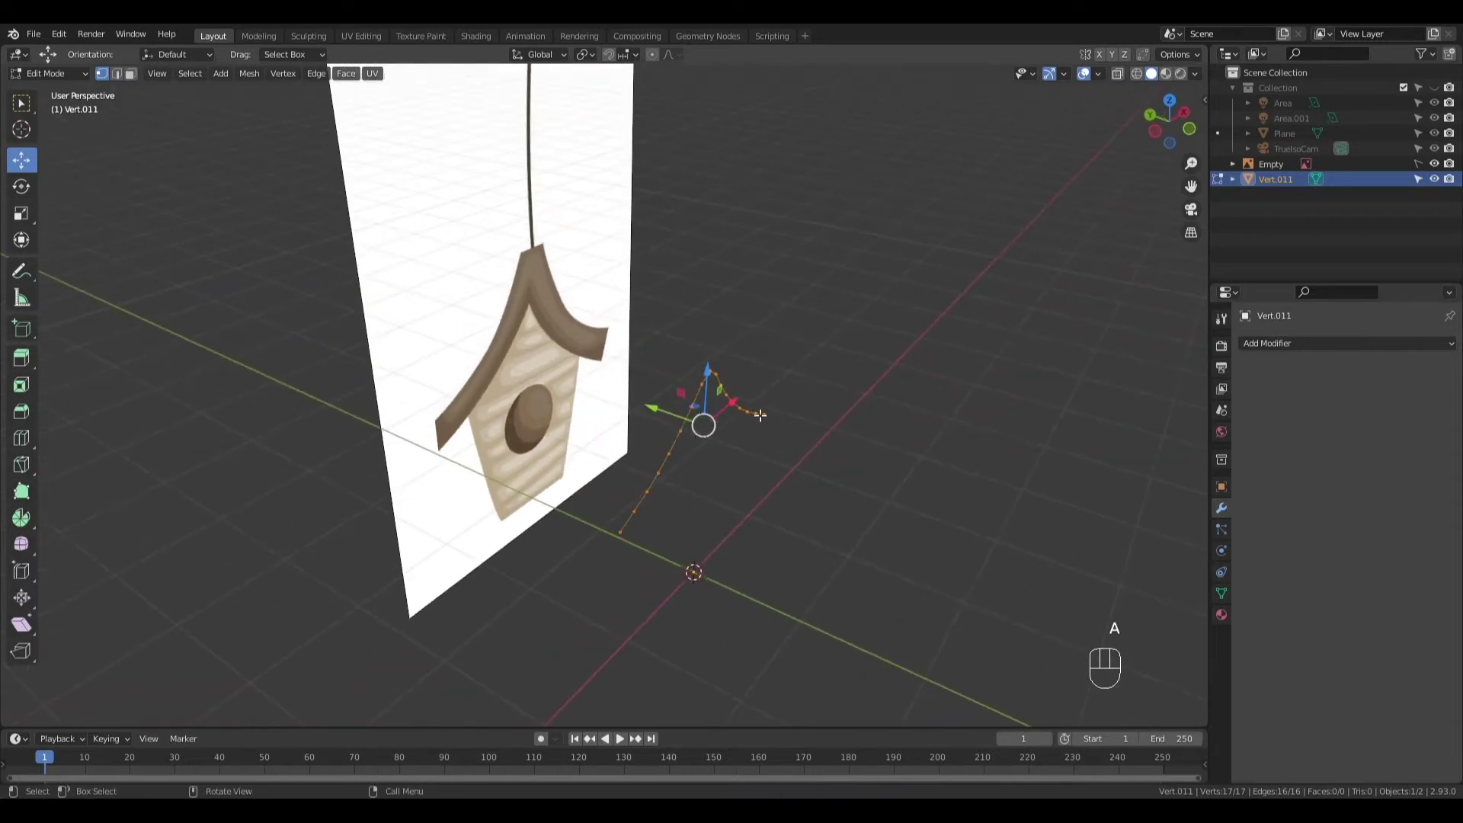
{"action": "key", "text": "e"}
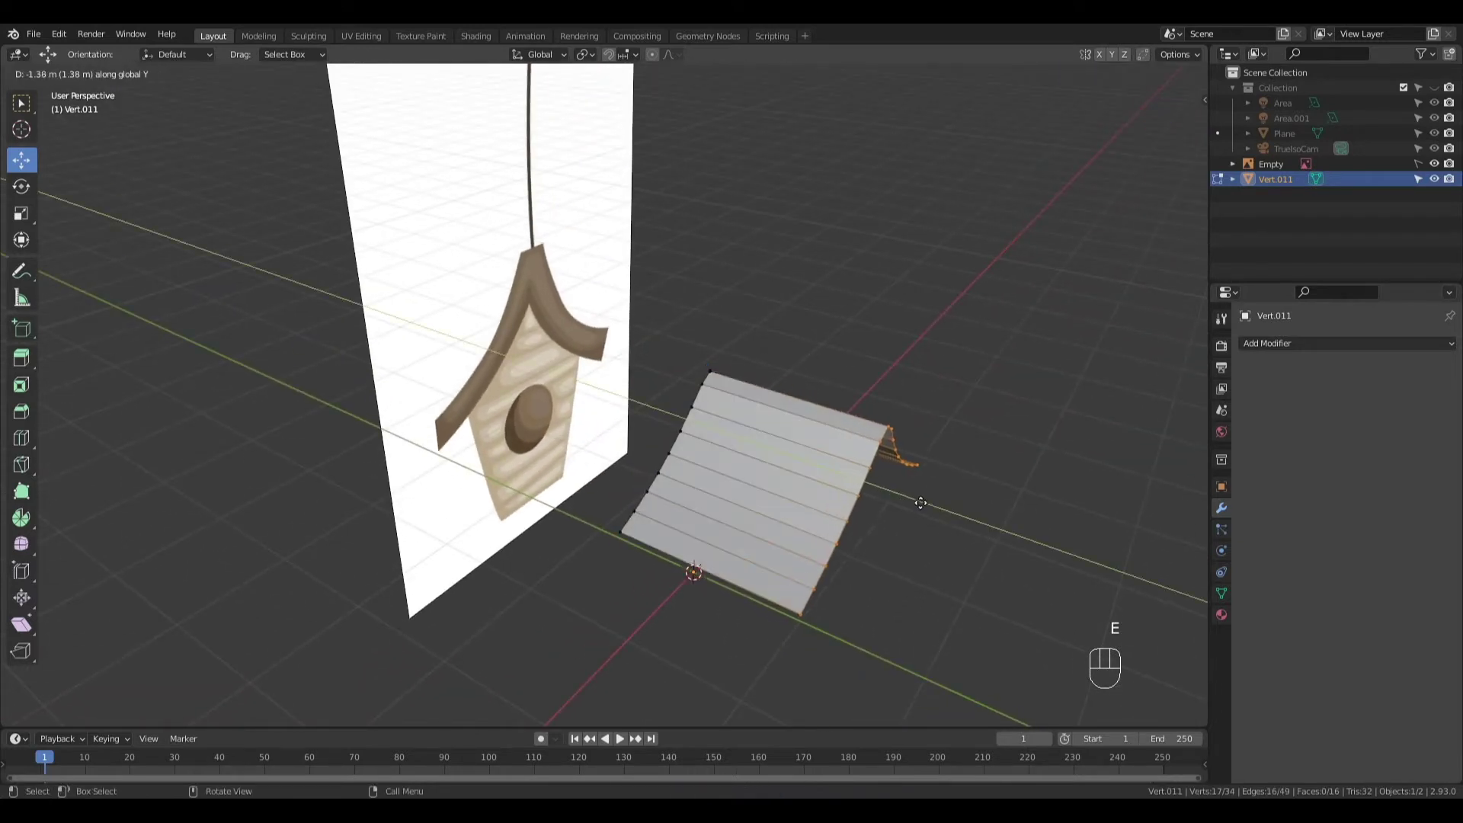
{"action": "left_click", "coordinate": [941, 509]}
Thicken the whole roof surface outward by extruding all its faces along their normals with Even Thickness on
{"action": "mouse_move", "coordinate": [1007, 392]}
{"action": "middle_mouse_down"}
{"action": "mouse_move", "coordinate": [915, 346]}
{"action": "mouse_move", "coordinate": [944, 392]}
{"action": "mouse_move", "coordinate": [992, 391]}
{"action": "middle_mouse_up"}
{"action": "key", "text": "a"}
{"action": "middle_click_drag", "start_coordinate": [992, 391], "coordinate": [848, 326], "text": "shift"}
{"action": "middle_click_drag", "start_coordinate": [785, 373], "coordinate": [842, 353]}
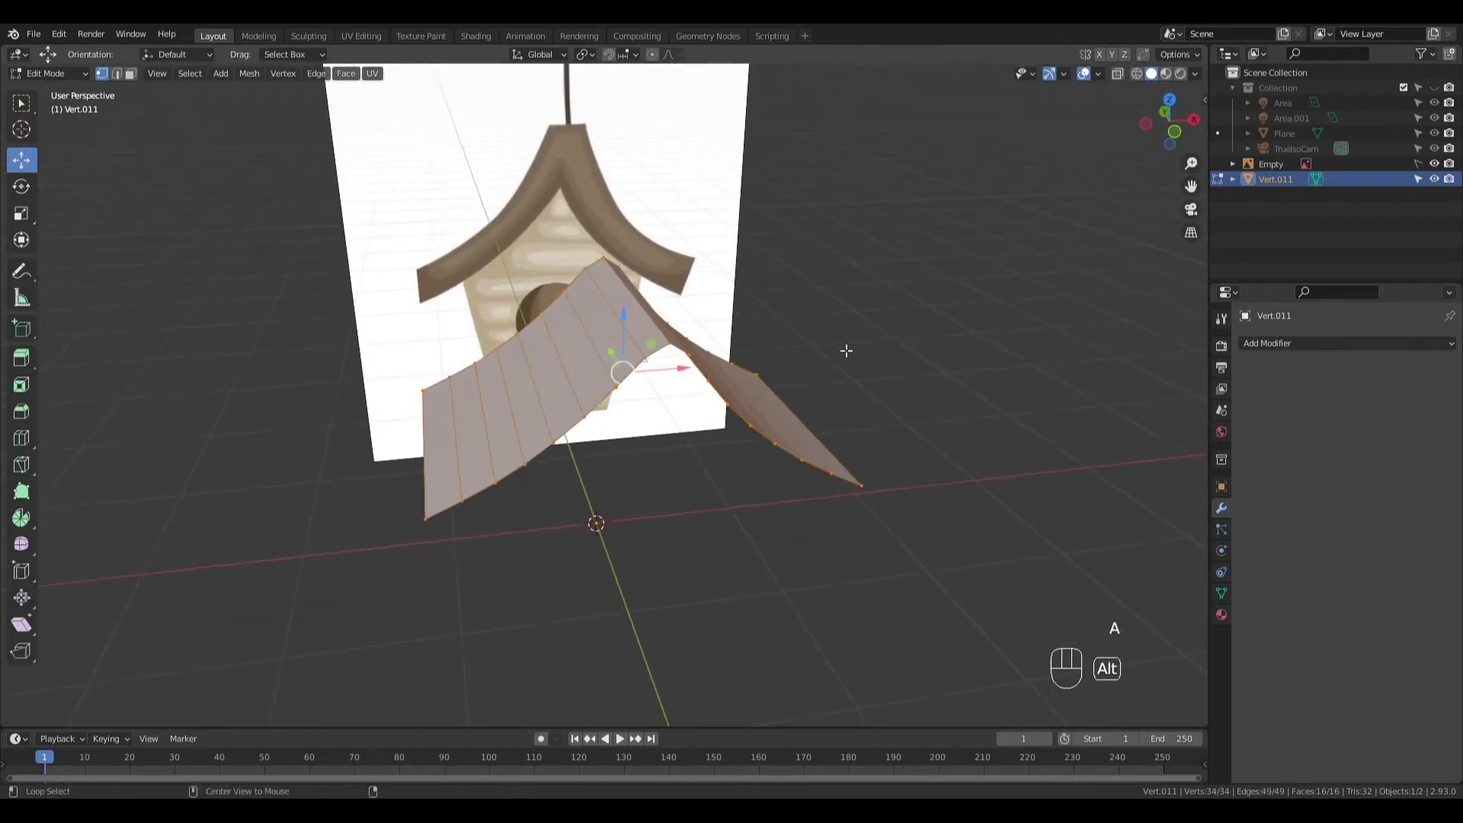
{"action": "key", "text": "alt+e"}
{"action": "left_click", "coordinate": [845, 353]}
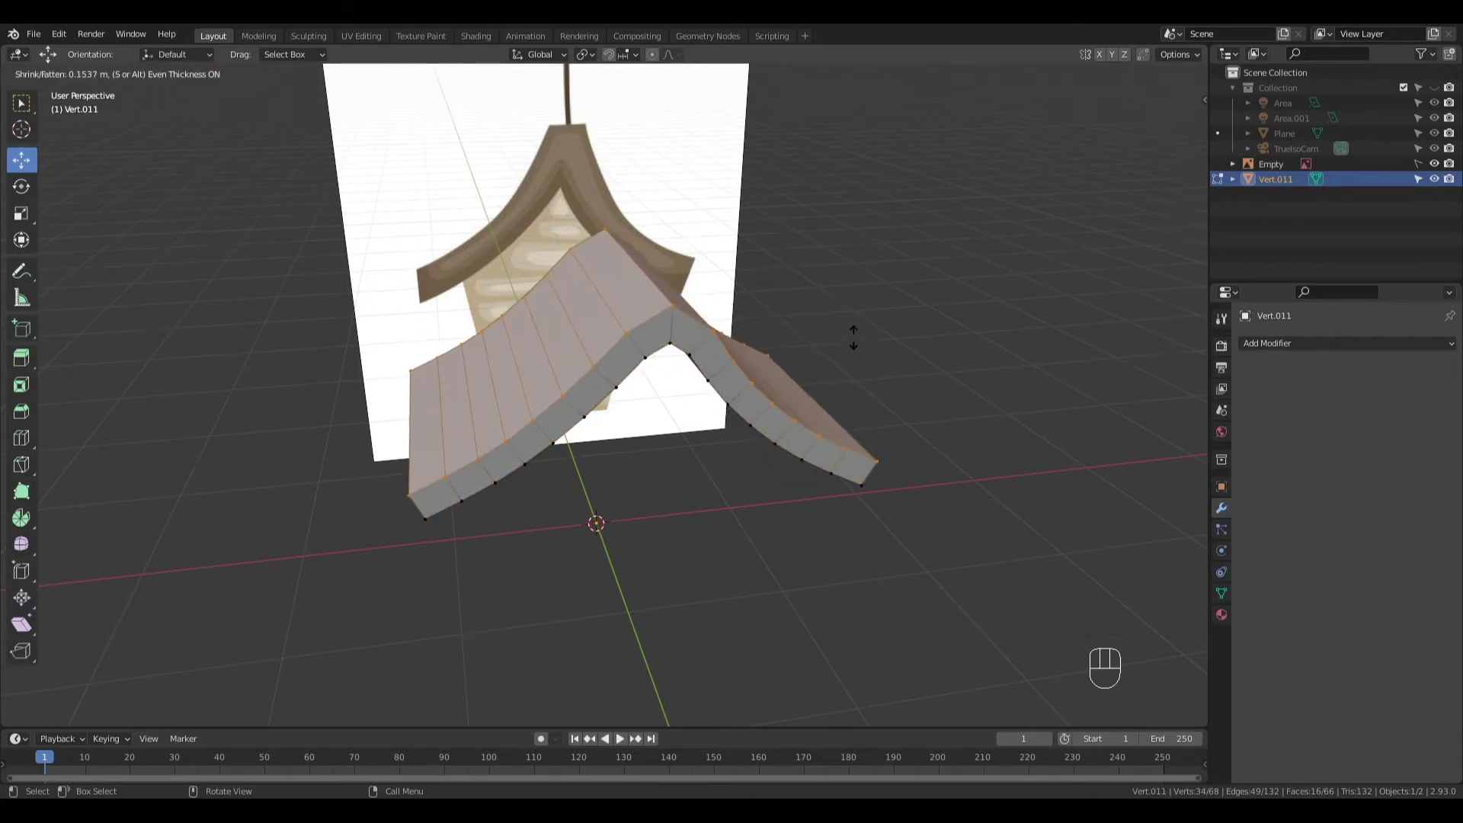
{"action": "left_click", "coordinate": [856, 331]}
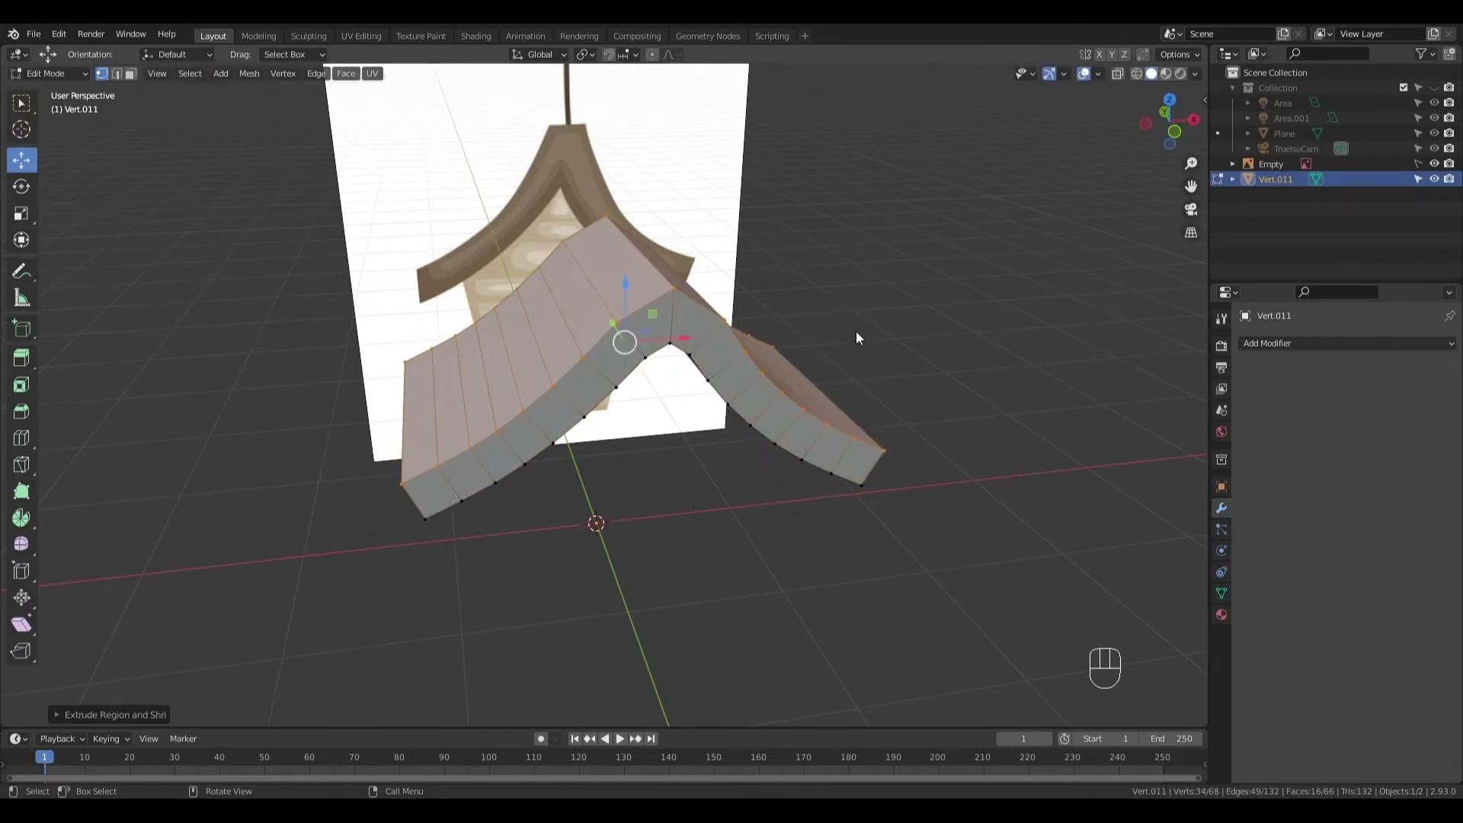
Show the roof in front view with X-ray turned on, overlaying the birdhouse reference image
{"action": "key", "text": "KP_1"}
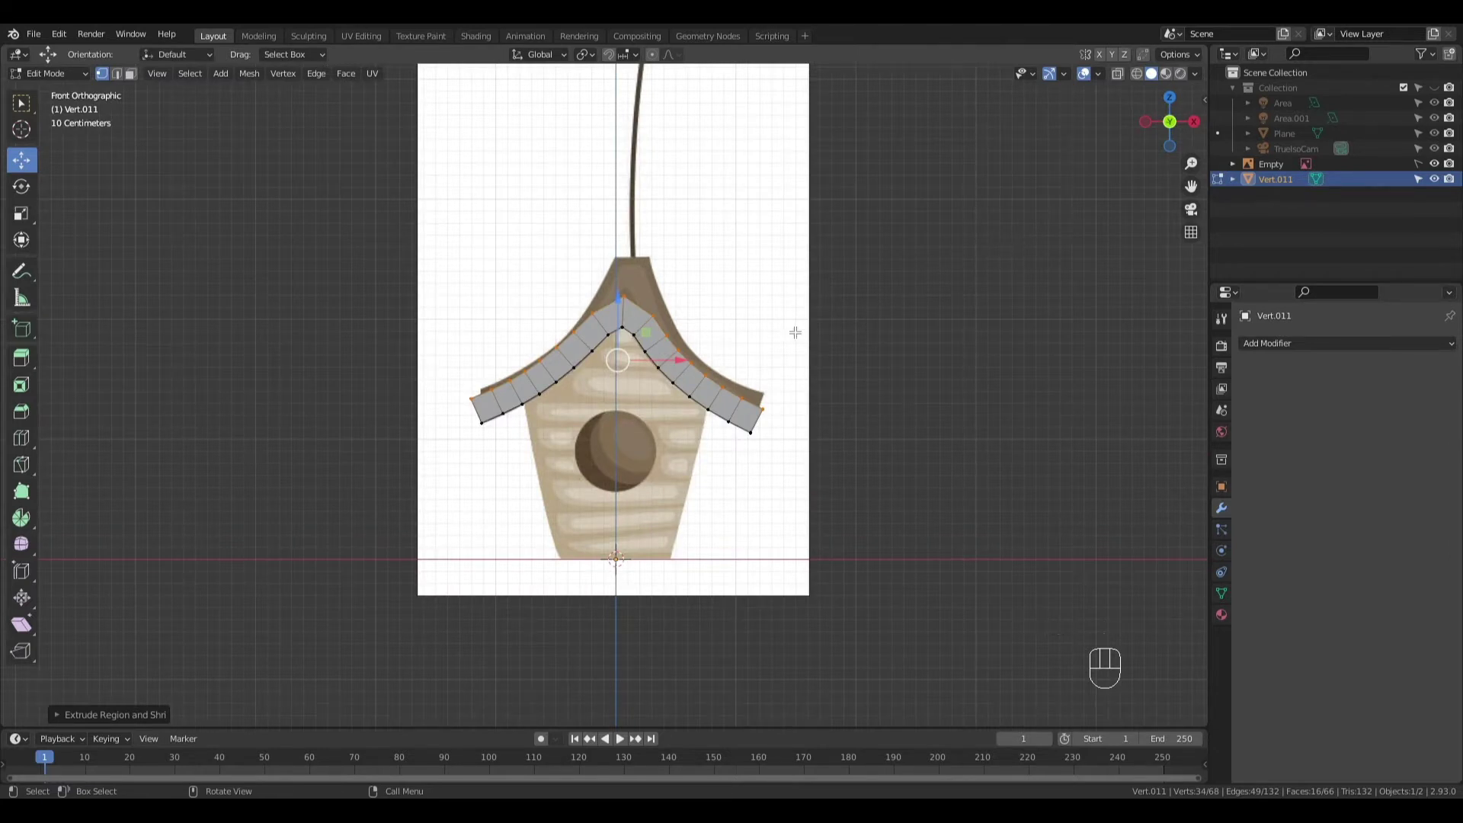
{"action": "middle_click_drag", "start_coordinate": [794, 330], "coordinate": [813, 294], "text": "ctrl"}
{"action": "key", "text": "alt+z"}
{"action": "middle_click_drag", "start_coordinate": [699, 302], "coordinate": [770, 324], "text": "shift"}
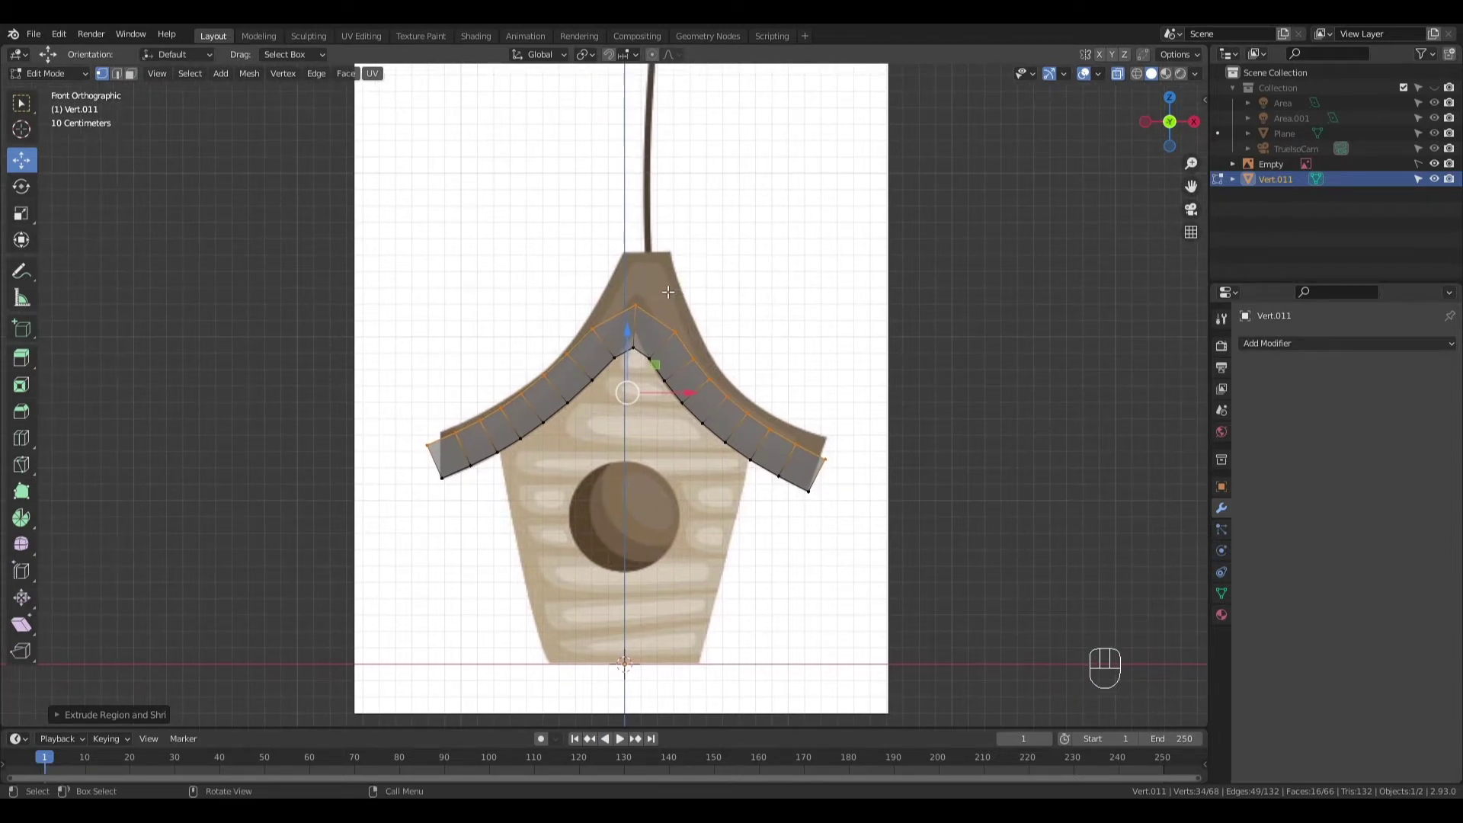
Try to raise the roof's peak vertices together with the neighbouring vertices on both sides, and undo the move
{"action": "left_click_drag", "start_coordinate": [608, 274], "coordinate": [680, 361]}
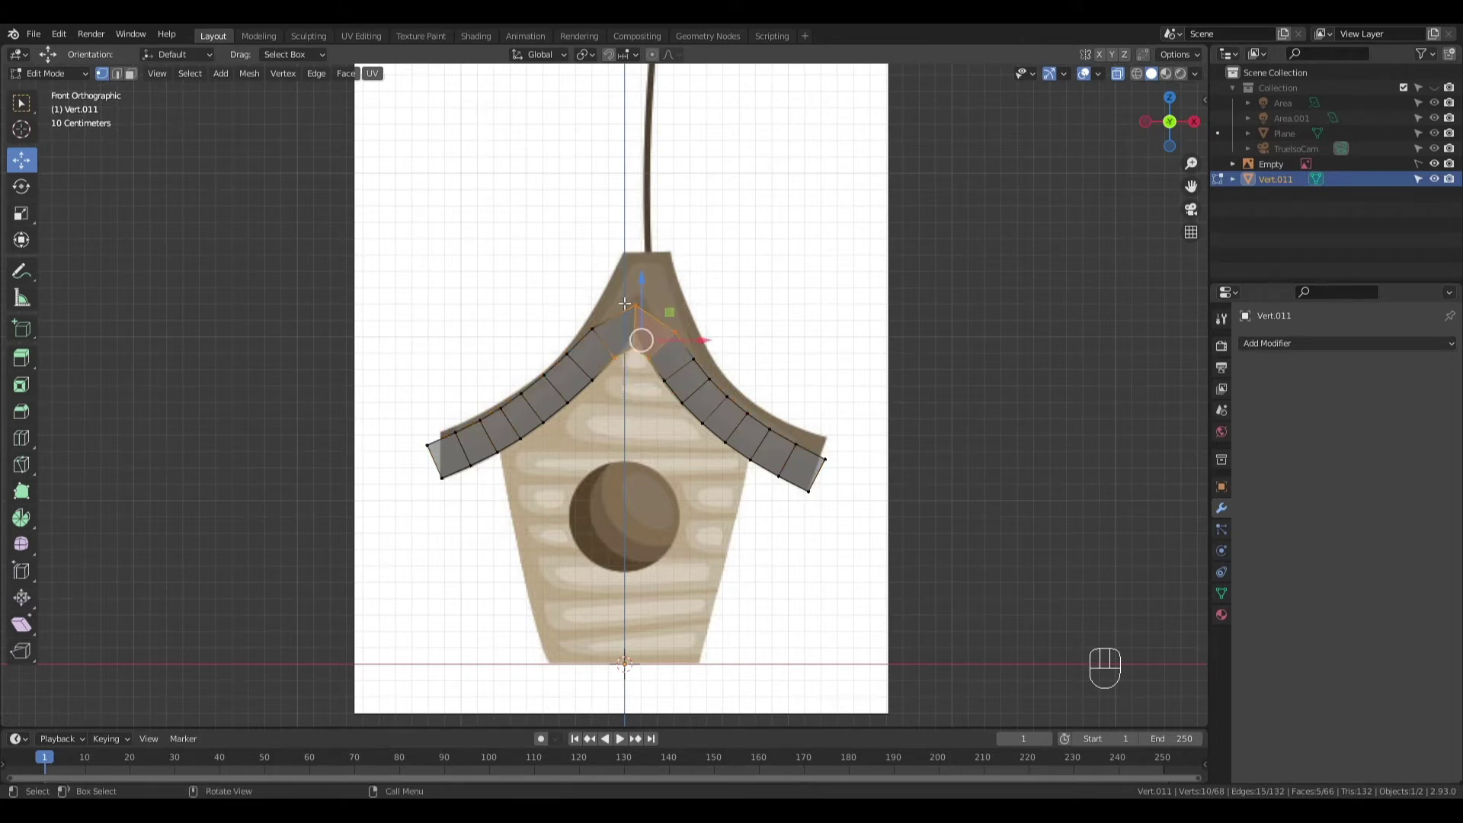
{"action": "left_click_drag", "start_coordinate": [579, 309], "coordinate": [611, 340], "text": "shift"}
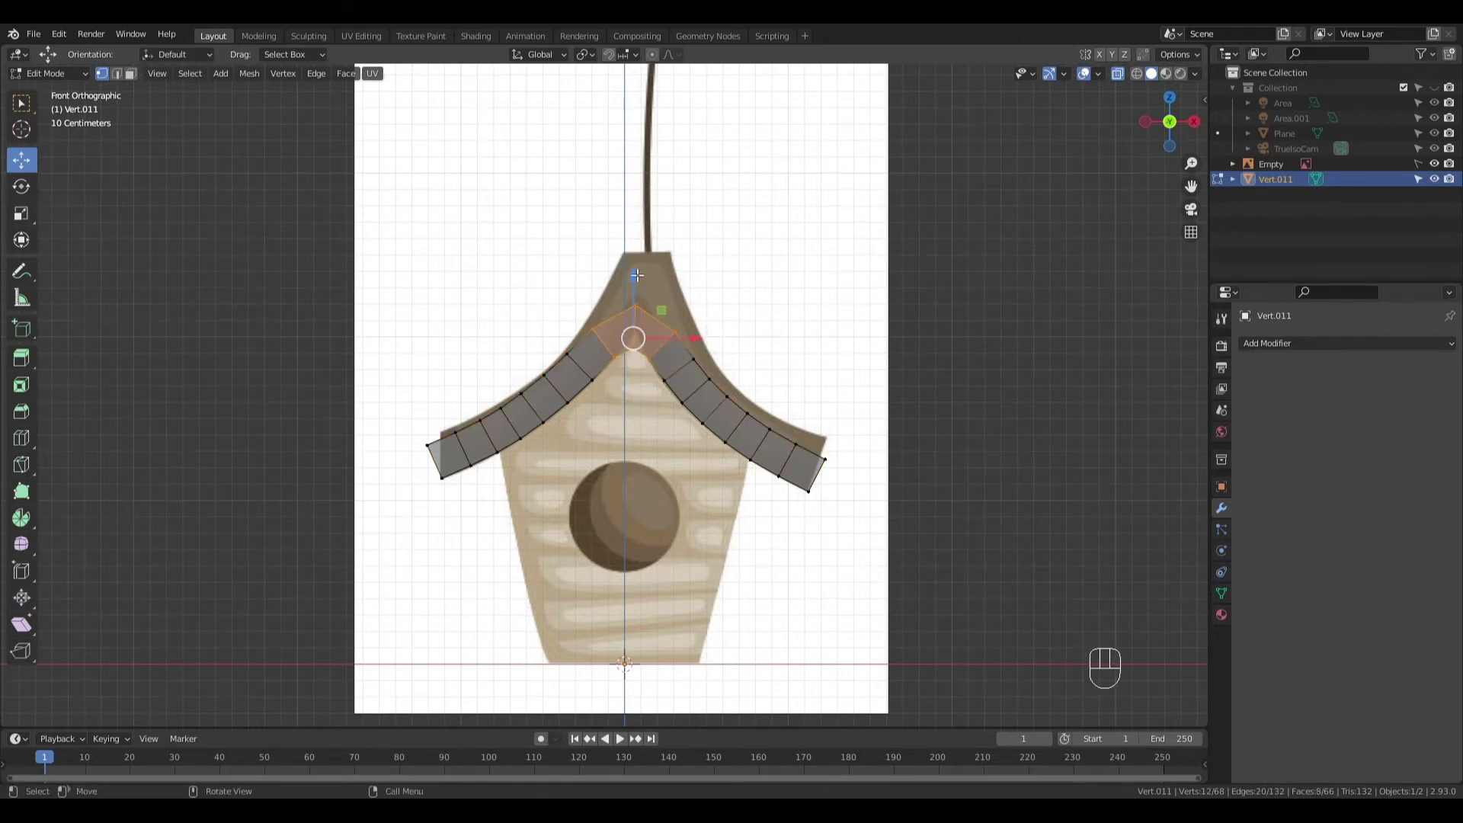
{"action": "mouse_move", "coordinate": [636, 272]}
{"action": "left_mouse_down"}
{"action": "mouse_move", "coordinate": [641, 248]}
{"action": "mouse_move", "coordinate": [639, 261]}
{"action": "left_mouse_up"}
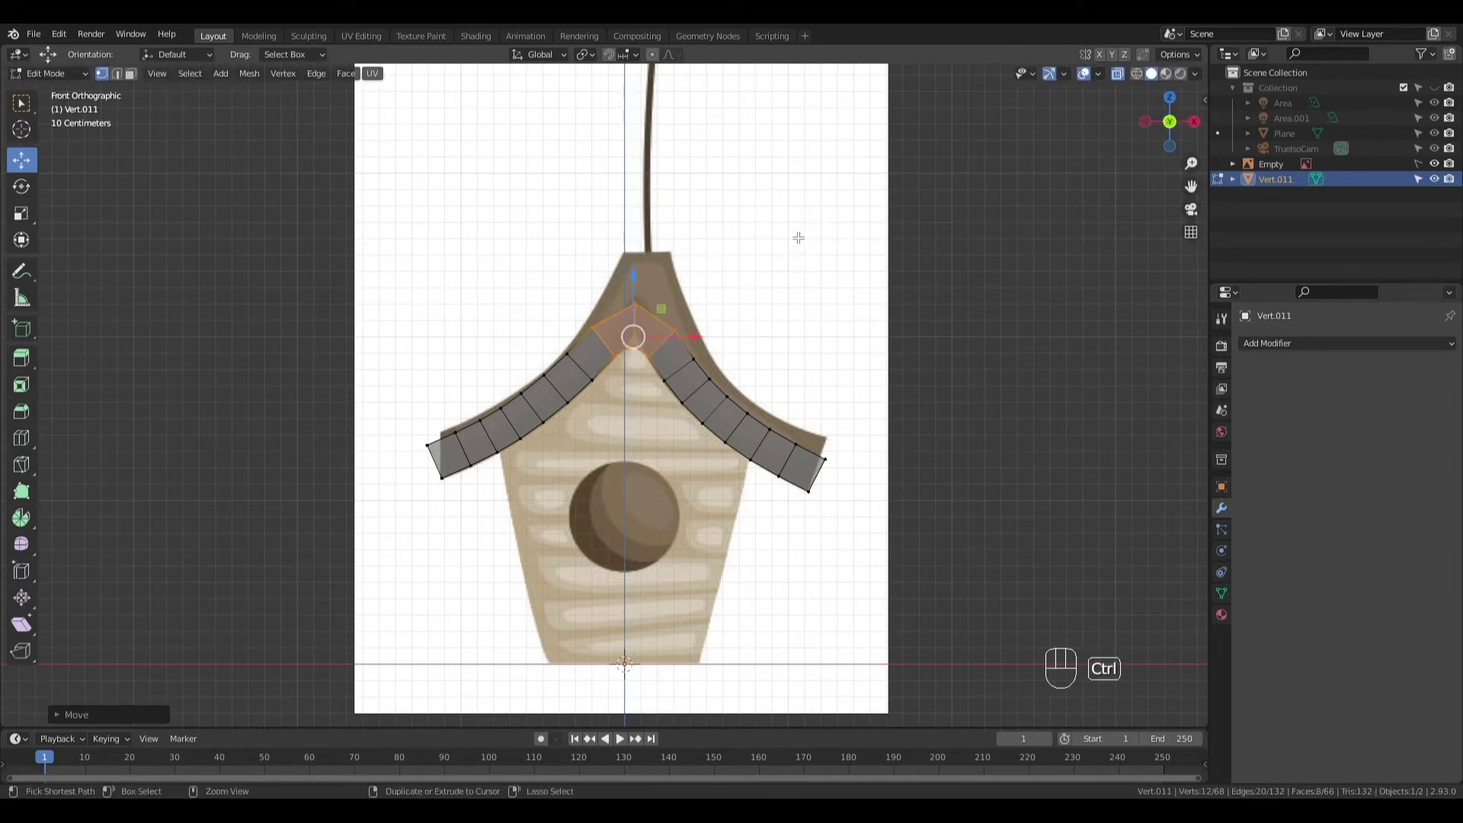
{"action": "key", "text": "ctrl+z"}
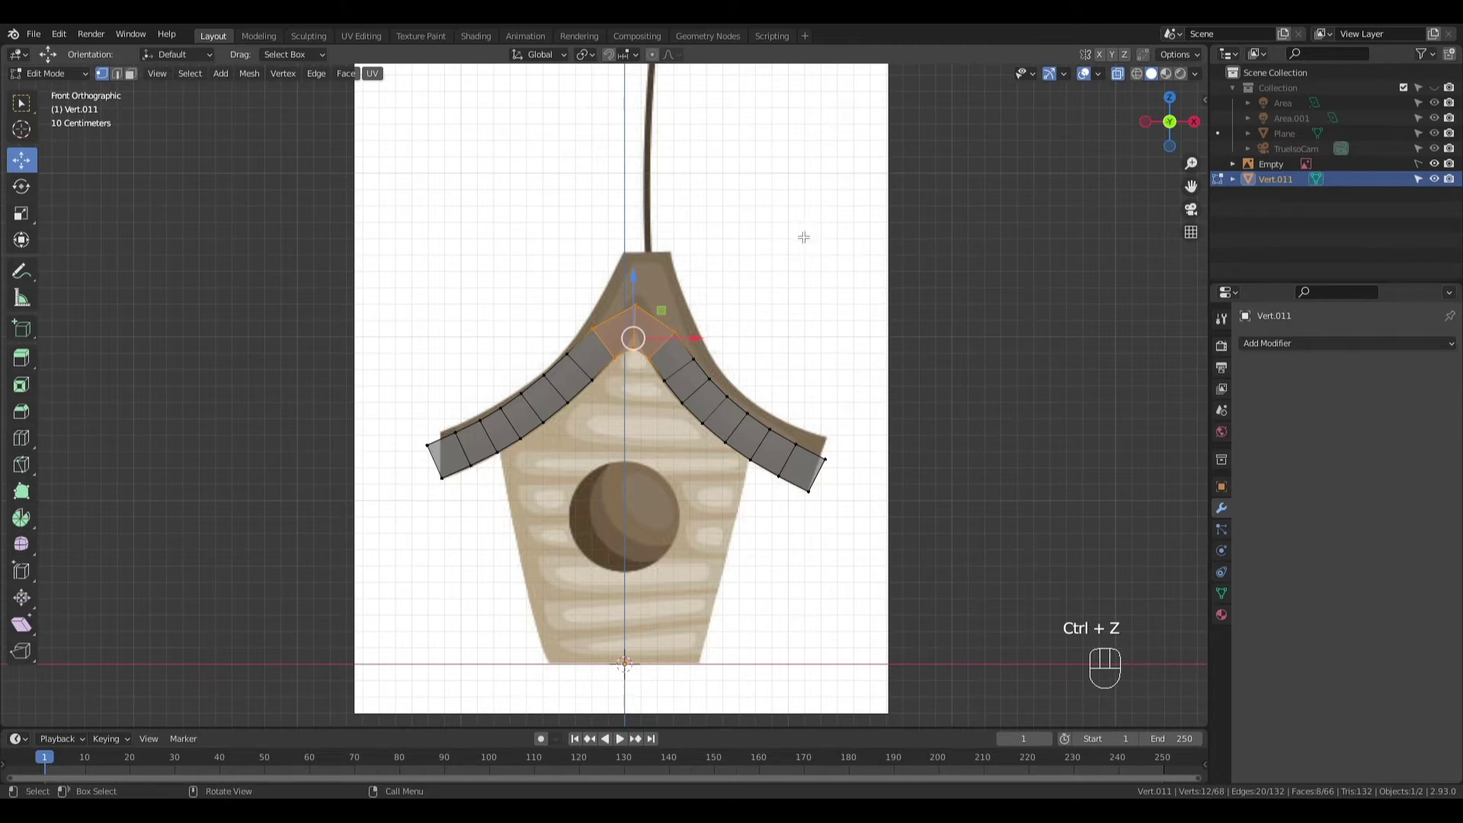
Raise only the central ridge vertices of the roof and add a centred loop cut on each side of the ridge
{"action": "left_click", "coordinate": [893, 205]}
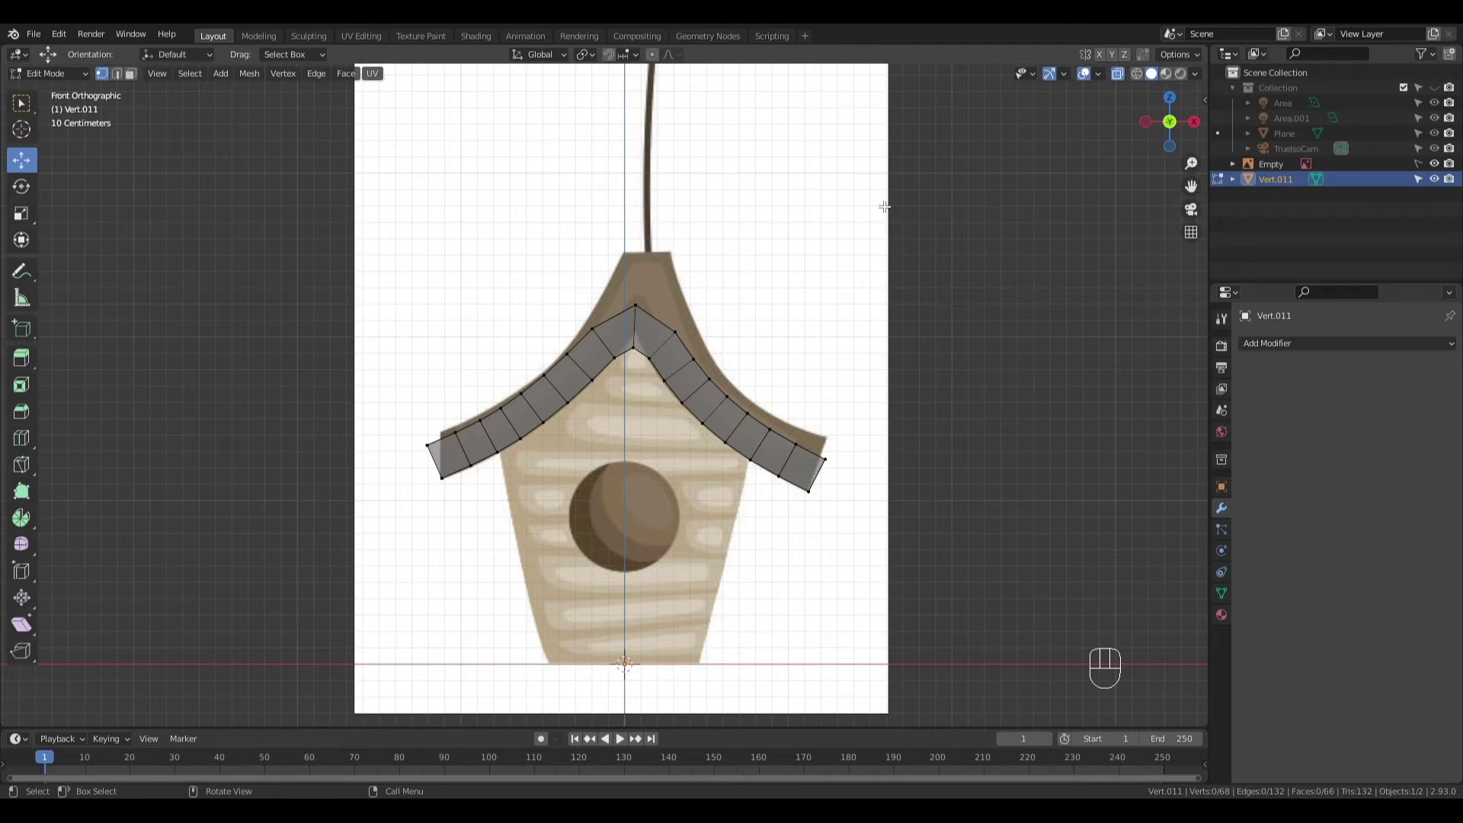
{"action": "left_click_drag", "start_coordinate": [620, 277], "coordinate": [641, 238]}
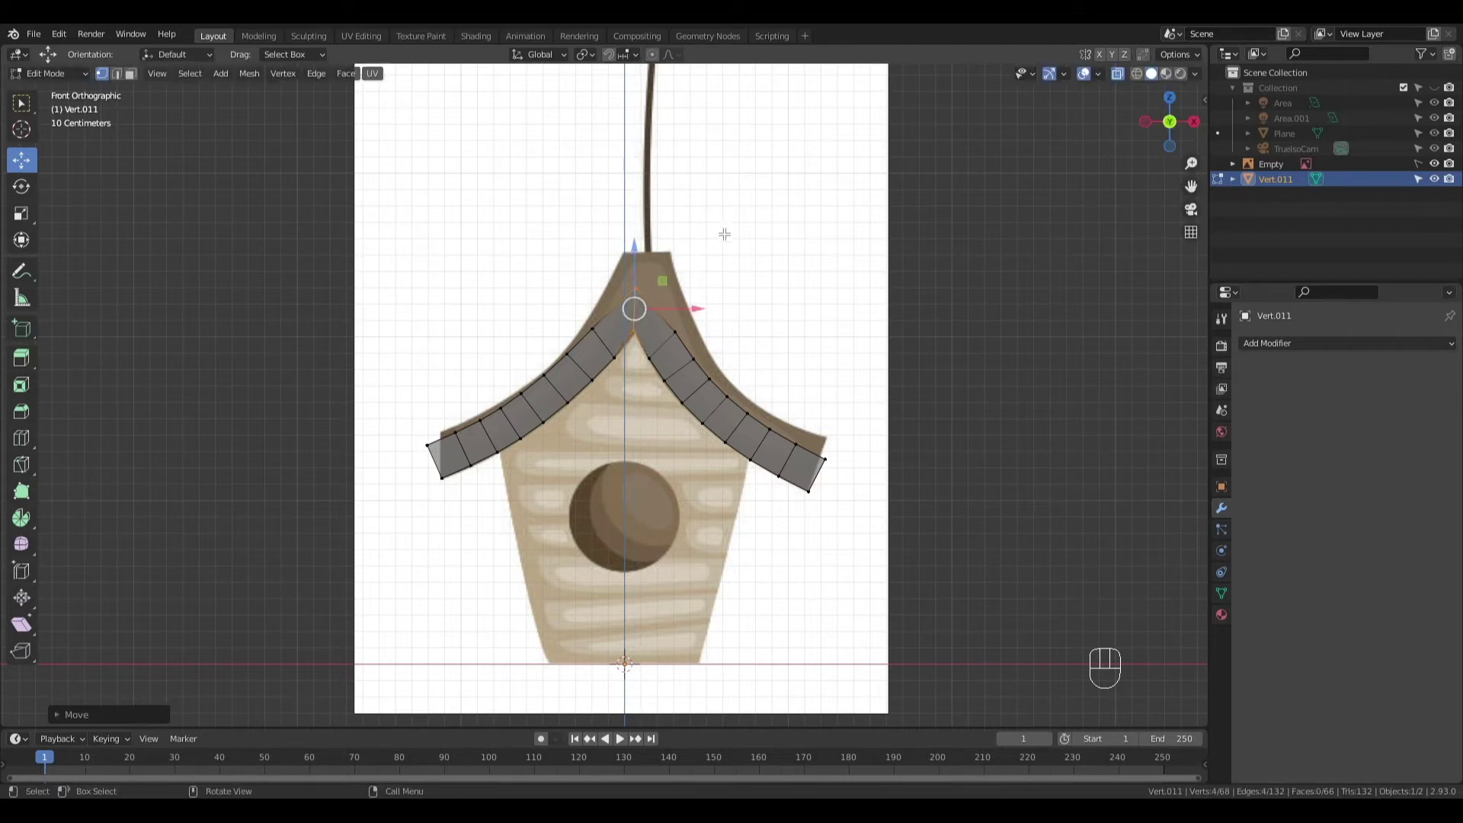
{"action": "key", "text": "ctrl"}
{"action": "key", "text": "ctrl+r"}
{"action": "left_click", "coordinate": [666, 320]}
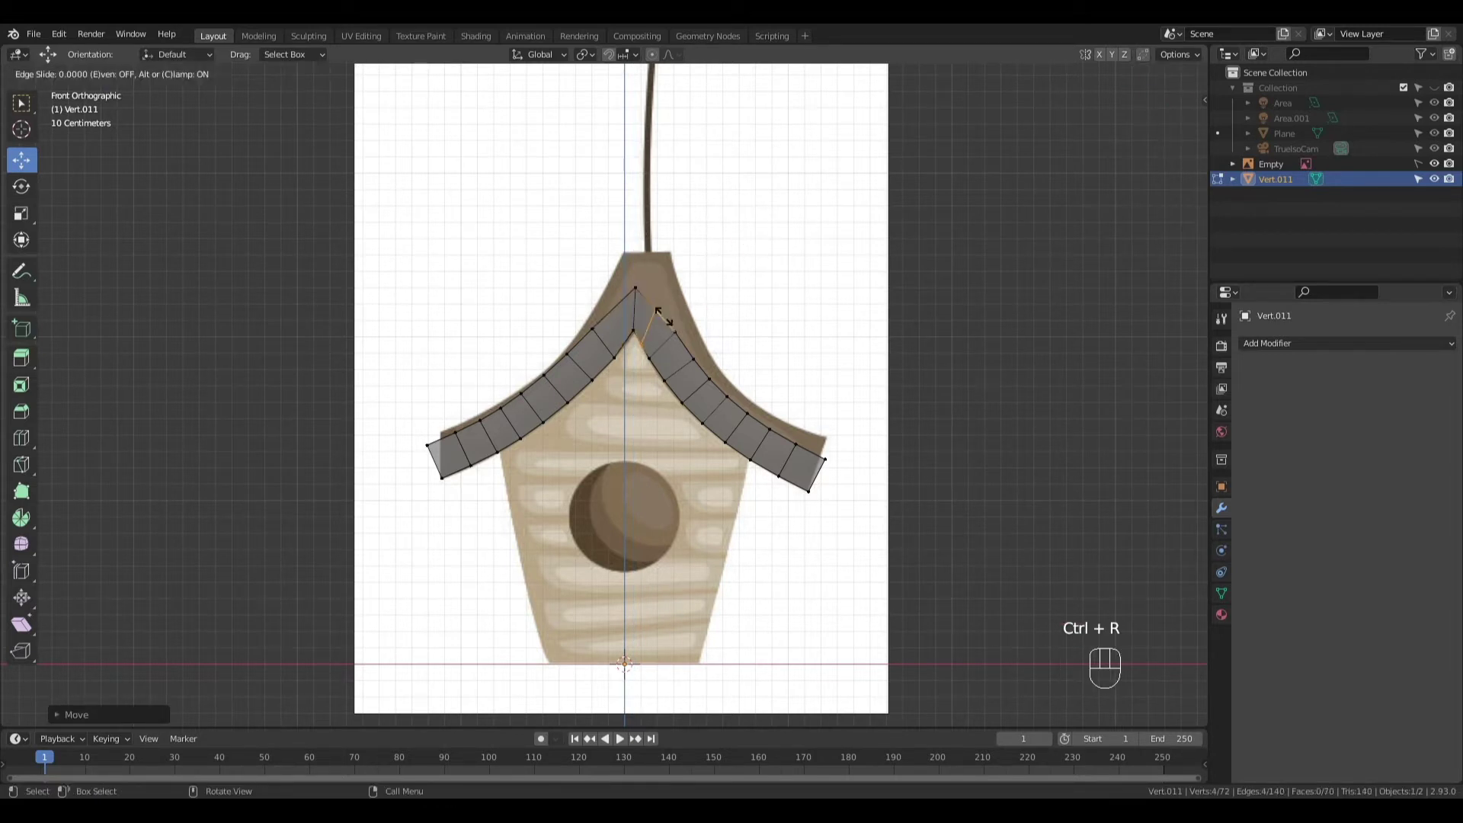
{"action": "left_click", "coordinate": [643, 323]}
{"action": "key", "text": "ctrl+r"}
{"action": "left_click", "coordinate": [616, 312]}
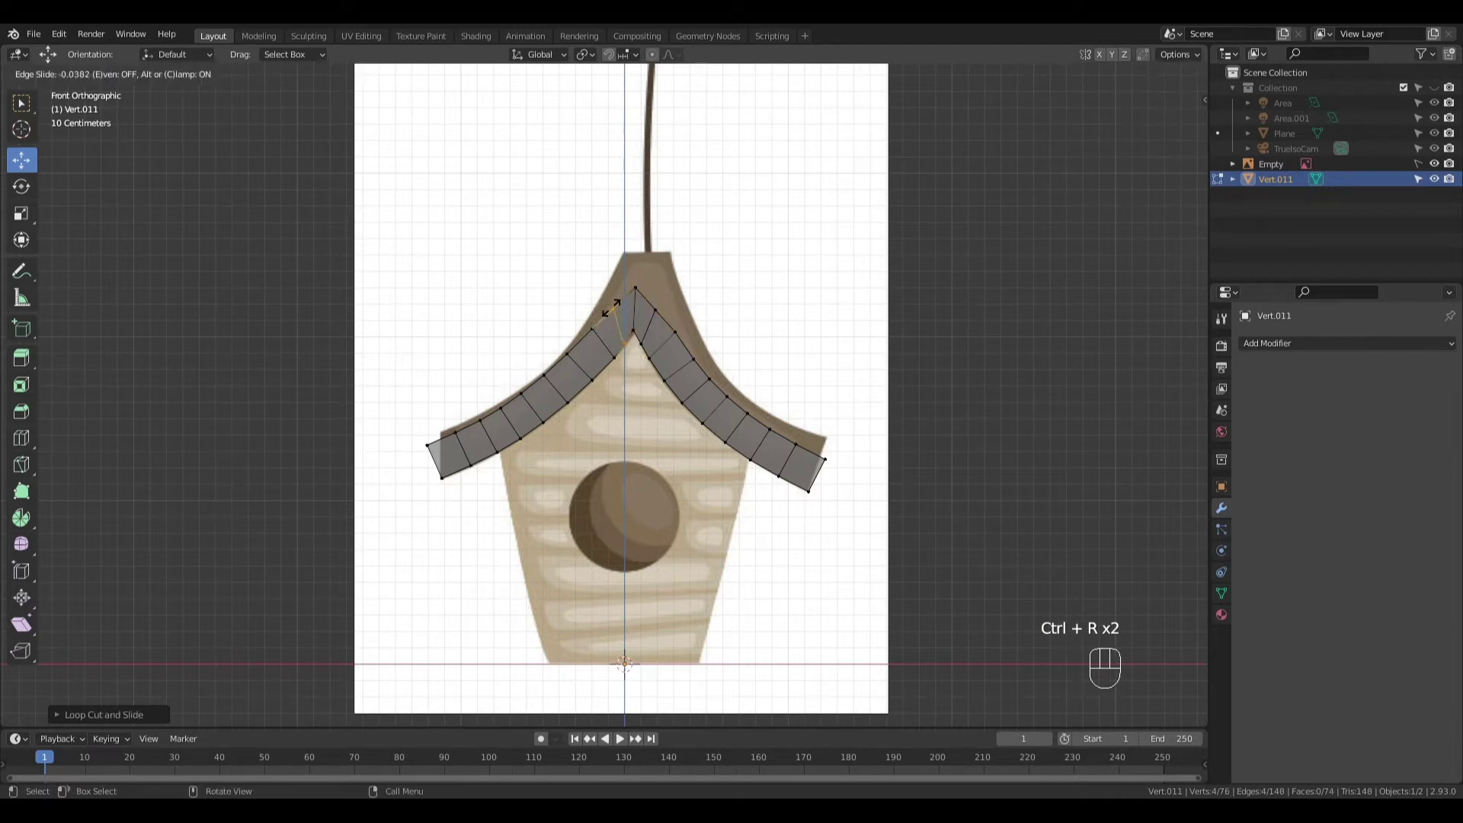
{"action": "right_click", "coordinate": [609, 309]}
Move only the upper ridge vertices to the top of the reference roof, directly below the hanging string
{"action": "left_click", "coordinate": [833, 223]}
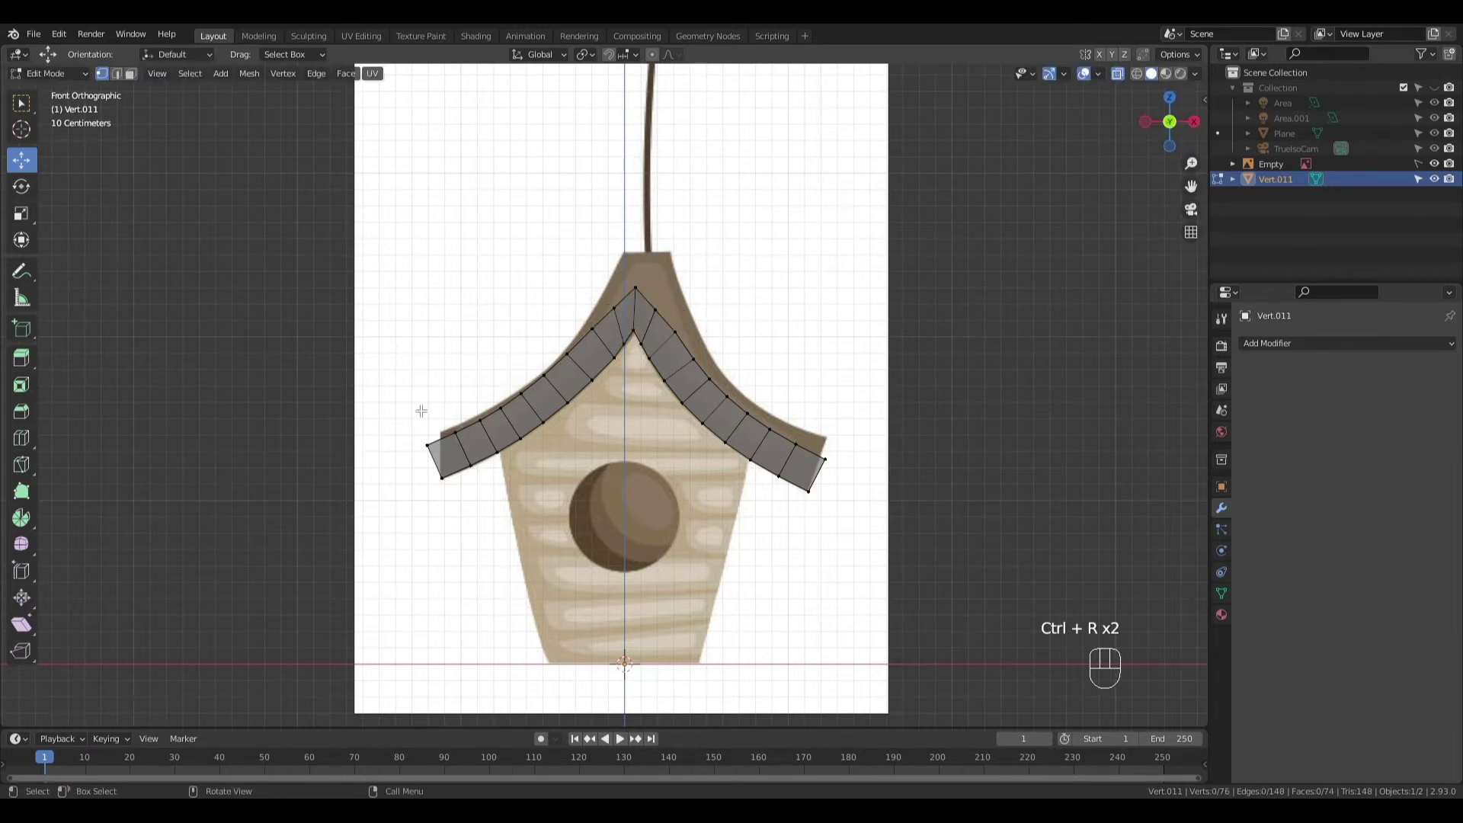
{"action": "mouse_move", "coordinate": [630, 260]}
{"action": "left_mouse_down"}
{"action": "mouse_move", "coordinate": [641, 301]}
{"action": "mouse_move", "coordinate": [650, 228]}
{"action": "mouse_move", "coordinate": [650, 246]}
{"action": "left_mouse_up"}
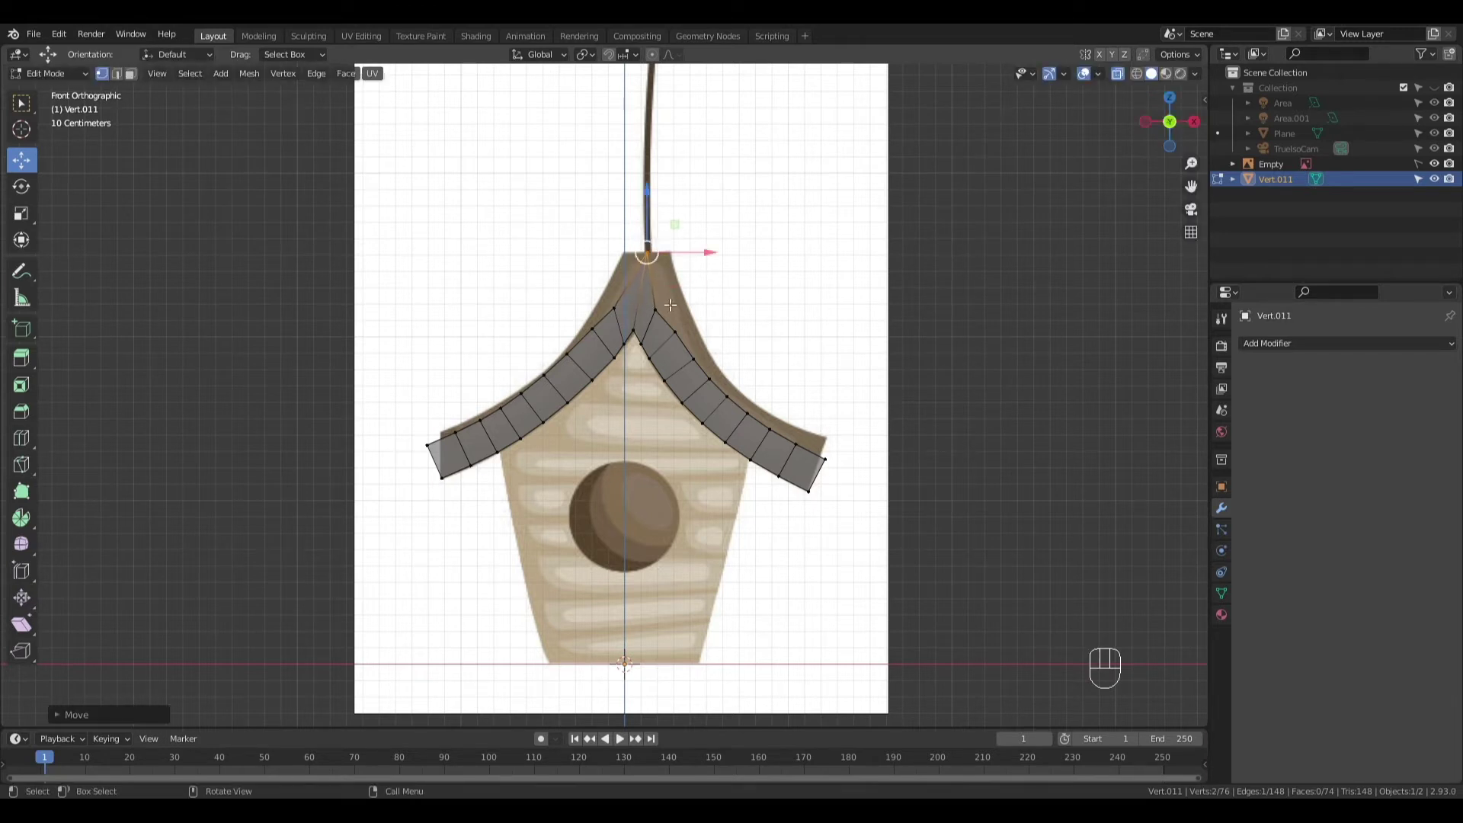
Widen the roof's peak to the reference corners and move the upper outer vertices on both slopes onto the reference outline
{"action": "left_click_drag", "start_coordinate": [646, 301], "coordinate": [677, 247]}
{"action": "left_click_drag", "start_coordinate": [604, 294], "coordinate": [629, 244]}
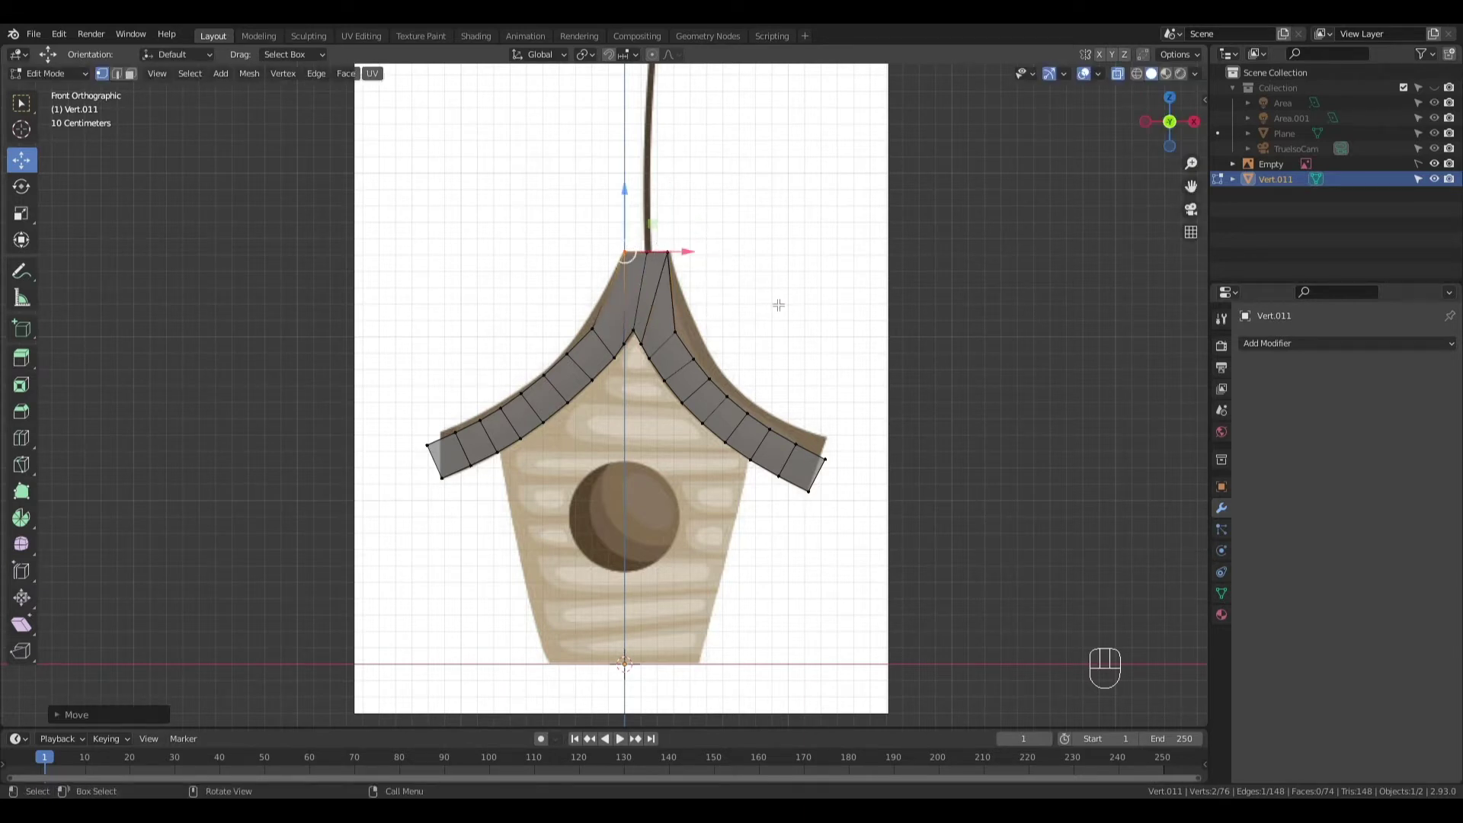
{"action": "left_click", "coordinate": [675, 327]}
{"action": "left_click_drag", "start_coordinate": [676, 328], "coordinate": [711, 324]}
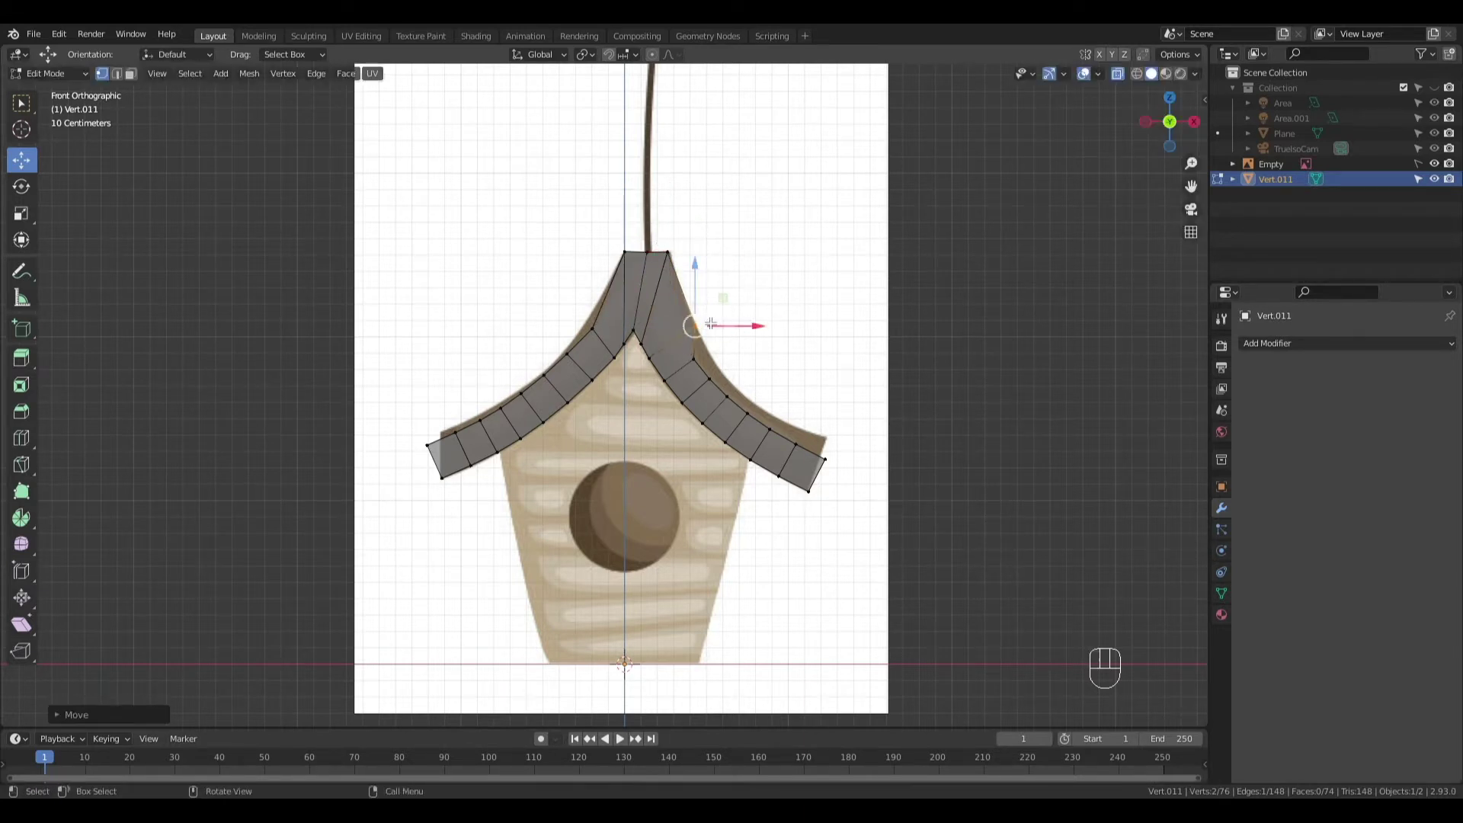
{"action": "left_click", "coordinate": [592, 327]}
{"action": "left_click_drag", "start_coordinate": [592, 327], "coordinate": [586, 326]}
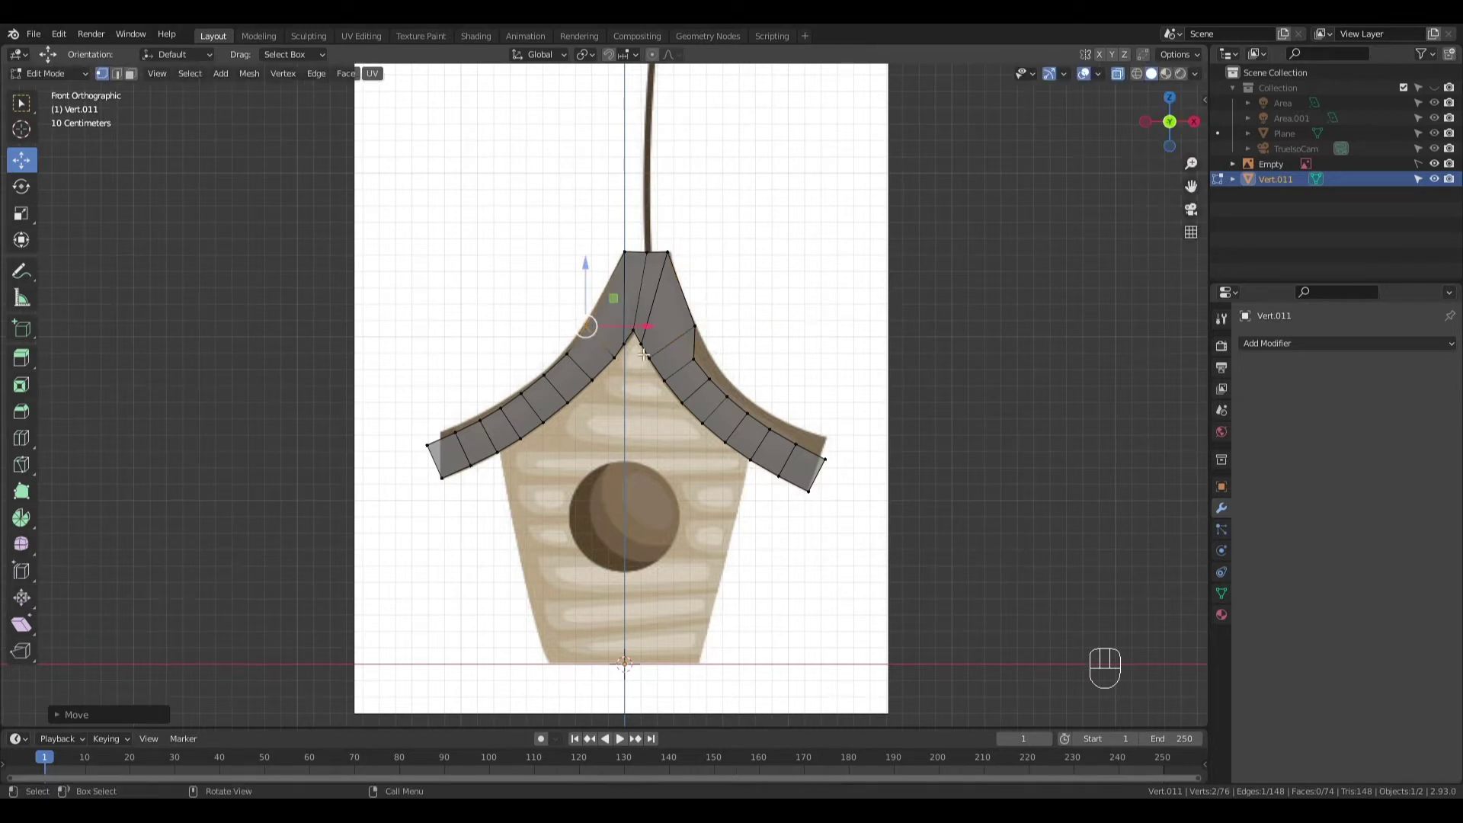
Move the remaining outer vertices of the right slope onto the reference roof's upper edge, down to the eave tip
{"action": "left_click_drag", "start_coordinate": [684, 350], "coordinate": [740, 398]}
{"action": "key", "text": "ctrl+z"}
{"action": "left_click_drag", "start_coordinate": [843, 471], "coordinate": [762, 420]}
{"action": "left_click_drag", "start_coordinate": [757, 424], "coordinate": [720, 391], "text": "shift"}
{"action": "mouse_move", "coordinate": [808, 424]}
{"action": "left_mouse_down"}
{"action": "mouse_move", "coordinate": [829, 416]}
{"action": "mouse_move", "coordinate": [790, 421]}
{"action": "mouse_move", "coordinate": [852, 470]}
{"action": "mouse_move", "coordinate": [831, 437]}
{"action": "left_mouse_up"}
{"action": "left_click", "coordinate": [789, 423]}
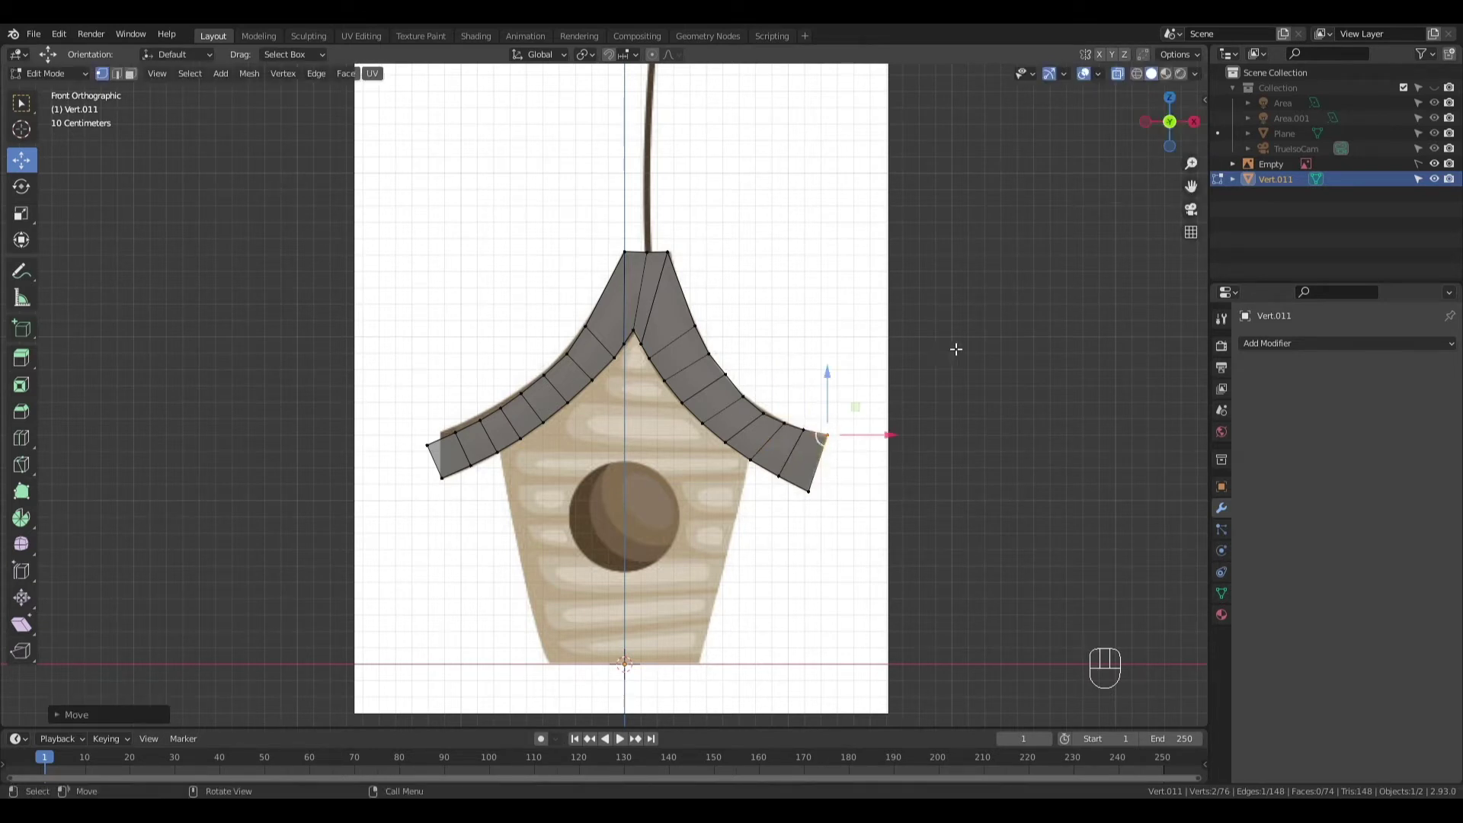
Move the left slope's outer vertices, from the eave tip upward, onto the reference roof's upper edge
{"action": "left_click", "coordinate": [428, 444]}
{"action": "left_click_drag", "start_coordinate": [428, 444], "coordinate": [464, 455]}
{"action": "left_click_drag", "start_coordinate": [467, 423], "coordinate": [512, 431]}
{"action": "left_click", "coordinate": [516, 318]}
{"action": "left_click", "coordinate": [529, 310]}
{"action": "left_click_drag", "start_coordinate": [506, 396], "coordinate": [567, 350]}
{"action": "left_click", "coordinate": [576, 304]}
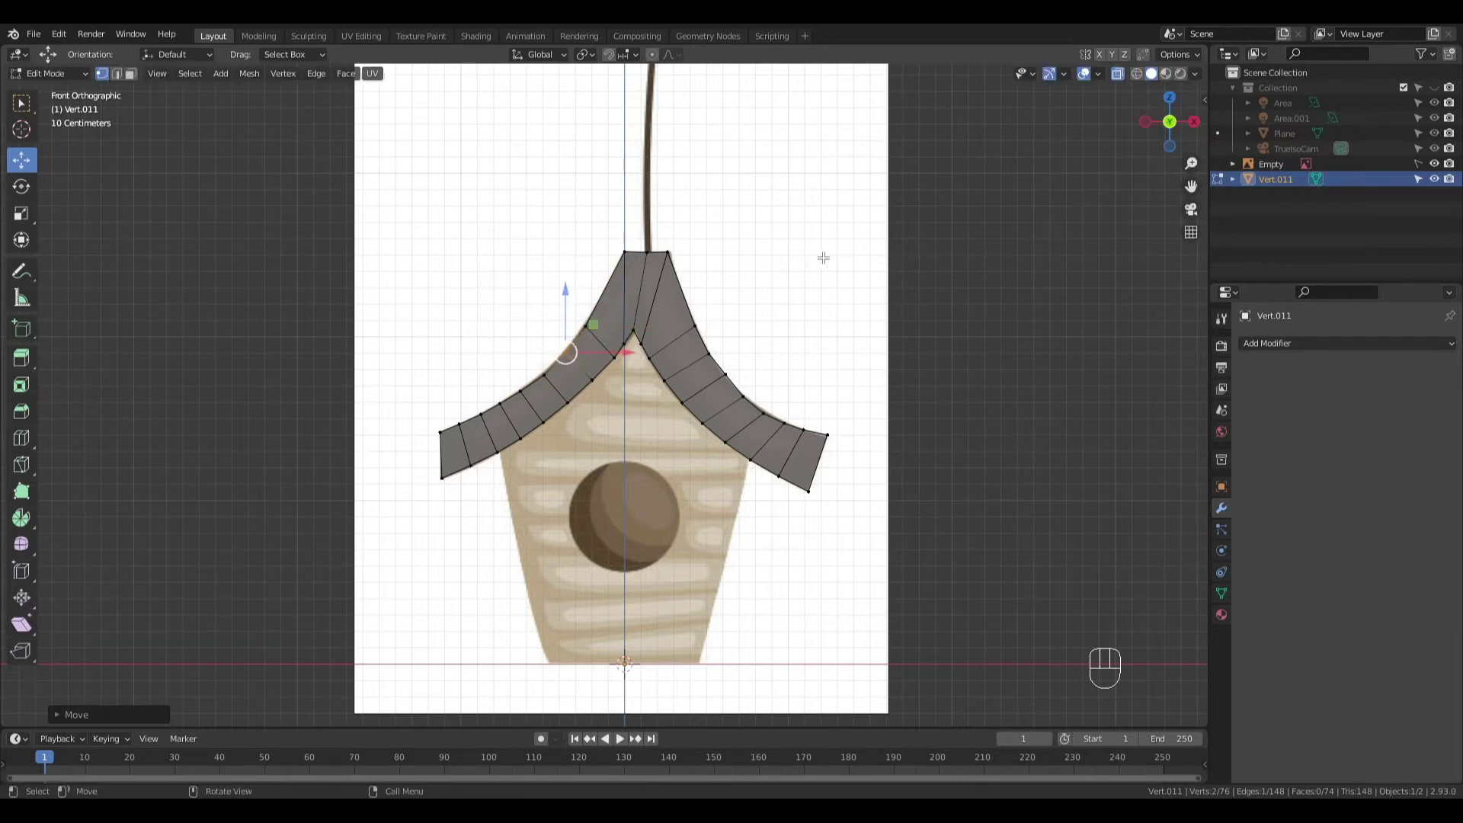
{"action": "left_click", "coordinate": [822, 260]}
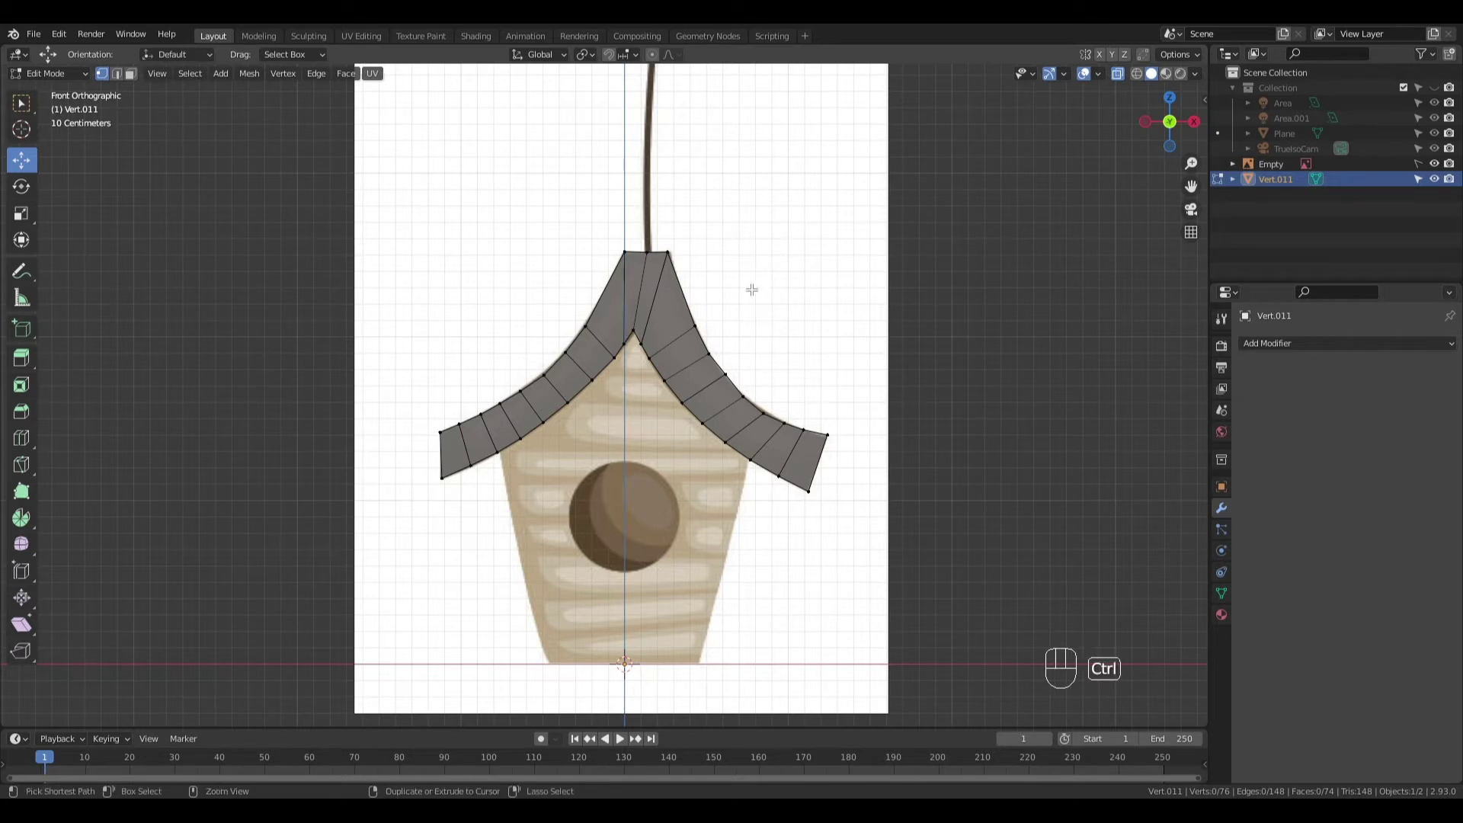
Adjust the vertices midway along the right slope's outer edge to follow the reference curve, and turn X-ray off
{"action": "middle_click_drag", "start_coordinate": [751, 287], "coordinate": [745, 307], "text": "ctrl"}
{"action": "left_click", "coordinate": [762, 402]}
{"action": "left_click_drag", "start_coordinate": [772, 402], "coordinate": [778, 388]}
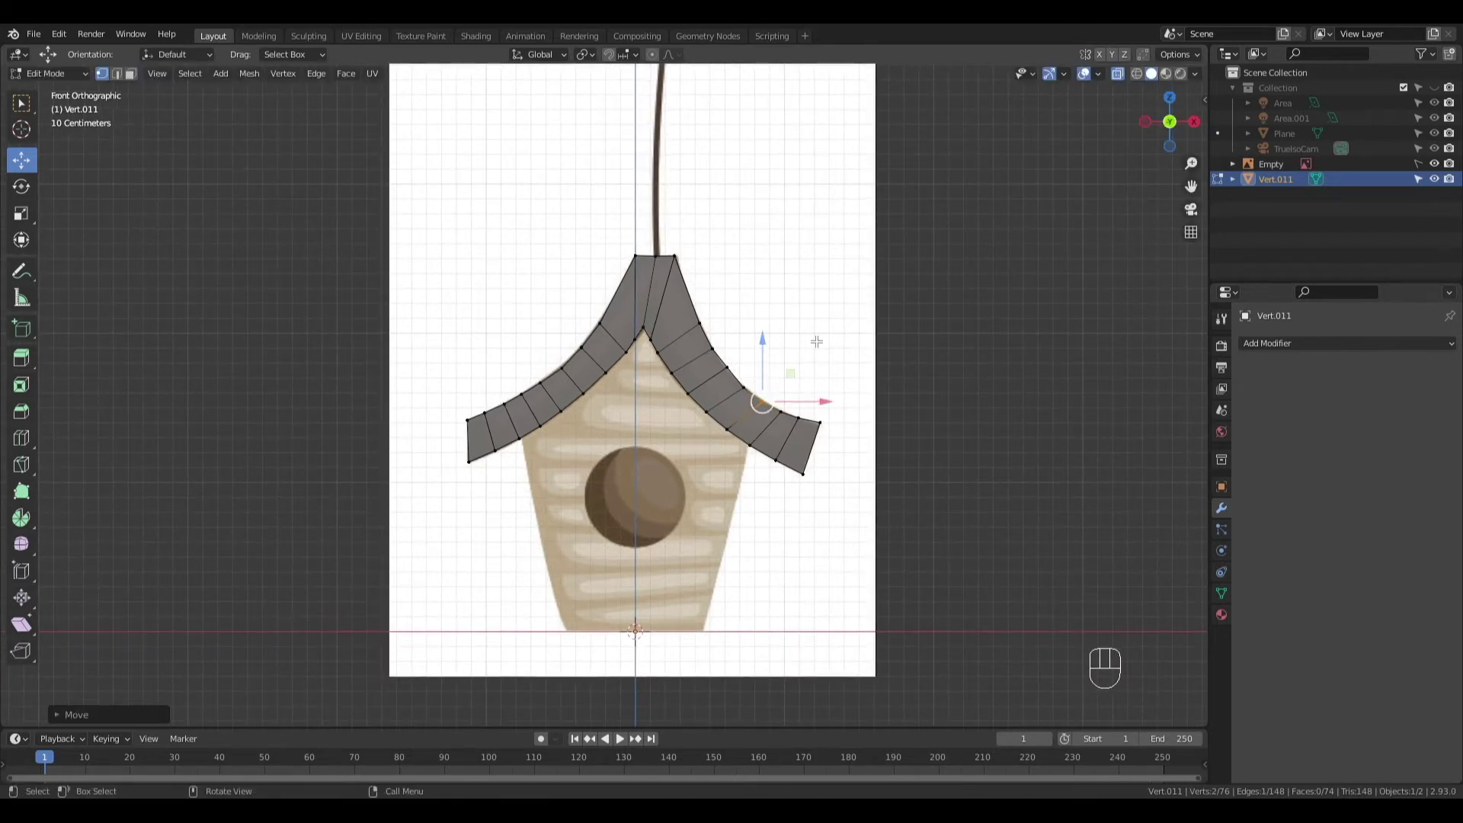
{"action": "middle_click_drag", "start_coordinate": [816, 341], "coordinate": [816, 354], "text": "ctrl"}
{"action": "key", "text": "alt+z"}
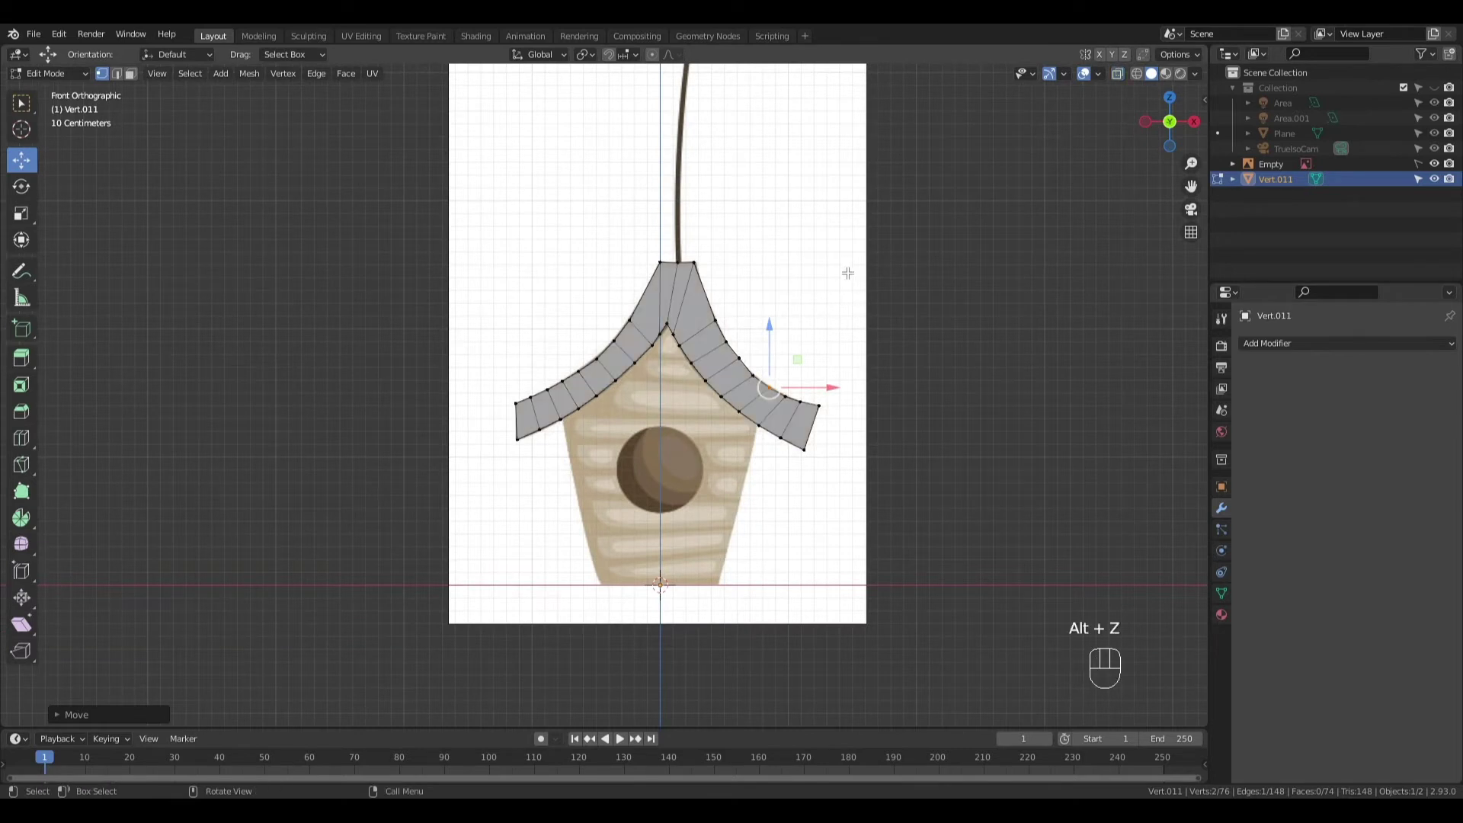
Return to Object Mode, shade the roof smooth and enable Auto Smooth for its normals
{"action": "key", "text": "Tab"}
{"action": "mouse_move", "coordinate": [746, 298]}
{"action": "middle_mouse_down"}
{"action": "mouse_move", "coordinate": [784, 397]}
{"action": "mouse_move", "coordinate": [674, 358]}
{"action": "mouse_move", "coordinate": [696, 332]}
{"action": "mouse_move", "coordinate": [767, 319]}
{"action": "middle_mouse_up"}
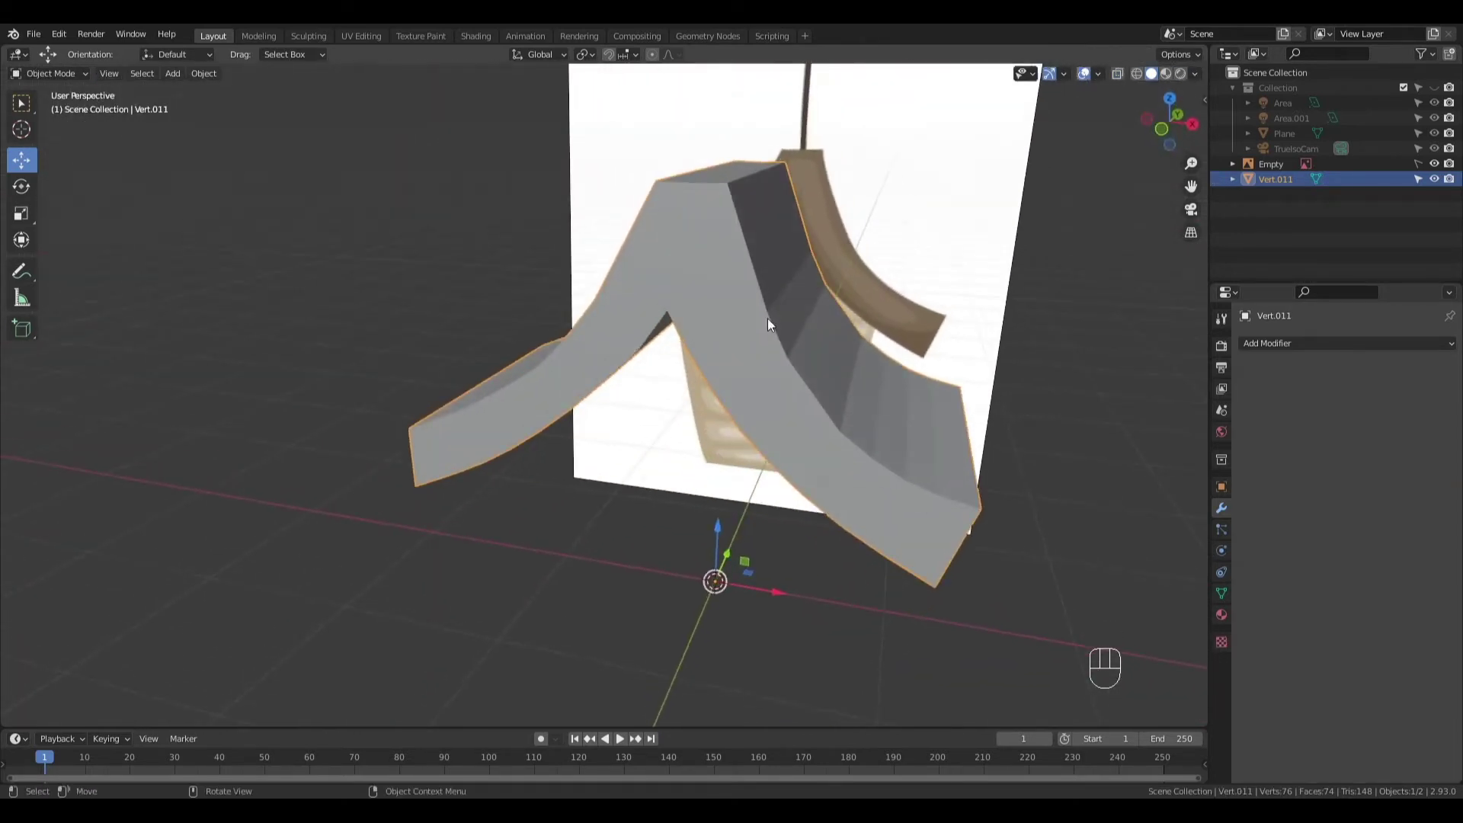
{"action": "right_click", "coordinate": [761, 342]}
{"action": "left_click", "coordinate": [764, 345]}
{"action": "left_click", "coordinate": [1222, 593]}
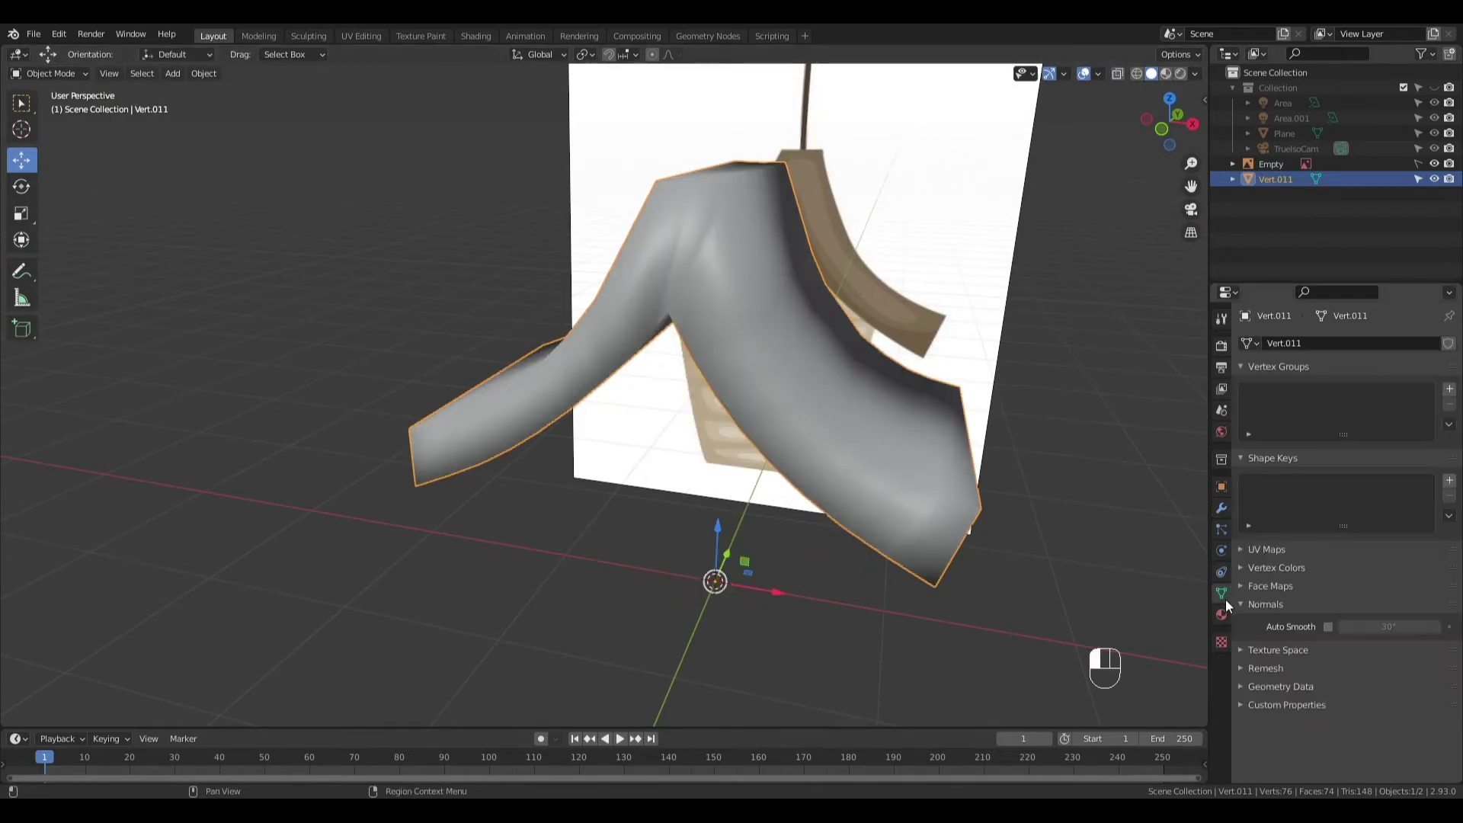
{"action": "left_click", "coordinate": [1328, 626]}
{"action": "middle_click_drag", "start_coordinate": [834, 368], "coordinate": [762, 359], "text": "shift"}
Add a Bevel modifier to the roof with an amount of 0 m and 2 segments
{"action": "left_click", "coordinate": [1221, 508]}
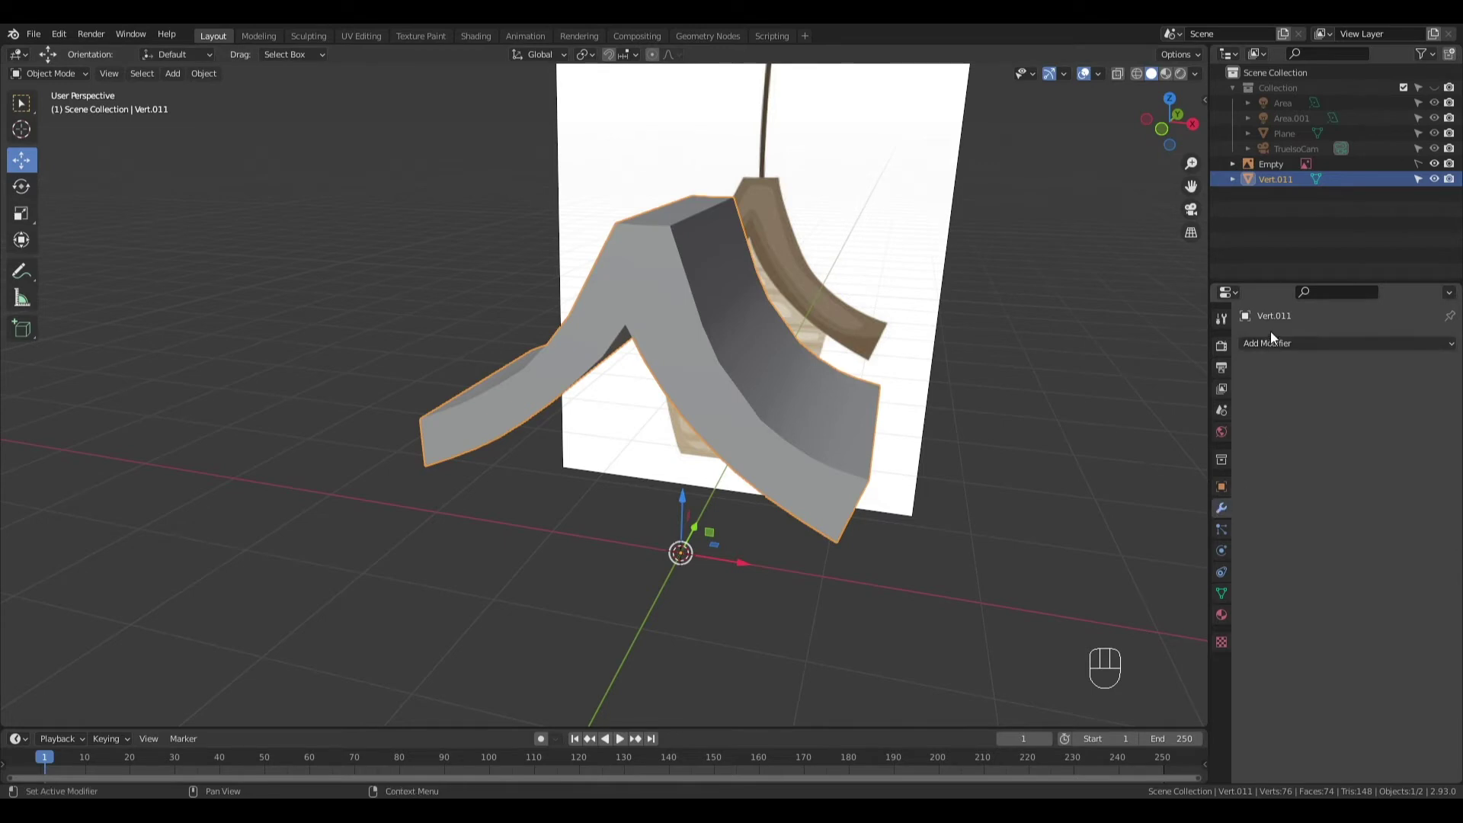
{"action": "left_click", "coordinate": [1270, 343]}
{"action": "left_click", "coordinate": [1149, 402]}
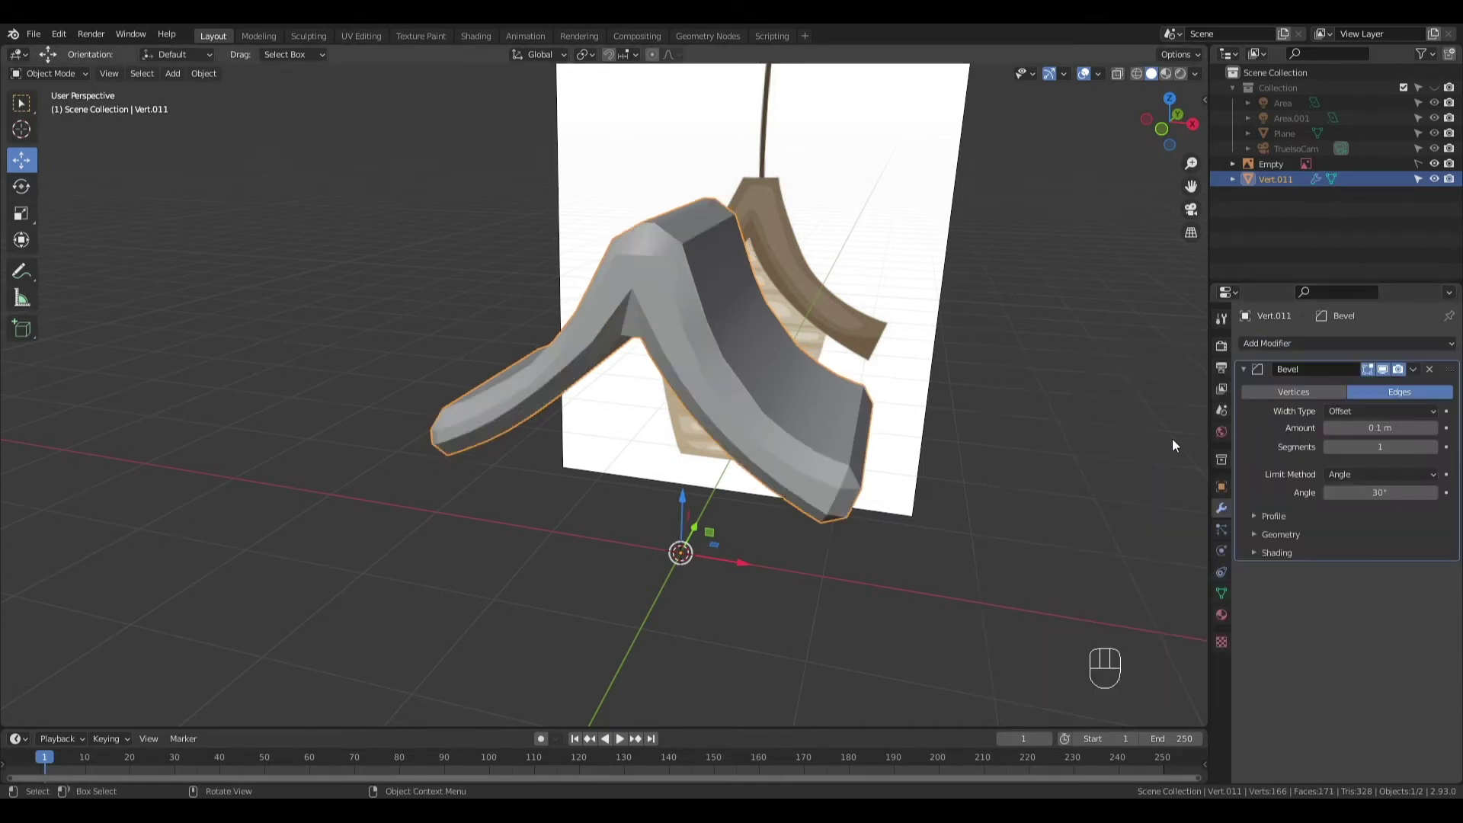
{"action": "left_click", "coordinate": [1387, 431]}
{"action": "type", "text": "0"}
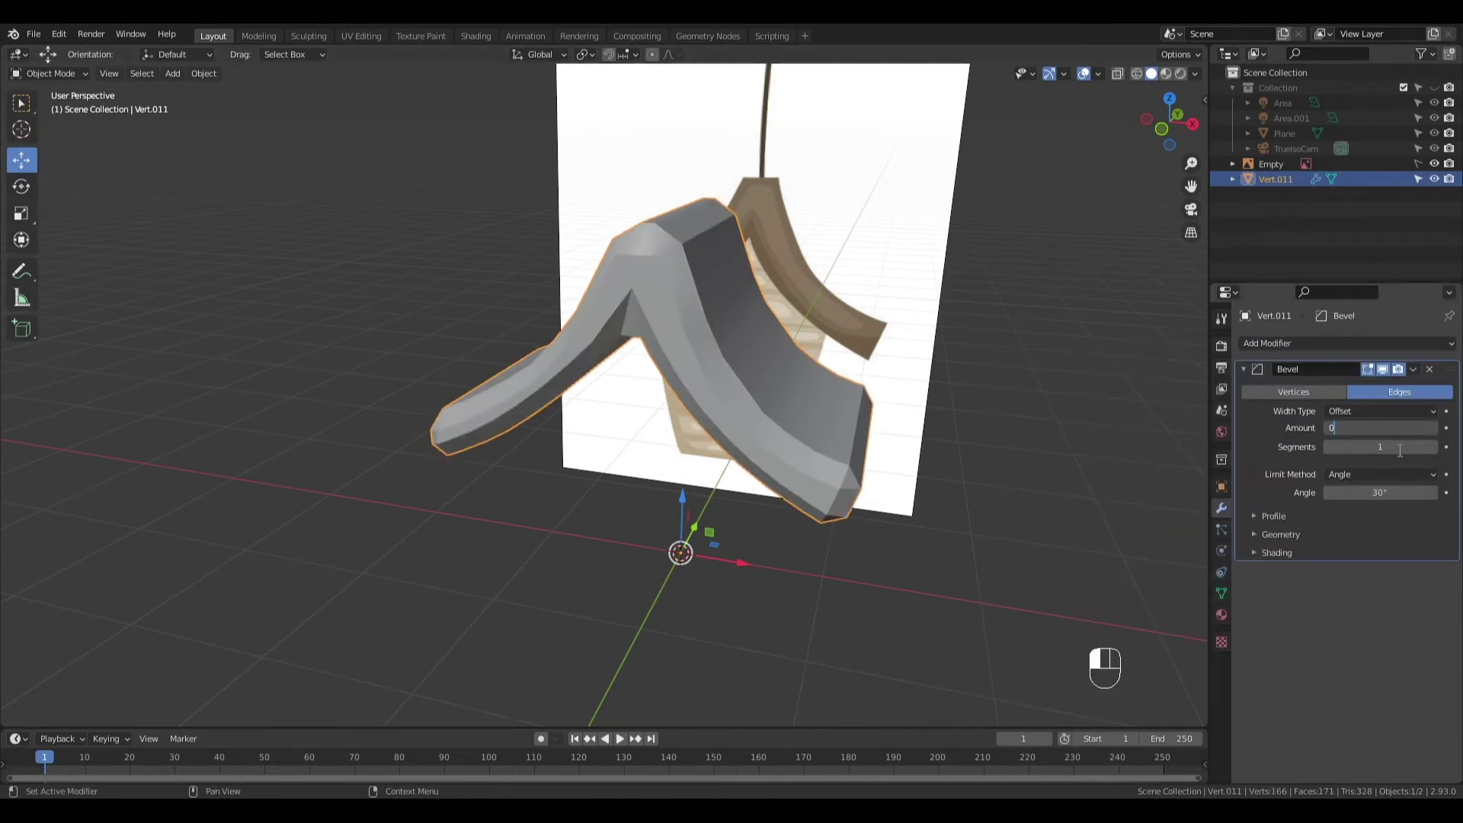
{"action": "key", "text": "Return"}
{"action": "left_click", "coordinate": [1433, 447]}
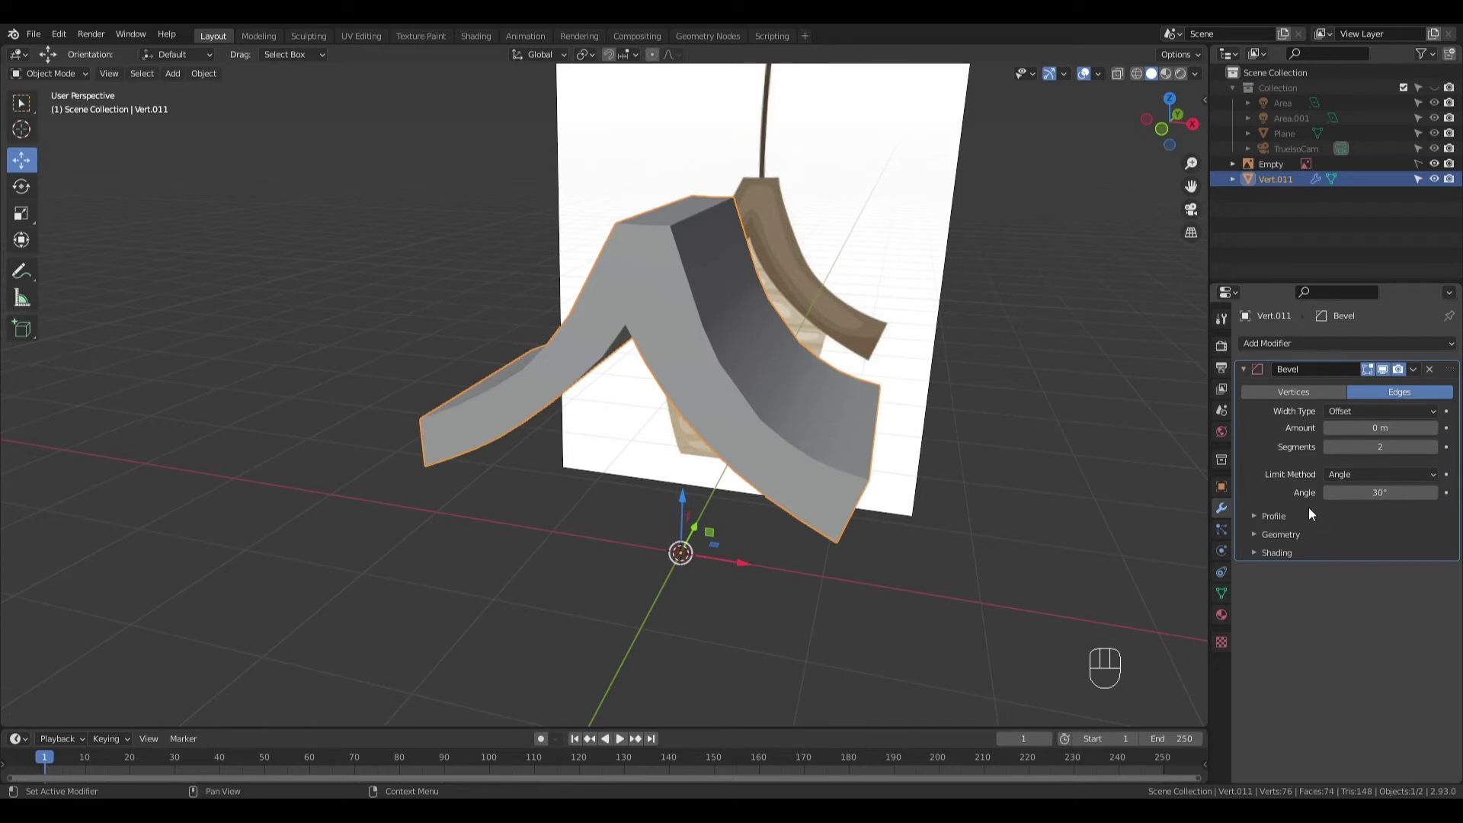
Set the bevel's outer miter to Arc, disable Clamp Overlap and raise the bevel amount to 0.037 m
{"action": "left_click", "coordinate": [1257, 518]}
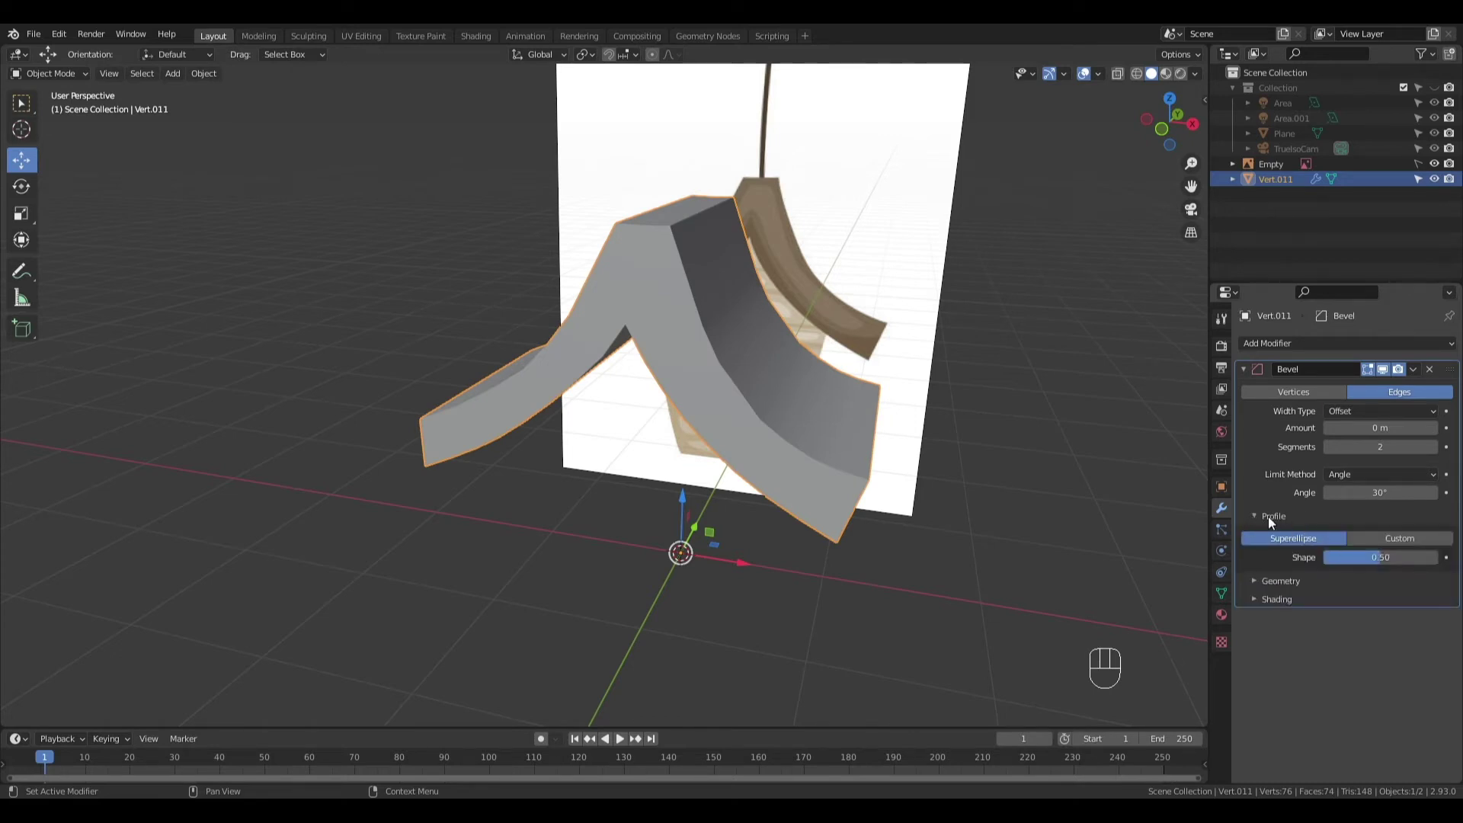
{"action": "left_click", "coordinate": [1270, 518]}
{"action": "left_click", "coordinate": [1257, 536]}
{"action": "left_click", "coordinate": [1359, 560]}
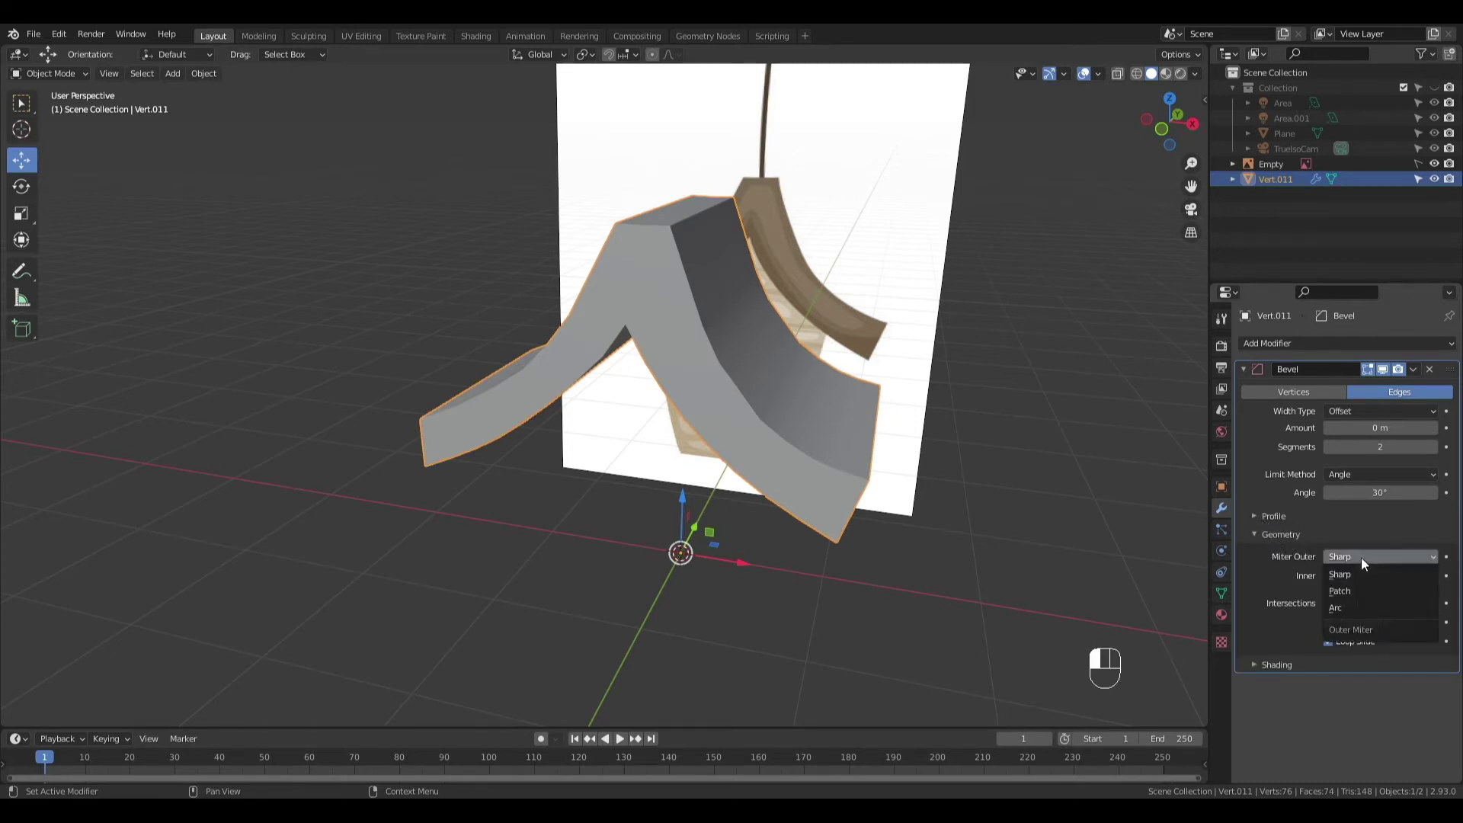
{"action": "left_click", "coordinate": [1347, 608]}
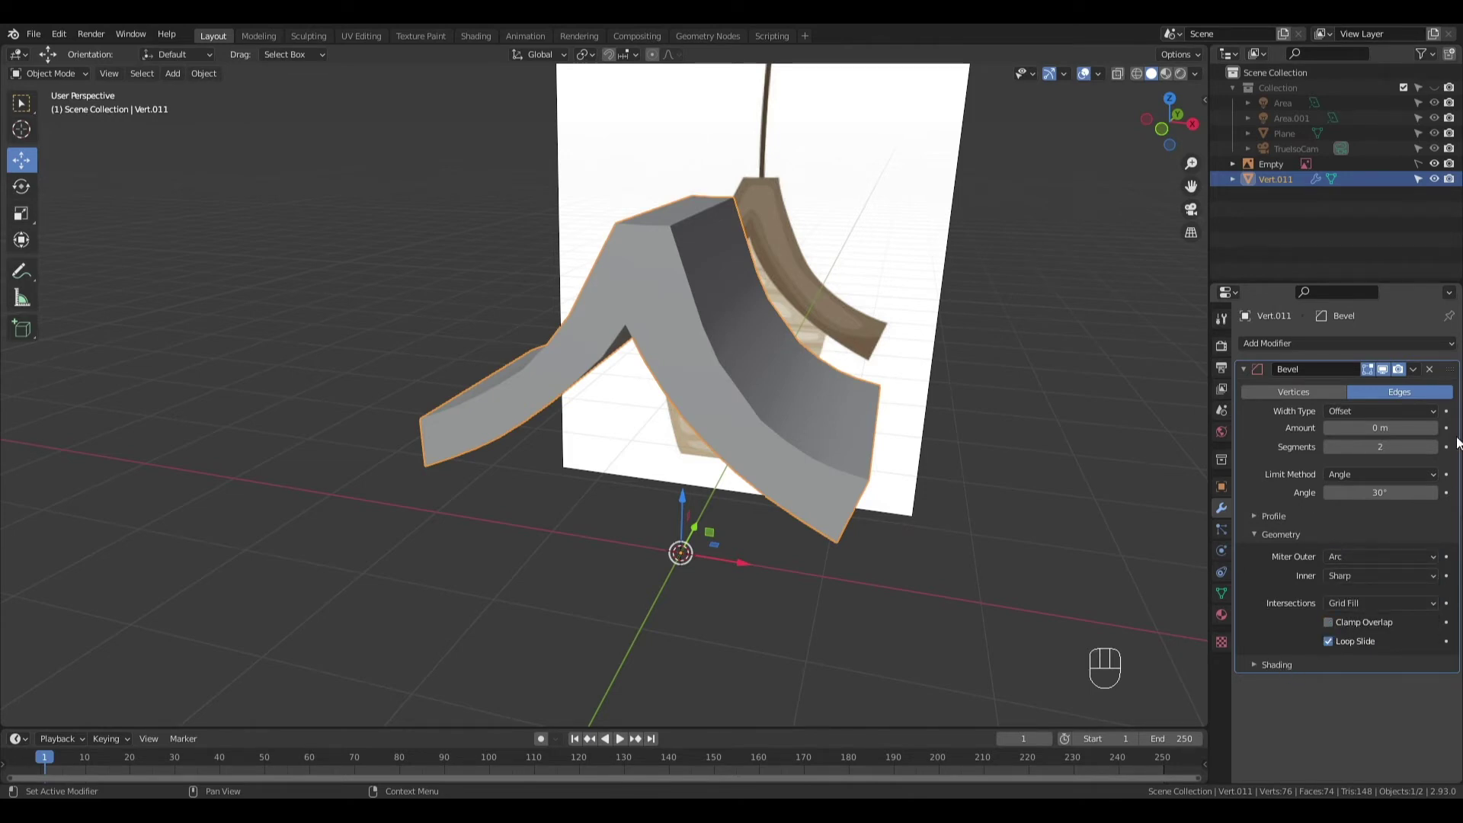
{"action": "left_click_drag", "start_coordinate": [1372, 428], "coordinate": [1404, 429], "text": "shift"}
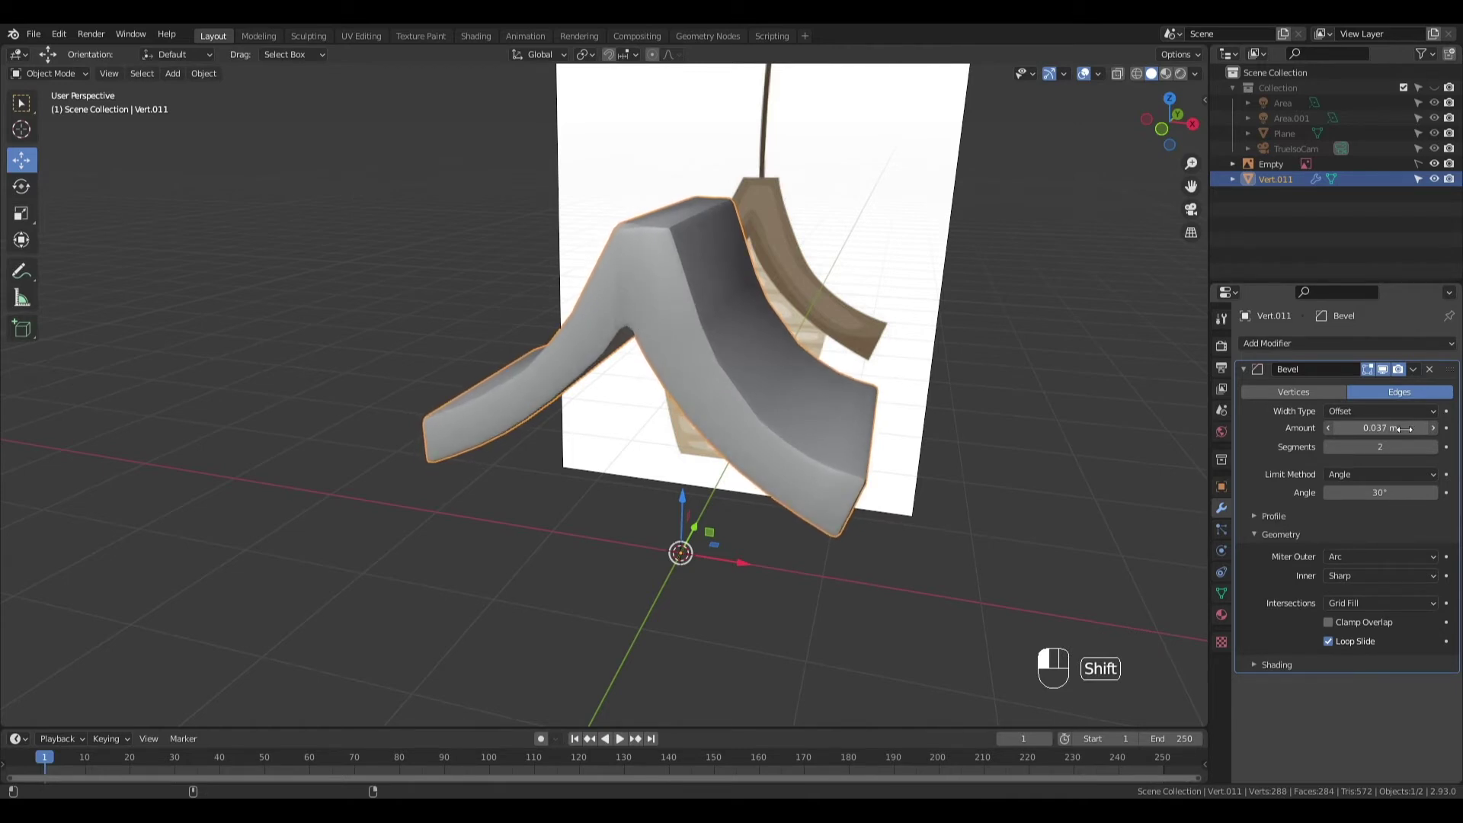
{"action": "left_click_drag", "start_coordinate": [1404, 429], "coordinate": [1395, 431], "text": "shift"}
Enable Harden Normals in the Bevel modifier's shading options
{"action": "middle_click_drag", "start_coordinate": [934, 336], "coordinate": [898, 405], "text": "ctrl"}
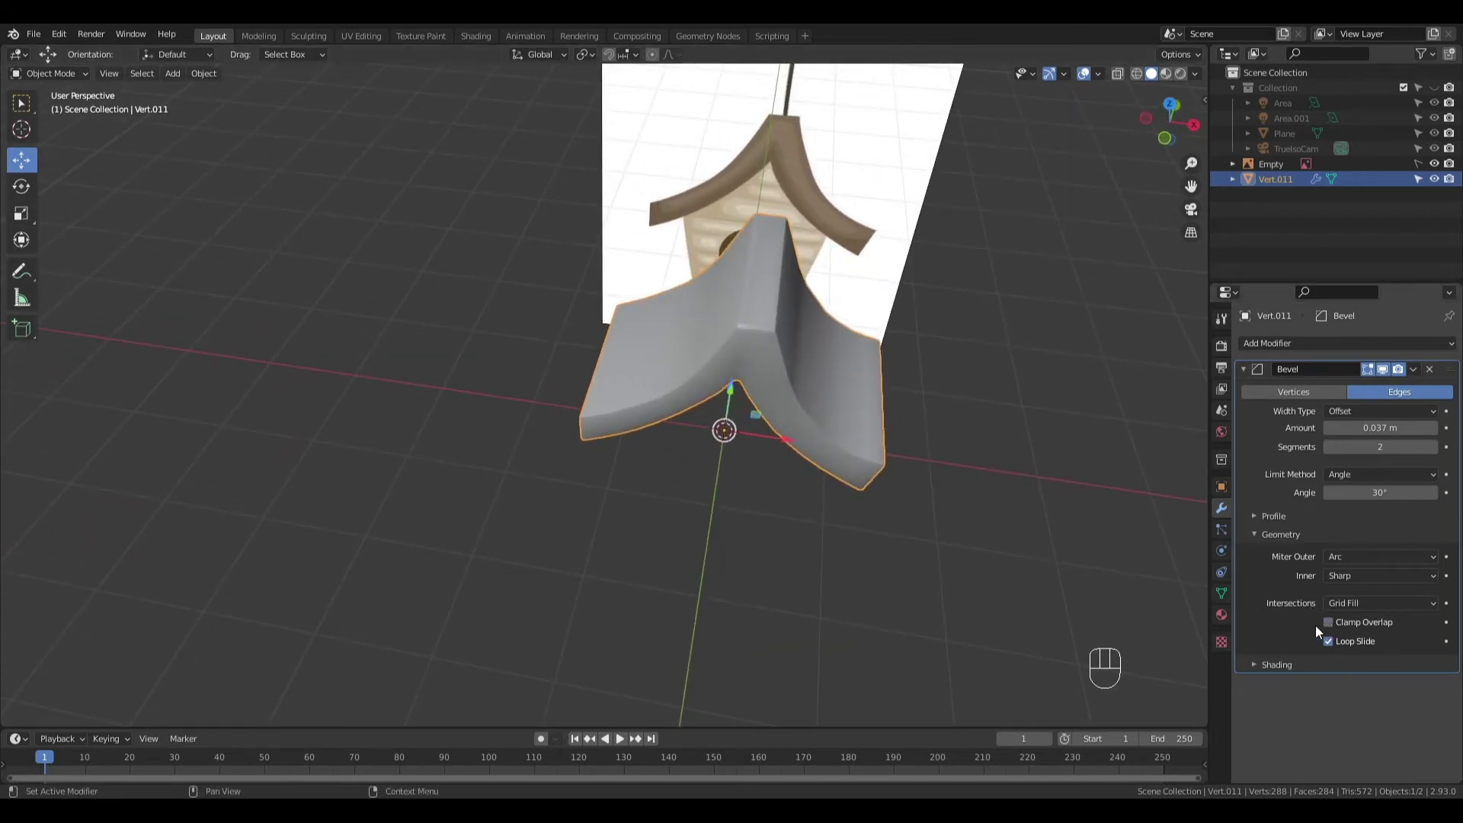
{"action": "left_click", "coordinate": [1269, 664]}
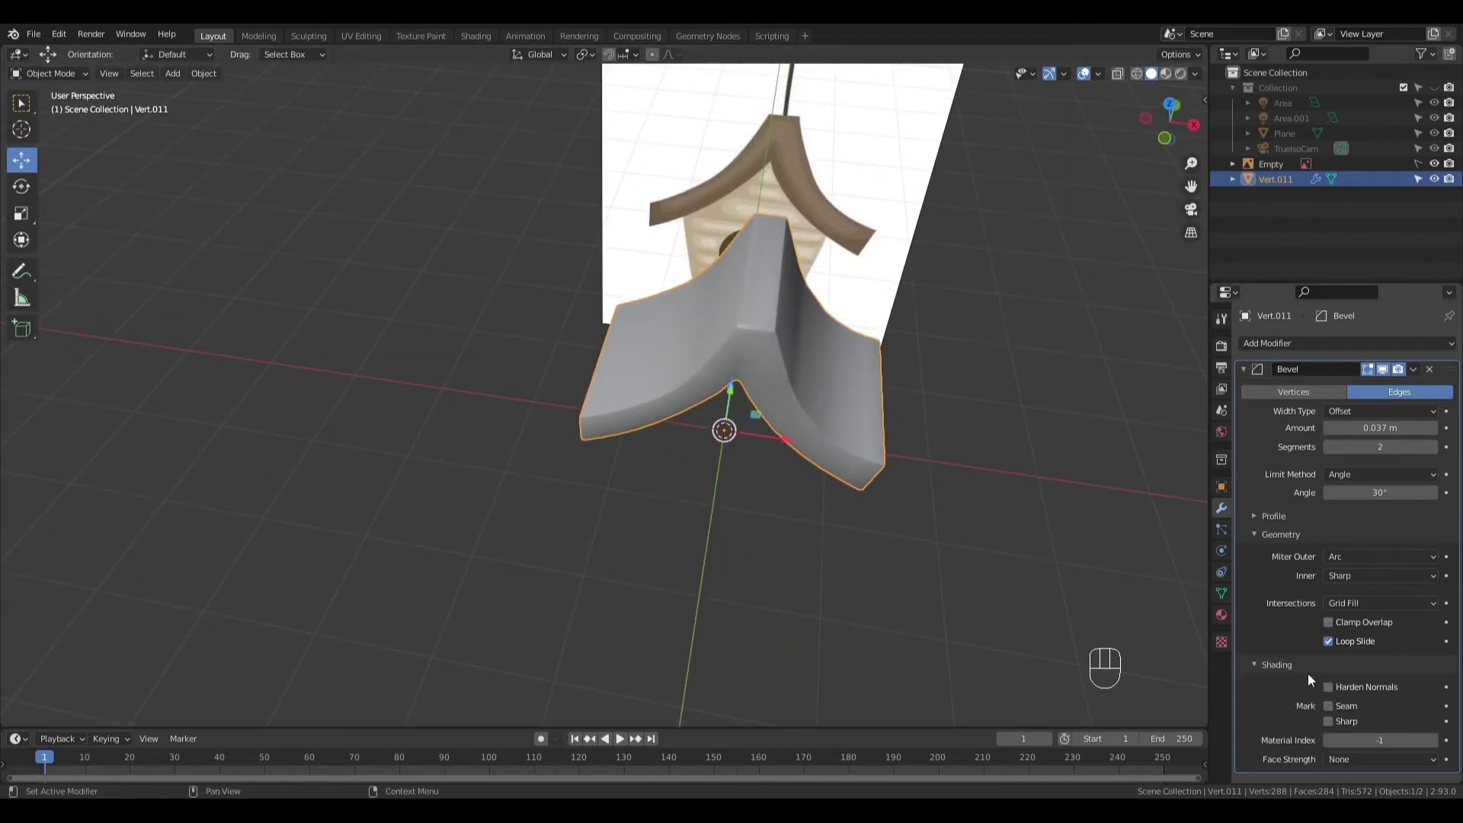
{"action": "left_click", "coordinate": [1333, 687]}
{"action": "mouse_move", "coordinate": [1153, 527]}
{"action": "middle_mouse_down"}
{"action": "mouse_move", "coordinate": [843, 288]}
{"action": "mouse_move", "coordinate": [830, 304]}
{"action": "middle_mouse_up"}
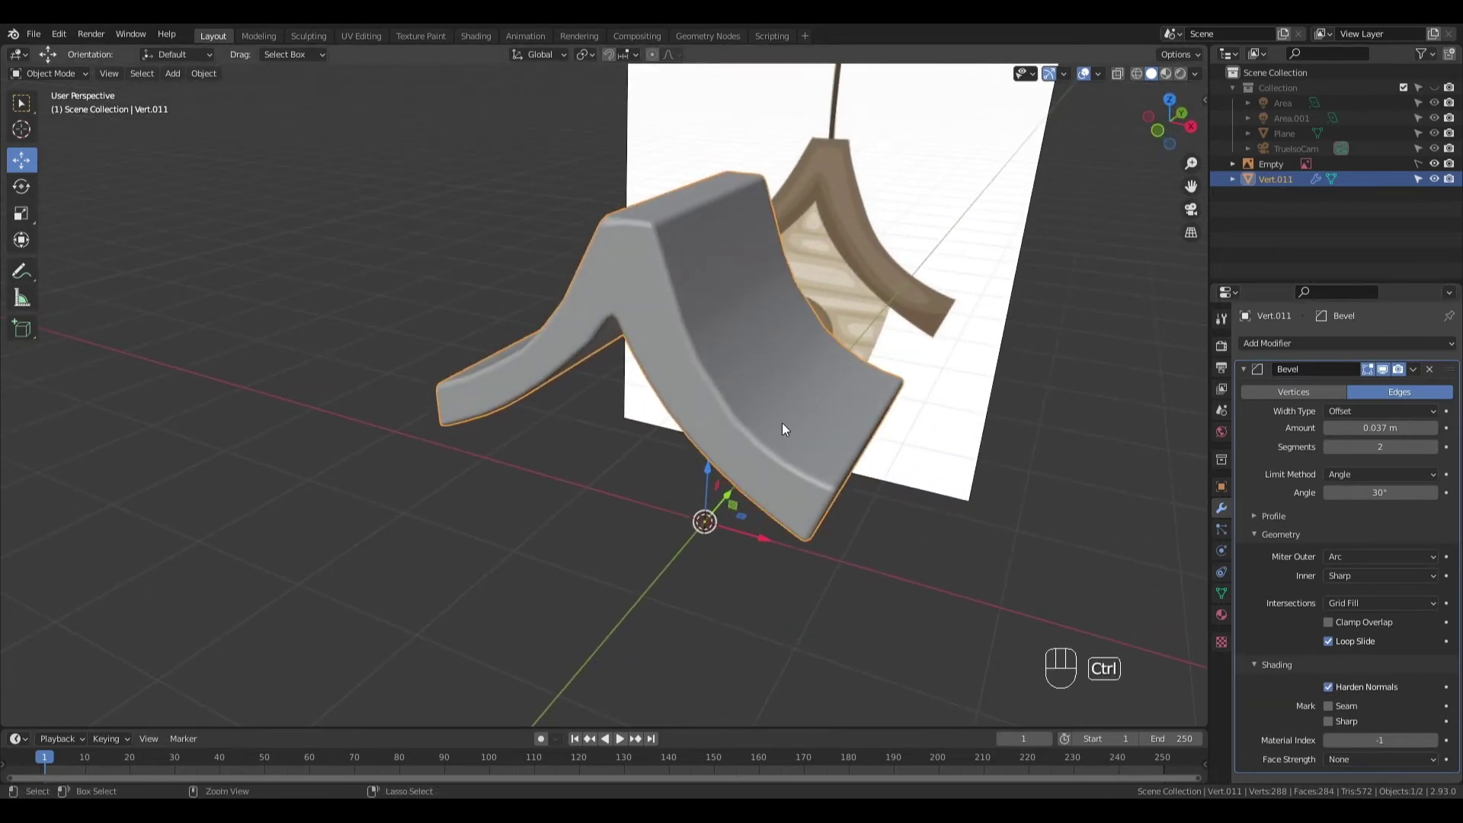
Add a level 2 Subdivision modifier to the roof and disable Harden Normals on the bevel
{"action": "key", "text": "ctrl+2"}
{"action": "middle_click_drag", "start_coordinate": [796, 397], "coordinate": [849, 363]}
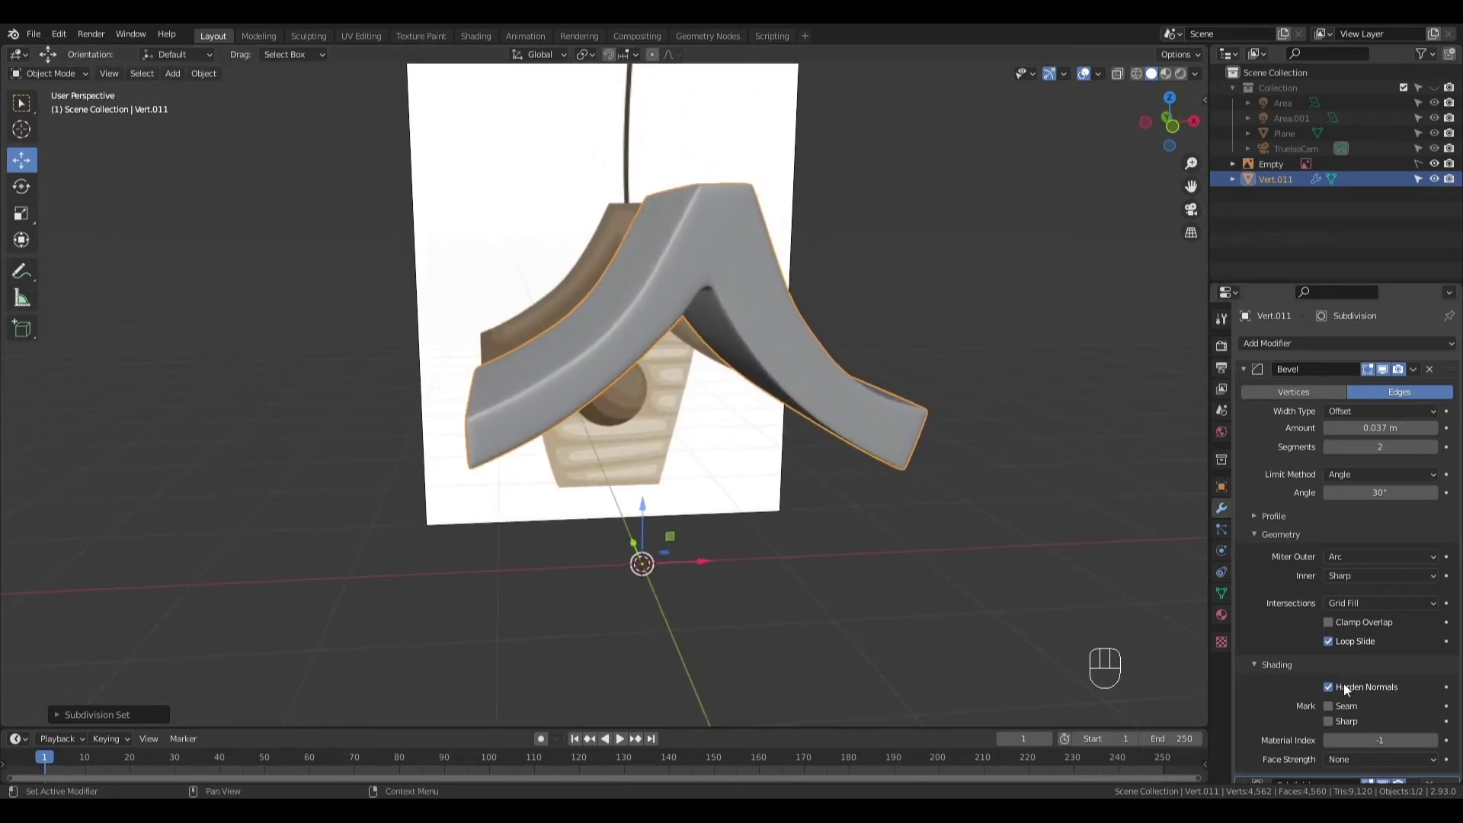
{"action": "middle_click_drag", "start_coordinate": [857, 465], "coordinate": [789, 384]}
Add a lengthwise loop cut around the roof's front and end faces, slid close to the lower edge, and inspect the underside
{"action": "key", "text": "Tab"}
{"action": "key", "text": "ctrl+r"}
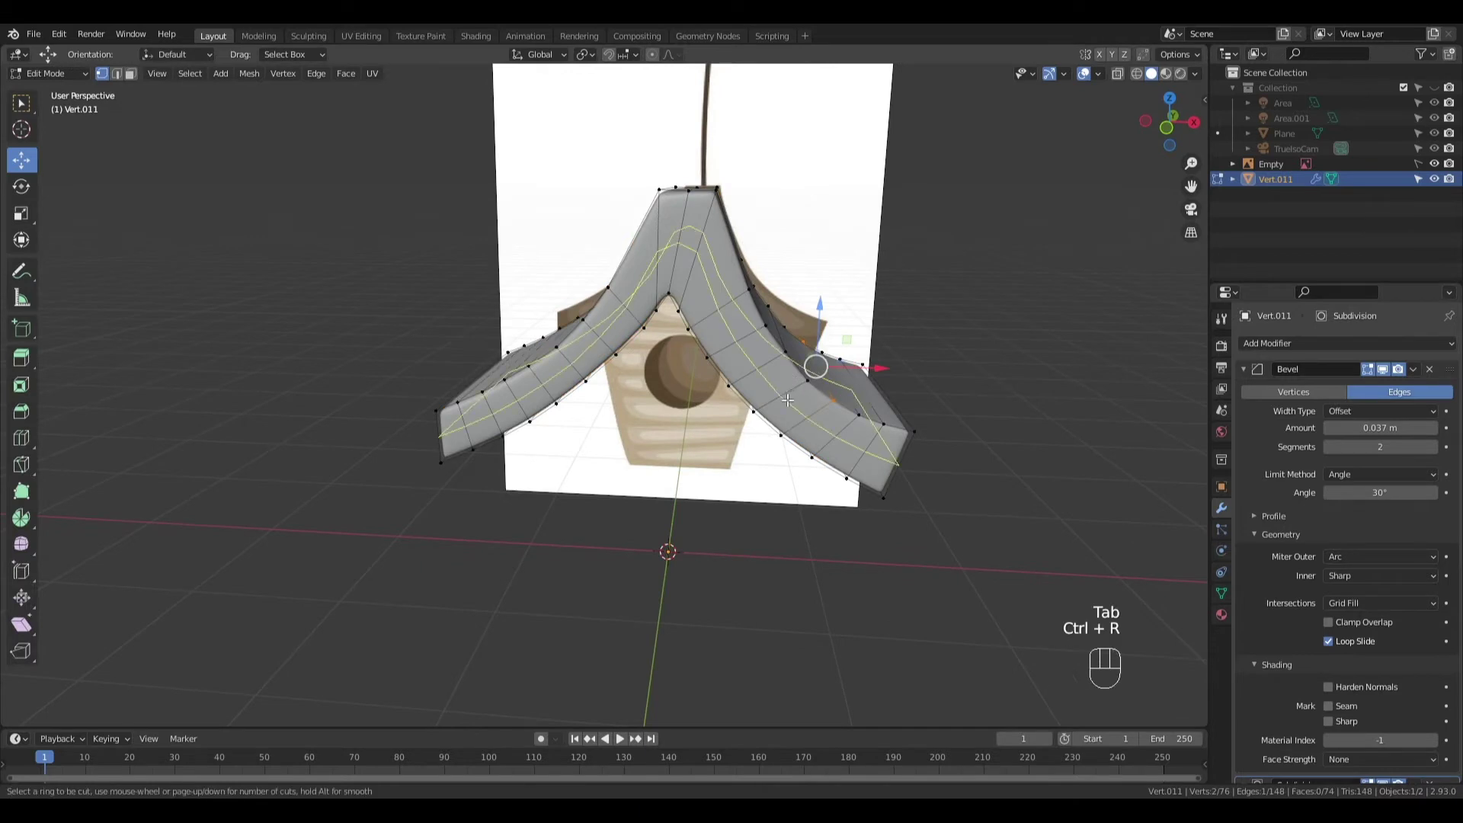
{"action": "left_click", "coordinate": [787, 402]}
{"action": "left_click_drag", "start_coordinate": [789, 425], "coordinate": [786, 443]}
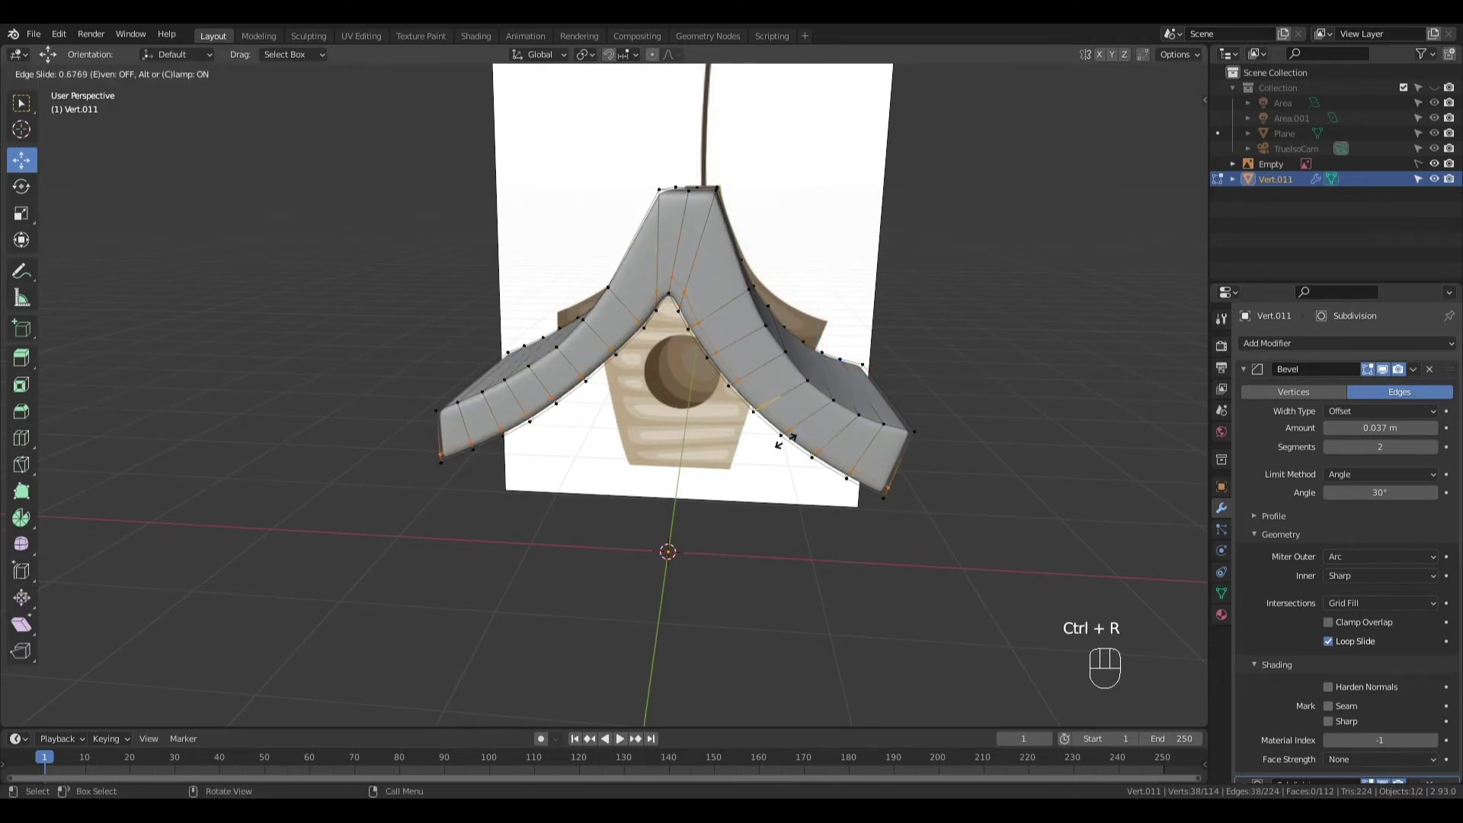
{"action": "left_click", "coordinate": [785, 441]}
{"action": "key", "text": "Tab"}
{"action": "mouse_move", "coordinate": [785, 441]}
{"action": "middle_mouse_down"}
{"action": "mouse_move", "coordinate": [856, 301]}
{"action": "mouse_move", "coordinate": [716, 268]}
{"action": "mouse_move", "coordinate": [568, 296]}
{"action": "mouse_move", "coordinate": [621, 327]}
{"action": "mouse_move", "coordinate": [841, 326]}
{"action": "mouse_move", "coordinate": [849, 346]}
{"action": "mouse_move", "coordinate": [834, 288]}
{"action": "mouse_move", "coordinate": [847, 338]}
{"action": "mouse_move", "coordinate": [623, 337]}
{"action": "middle_mouse_up"}
Duplicate the roof's inner underside faces on both slopes, leaving out the overhanging ends, and separate the copy into its own object
{"action": "key", "text": "Tab"}
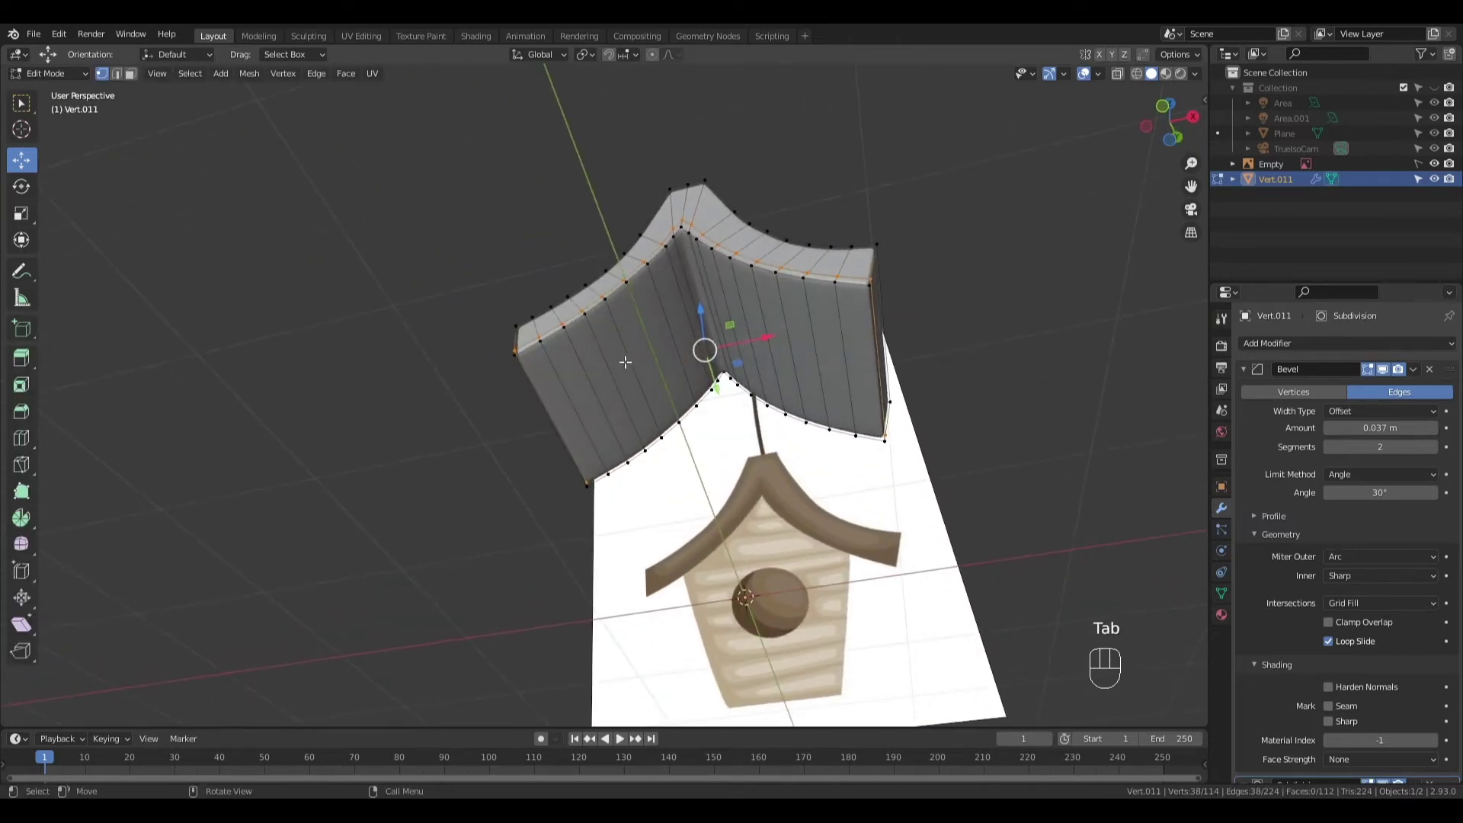
{"action": "key", "text": "KP_1"}
{"action": "middle_click_drag", "start_coordinate": [679, 361], "coordinate": [631, 318]}
{"action": "key", "text": "3"}
{"action": "left_click", "coordinate": [607, 367]}
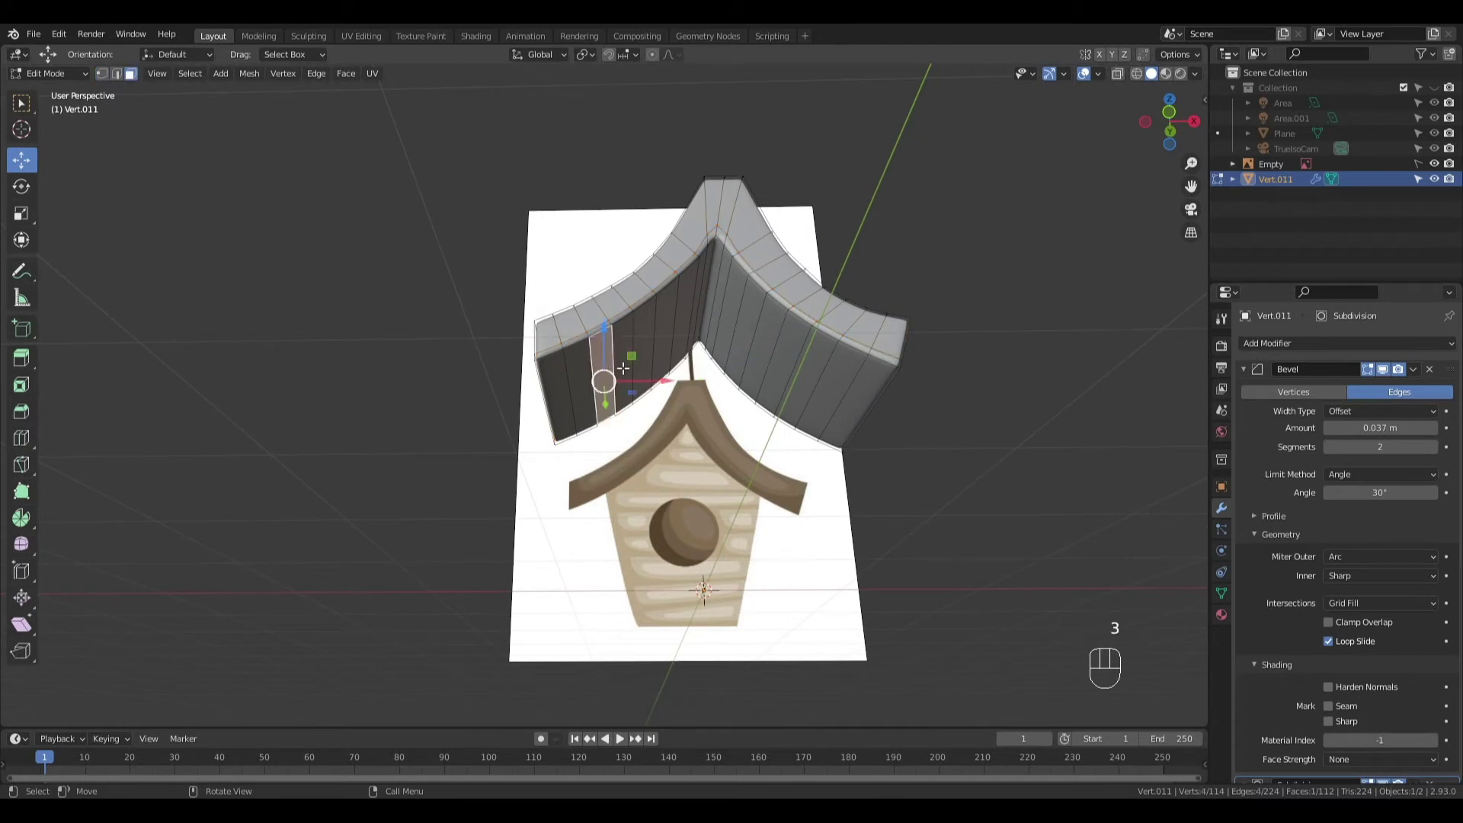
{"action": "left_click", "coordinate": [816, 354], "text": "ctrl"}
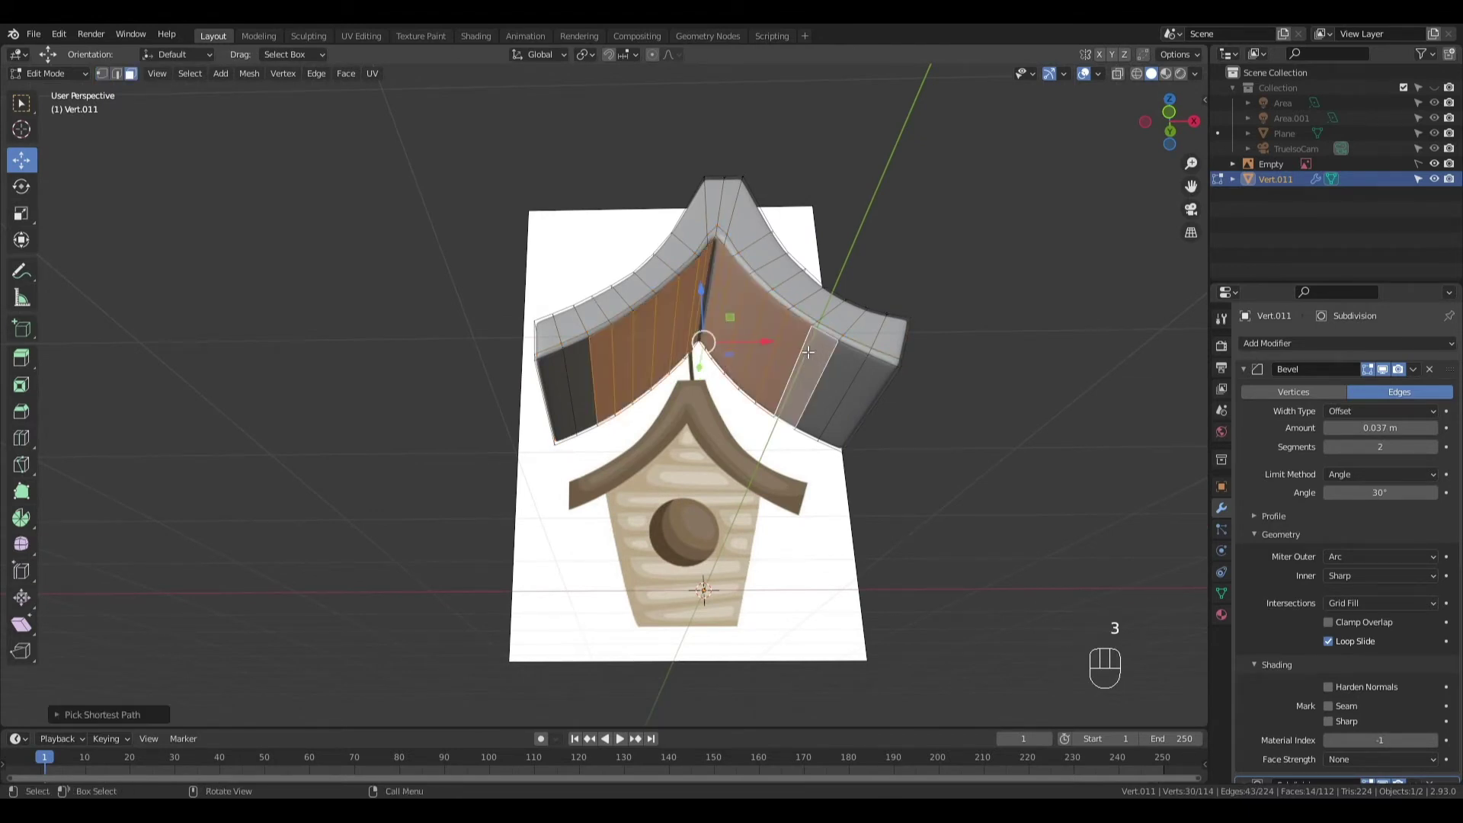
{"action": "middle_click_drag", "start_coordinate": [807, 352], "coordinate": [778, 327]}
{"action": "key", "text": "shift+d"}
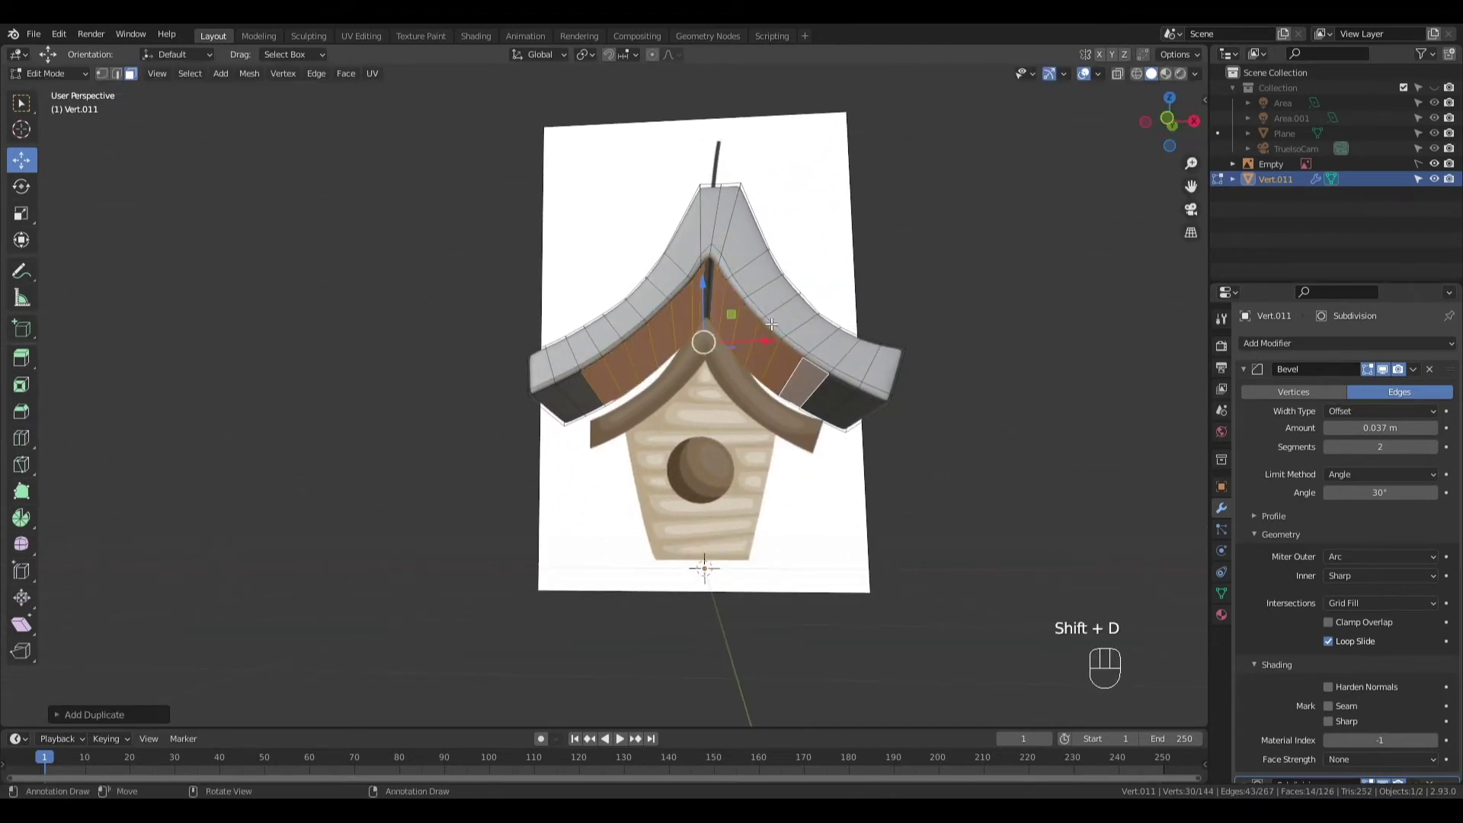
{"action": "right_click", "coordinate": [786, 360]}
{"action": "key", "text": "p"}
{"action": "left_click", "coordinate": [780, 361]}
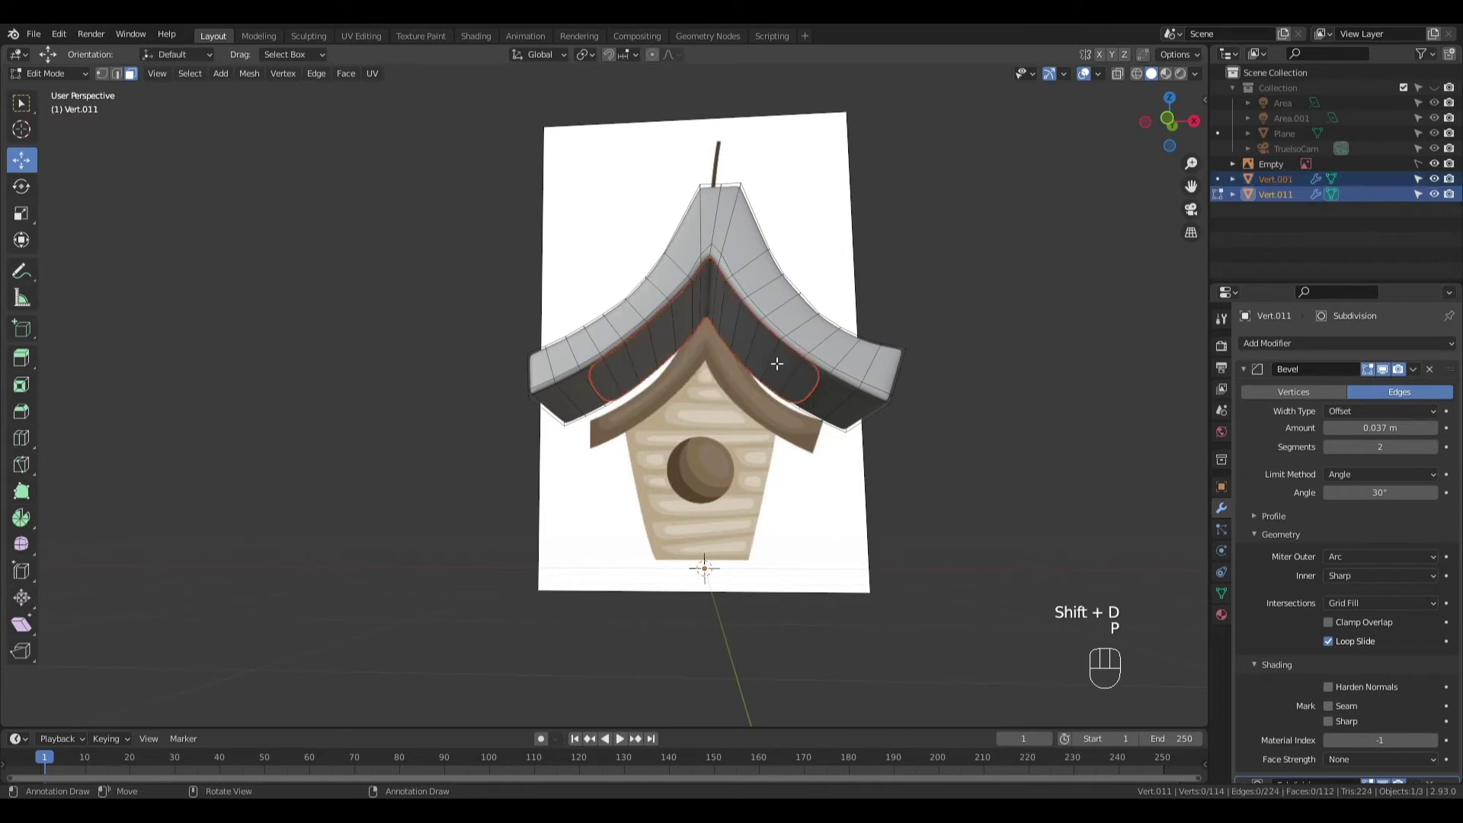
Select the separated underside strip in Object Mode and remove its Subdivision modifier
{"action": "key", "text": "Tab"}
{"action": "left_click", "coordinate": [780, 369]}
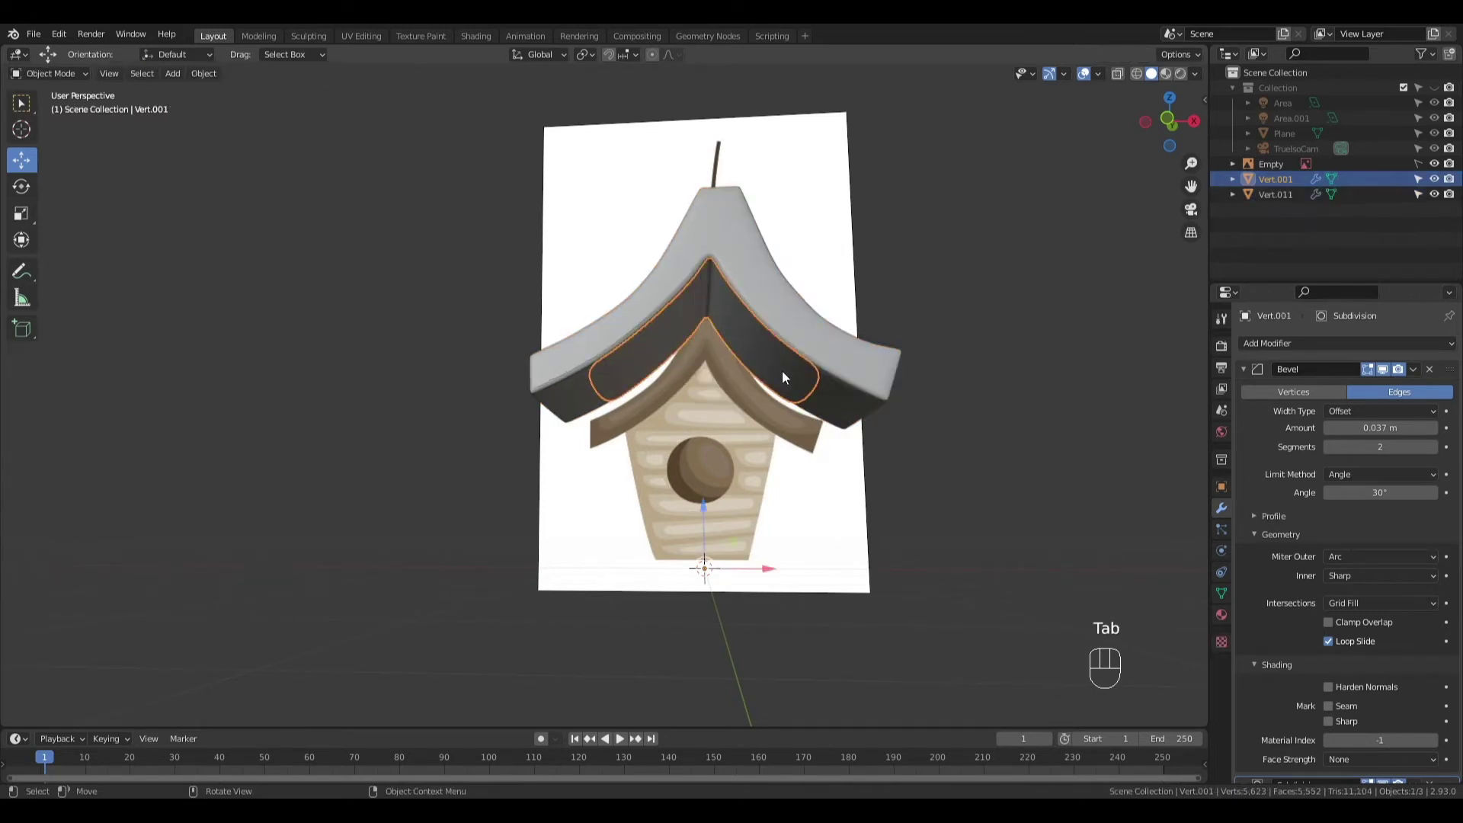
{"action": "key", "text": "Tab"}
{"action": "key", "text": "Tab"}
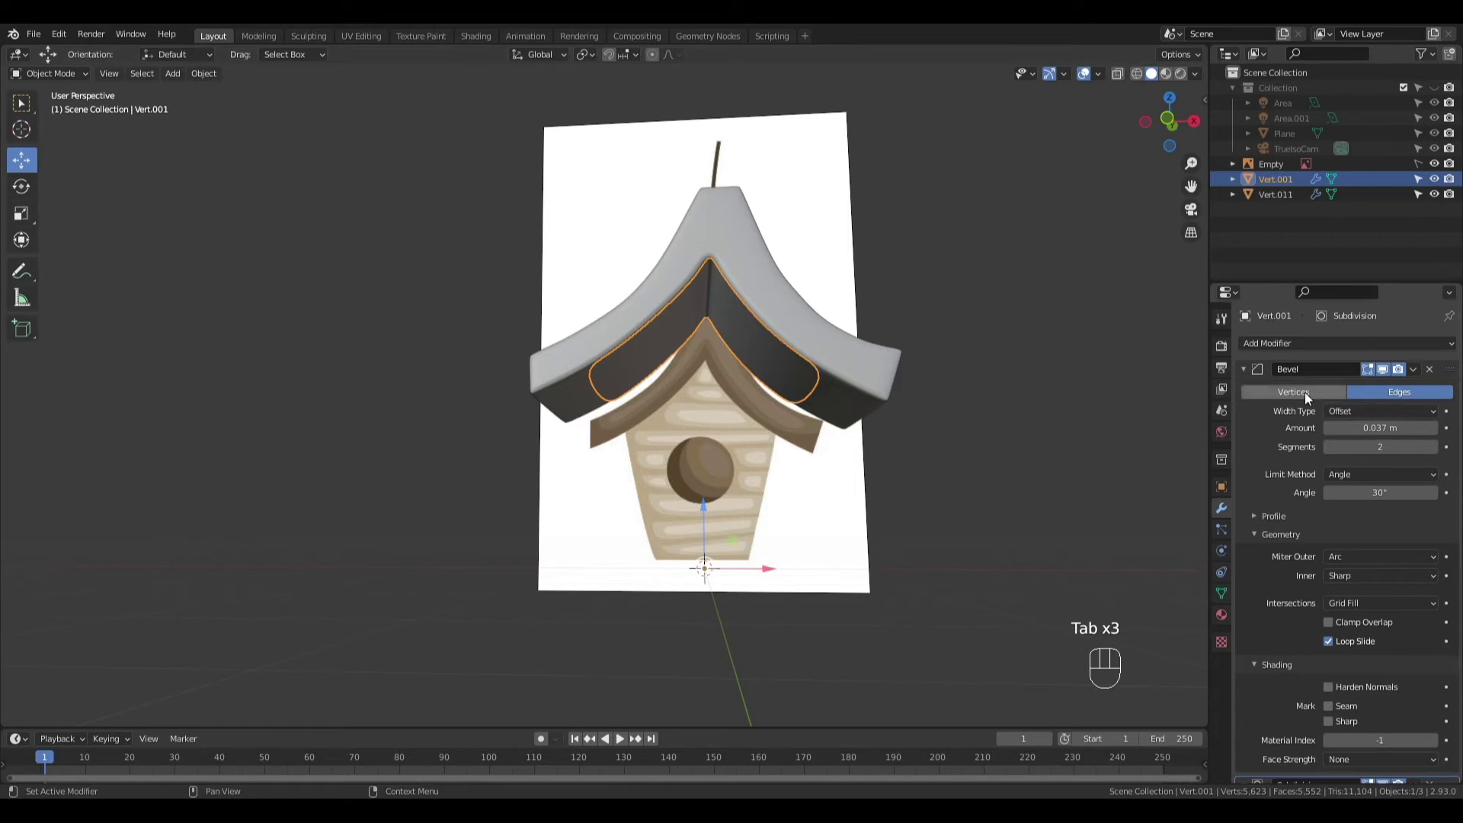
{"action": "left_click", "coordinate": [1243, 369]}
{"action": "left_click", "coordinate": [1243, 388]}
{"action": "left_click", "coordinate": [1430, 388]}
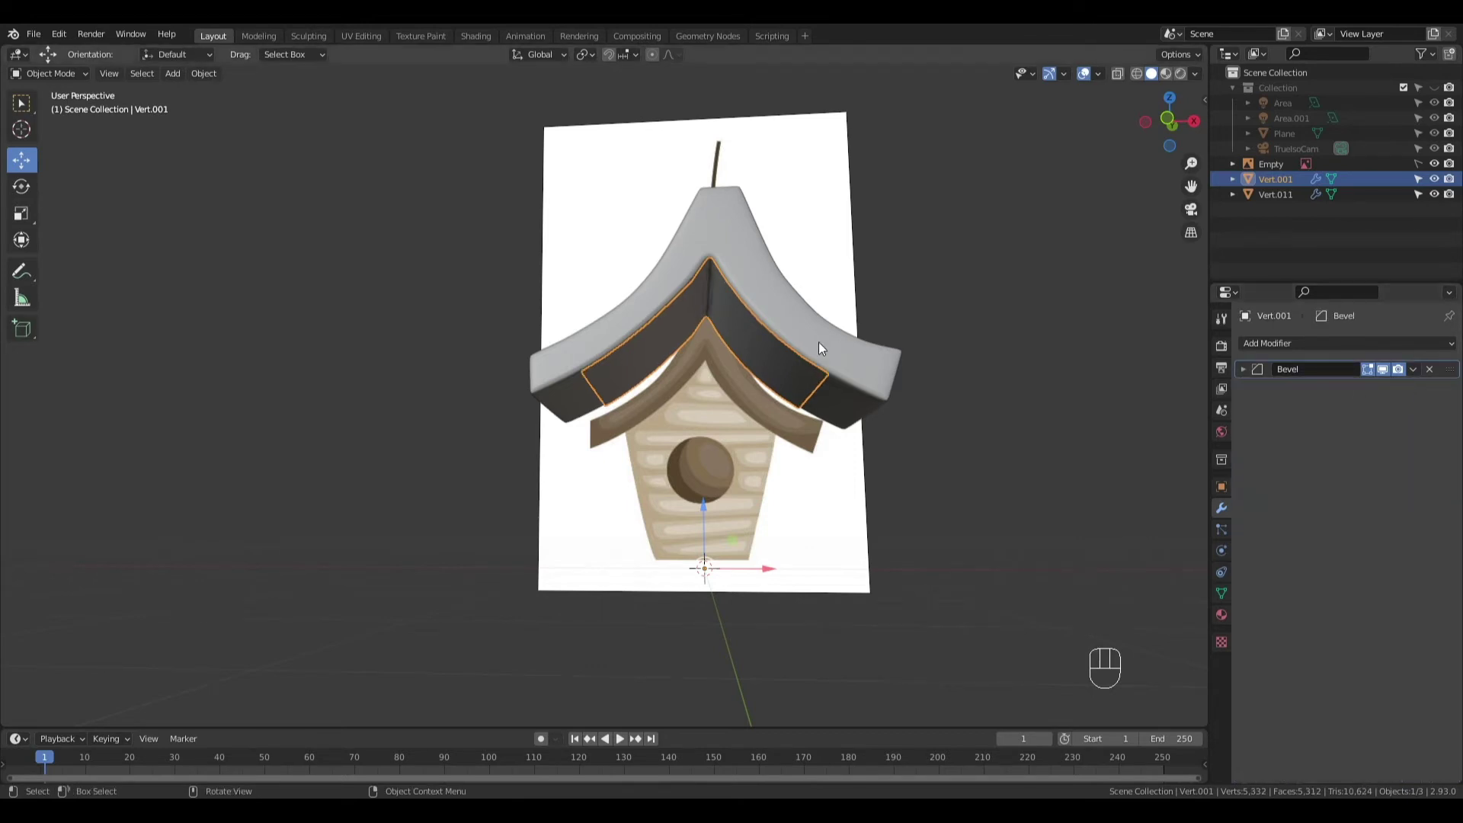
Extrude the strip's two outer end edges straight down along Z to about ground level to form the side walls
{"action": "key", "text": "Tab"}
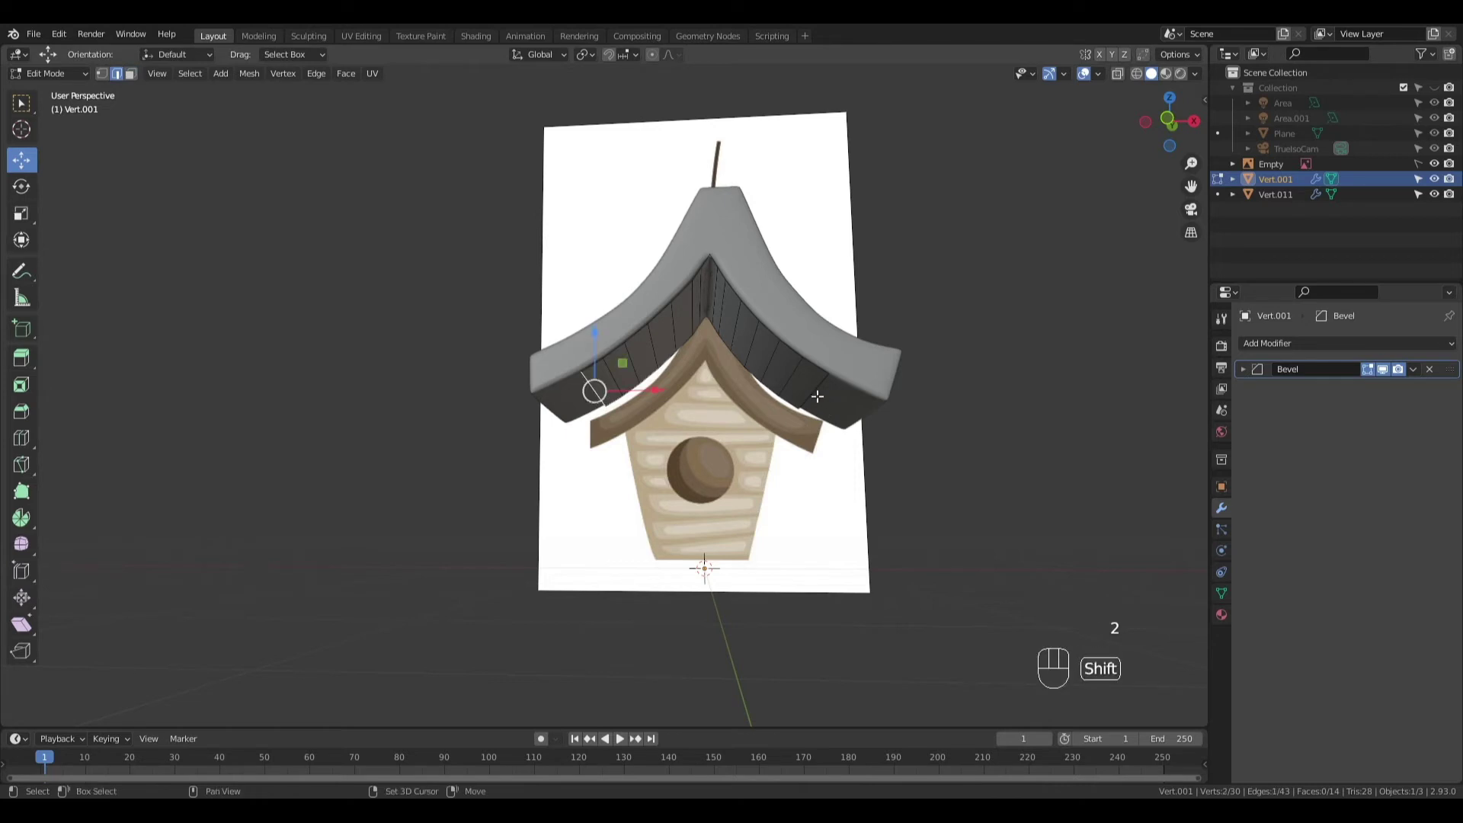
{"action": "middle_click_drag", "start_coordinate": [818, 345], "coordinate": [805, 391]}
{"action": "key", "text": "e"}
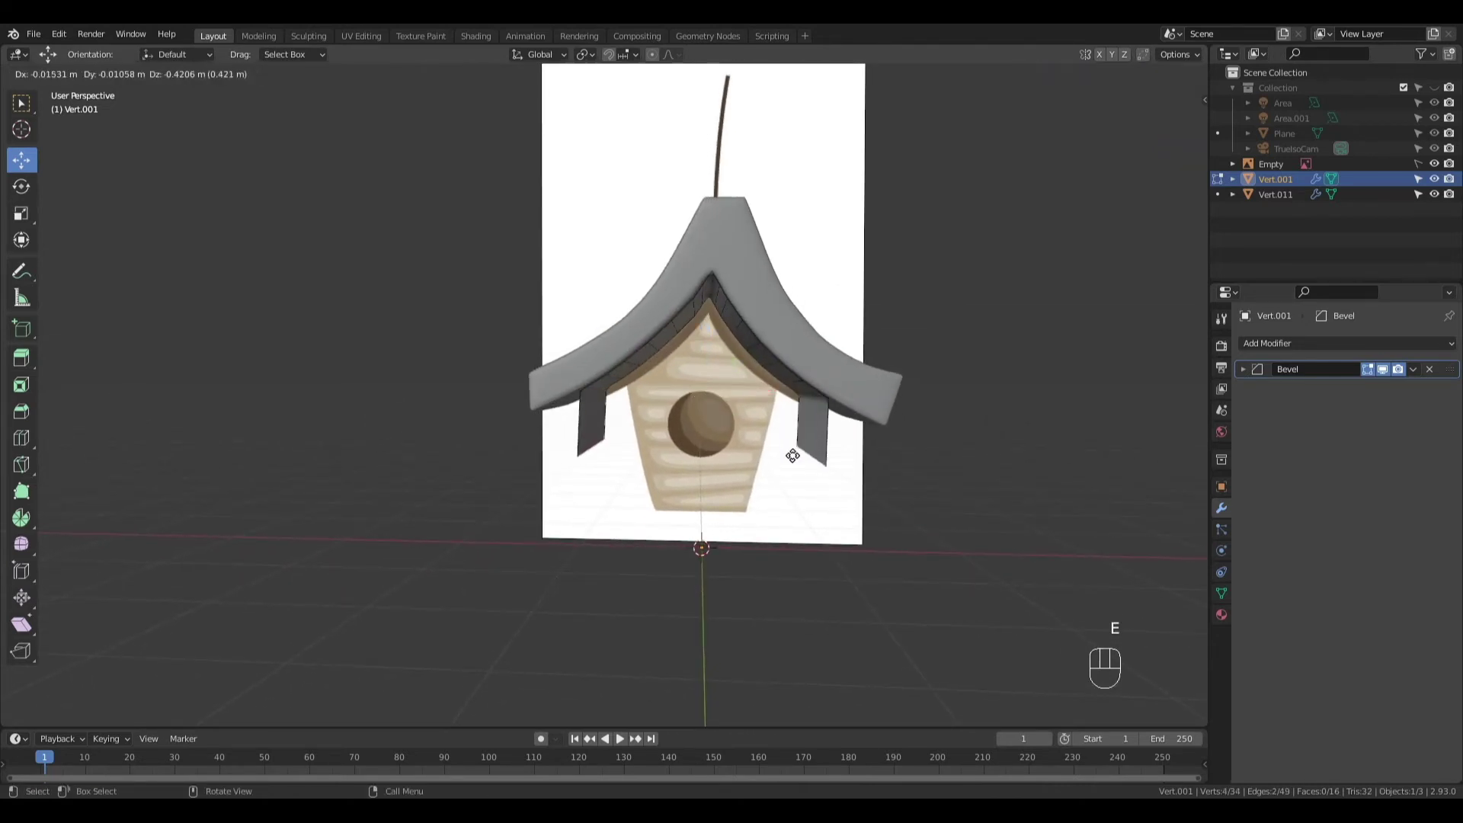
{"action": "key", "text": "z"}
{"action": "left_click", "coordinate": [789, 541]}
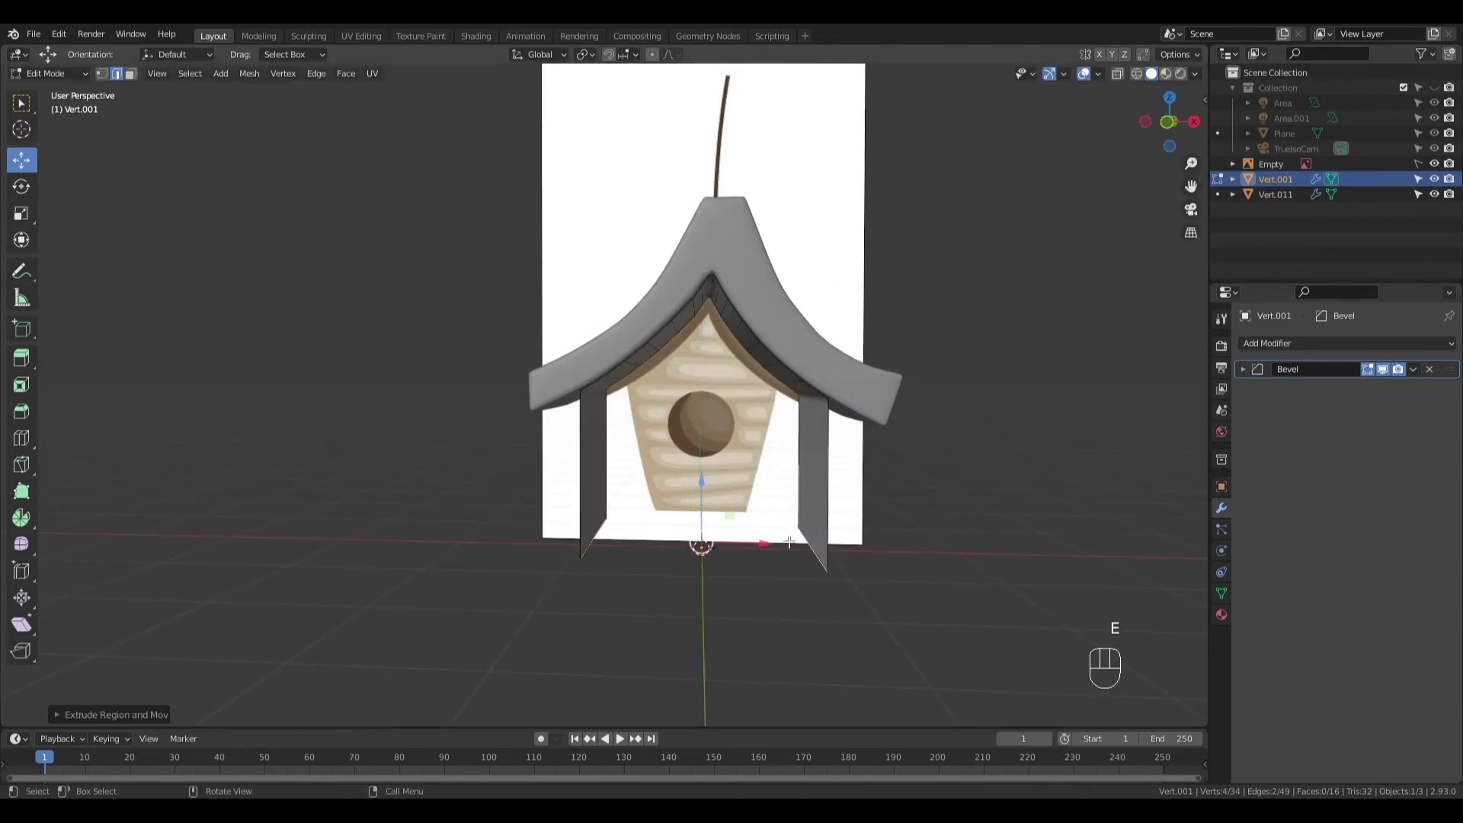
Bridge the two side walls' lower edges into a floor and move its corner vertices inward and down to match the reference's tapered base
{"action": "key", "text": "ctrl+e"}
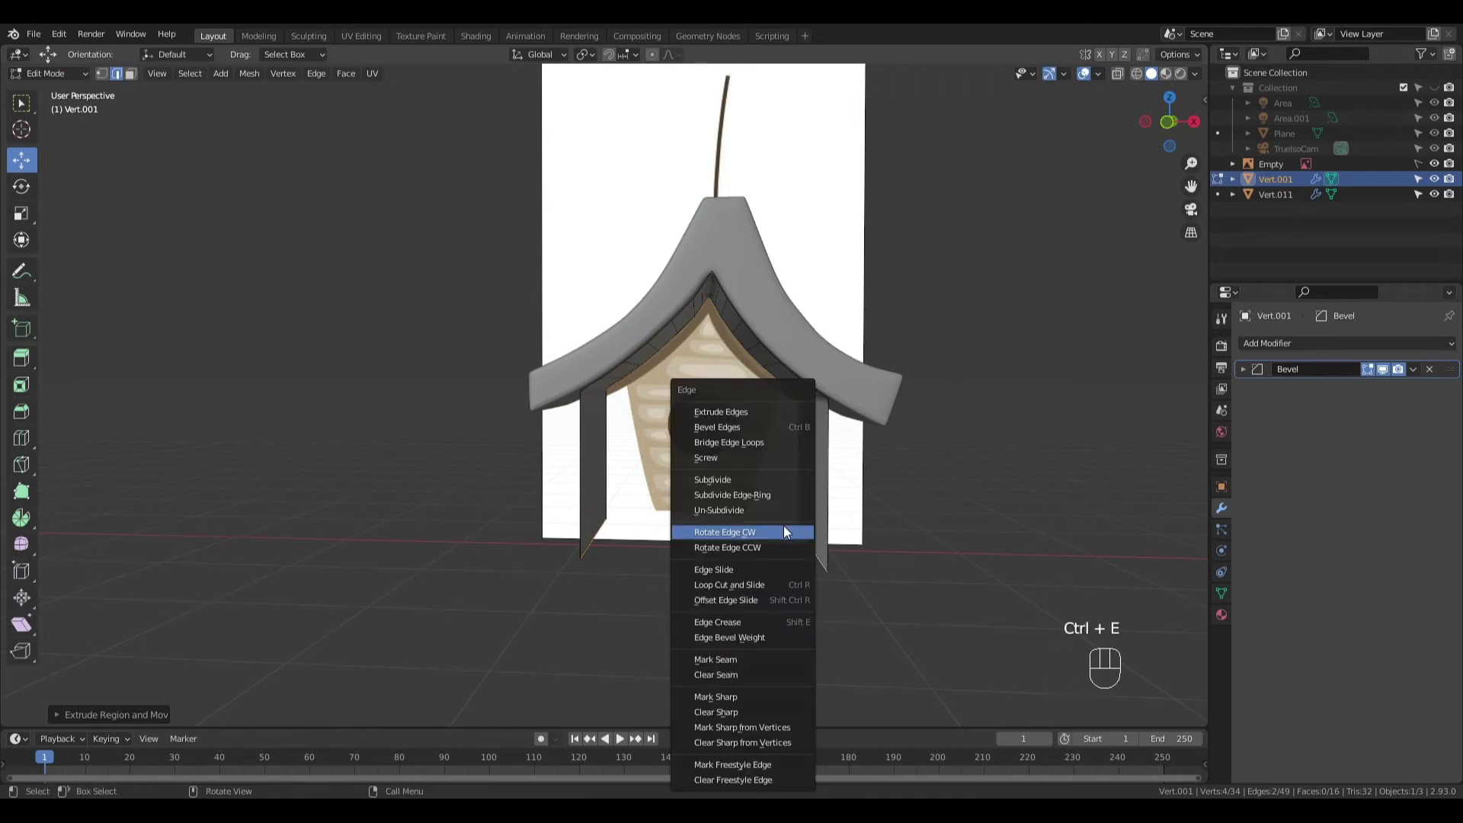
{"action": "left_click", "coordinate": [756, 441]}
{"action": "key", "text": "KP_1"}
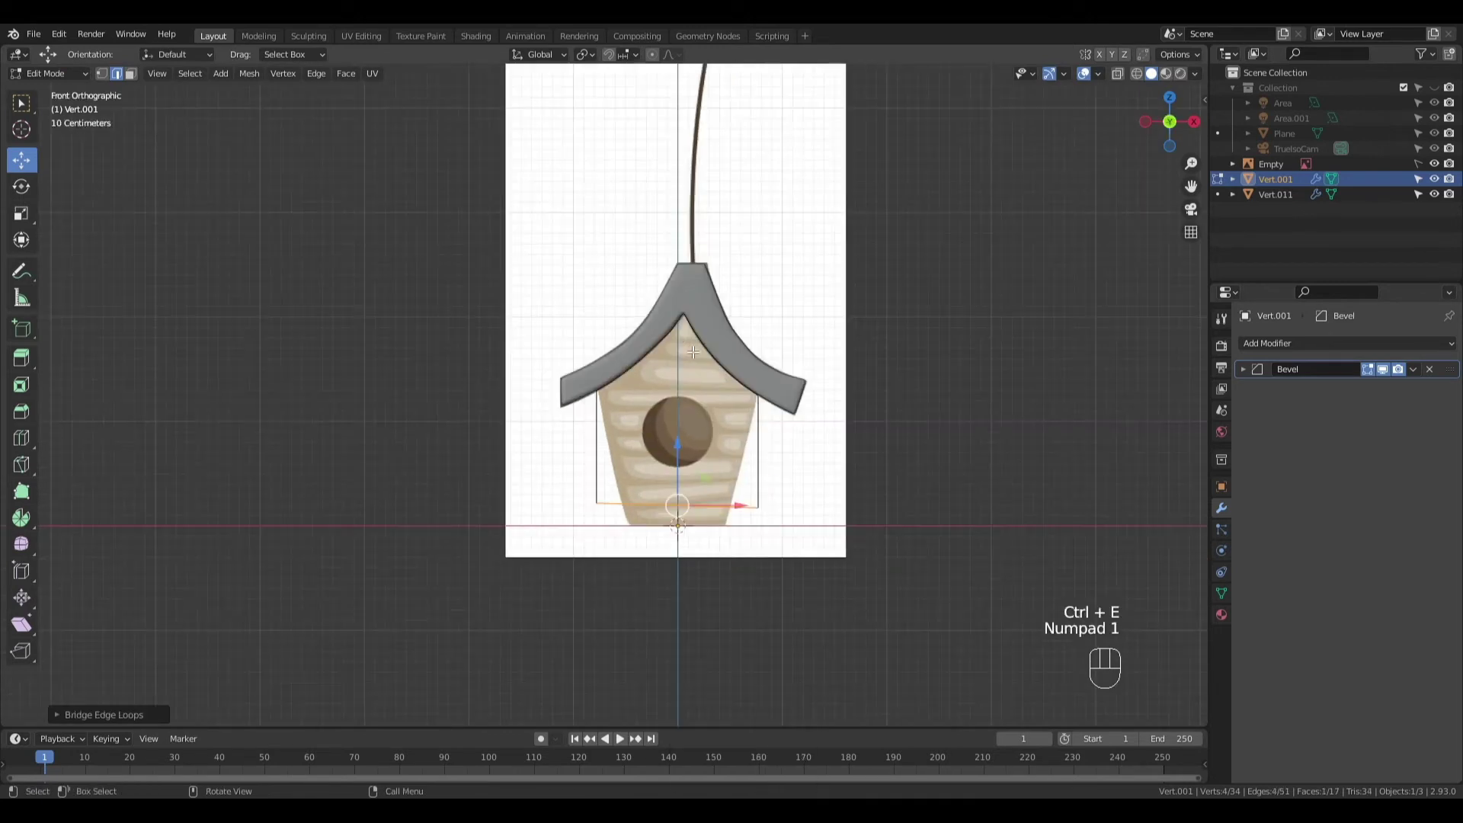
{"action": "key", "text": "alt+z"}
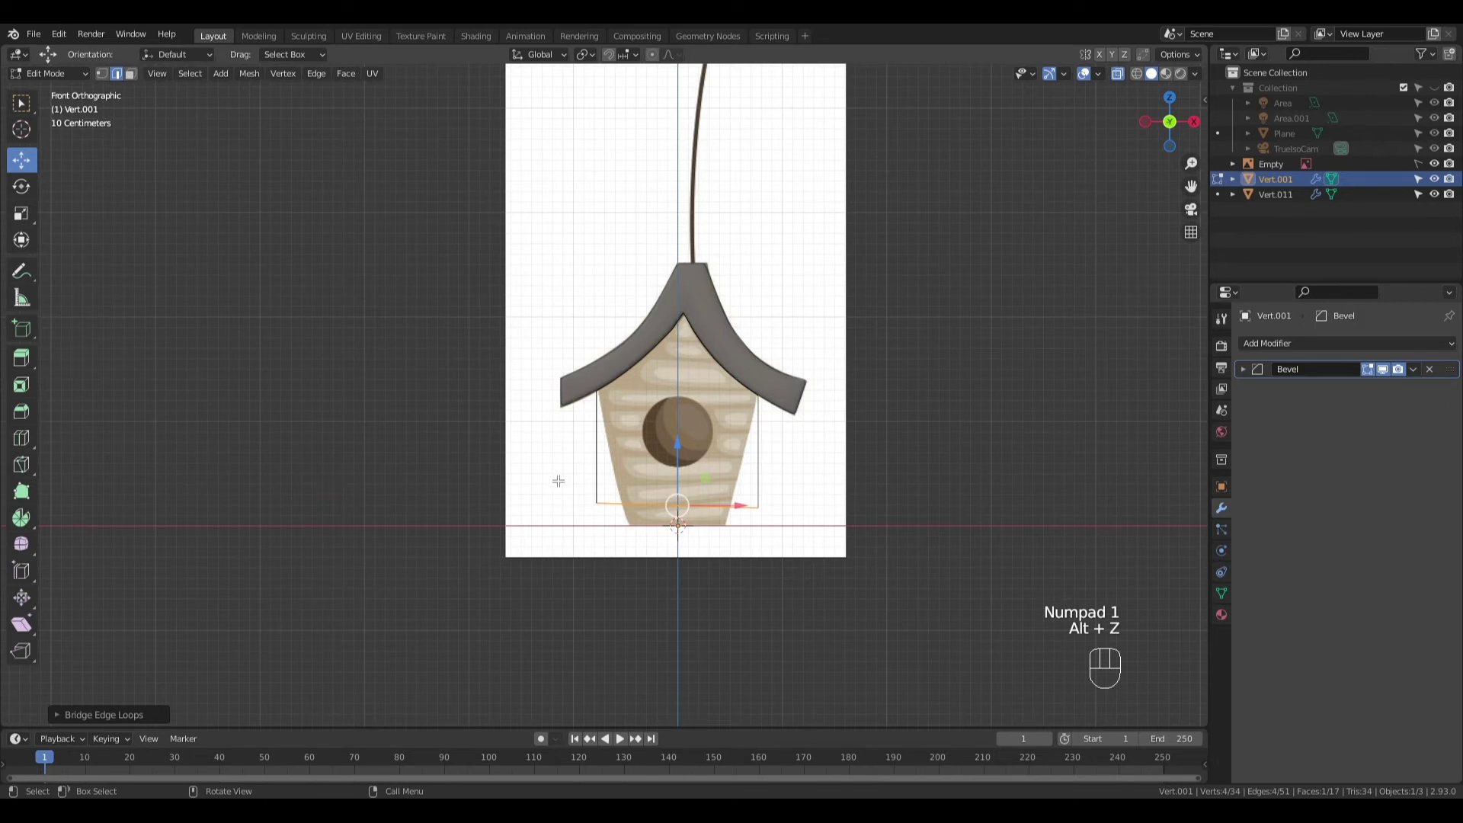
{"action": "key", "text": "1"}
{"action": "left_click_drag", "start_coordinate": [573, 497], "coordinate": [642, 539]}
{"action": "left_click_drag", "start_coordinate": [805, 536], "coordinate": [733, 536]}
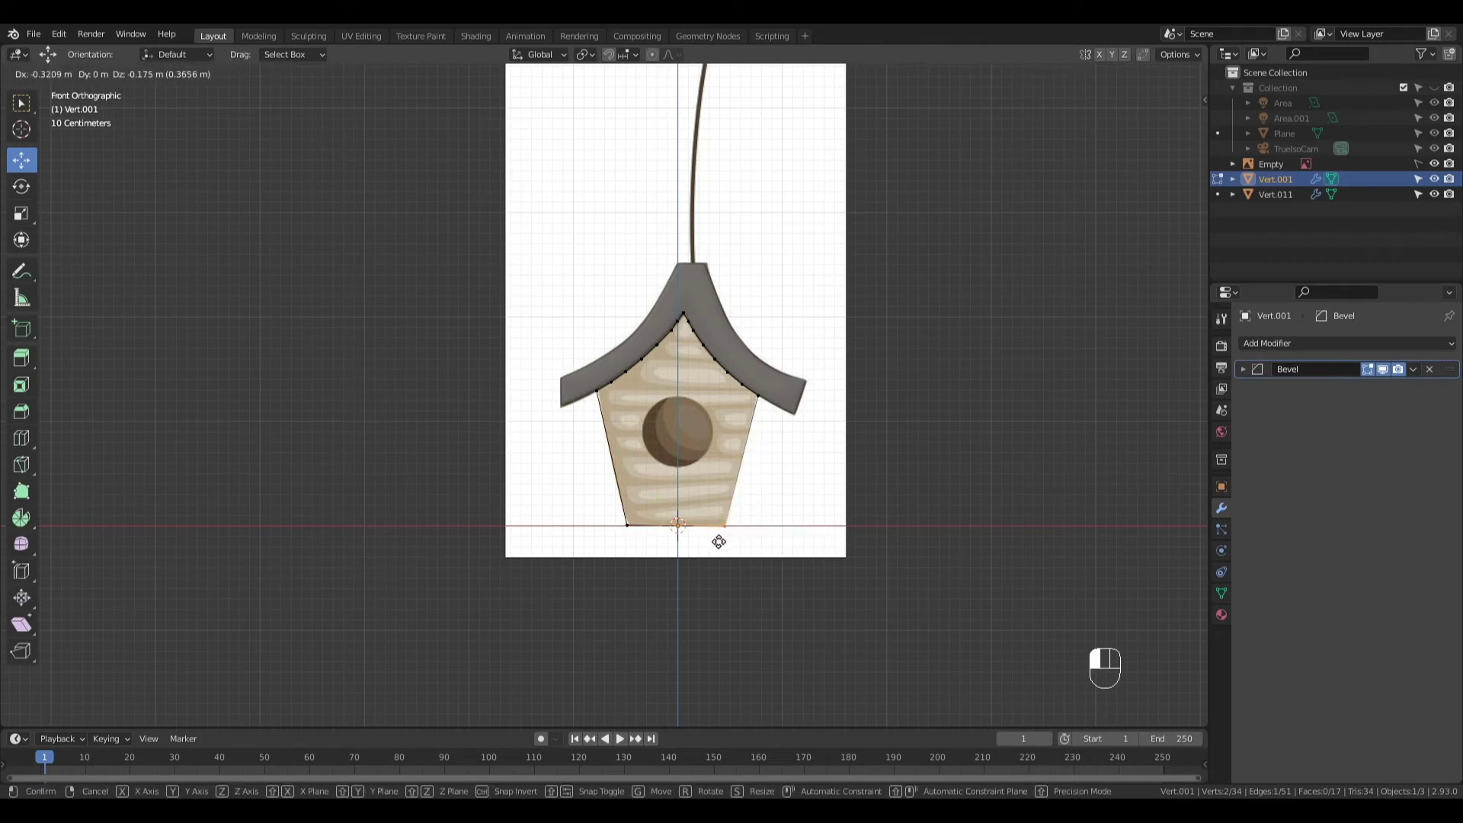
{"action": "left_click_drag", "start_coordinate": [718, 540], "coordinate": [611, 542], "text": "ctrl"}
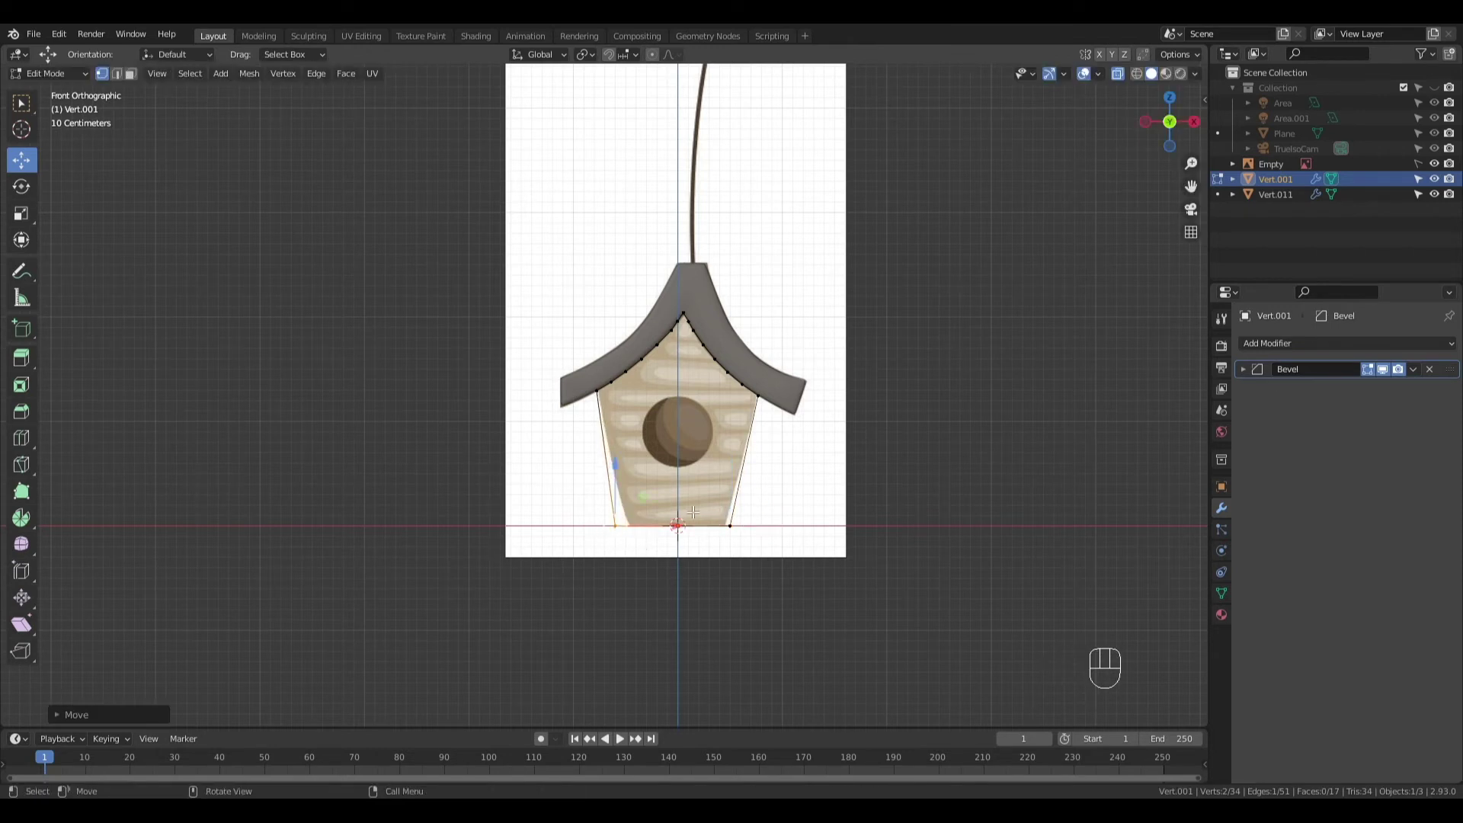
{"action": "mouse_move", "coordinate": [801, 542]}
{"action": "left_mouse_down"}
{"action": "mouse_move", "coordinate": [703, 492]}
{"action": "mouse_move", "coordinate": [777, 532]}
{"action": "left_mouse_up"}
{"action": "left_click_drag", "start_coordinate": [594, 534], "coordinate": [702, 528]}
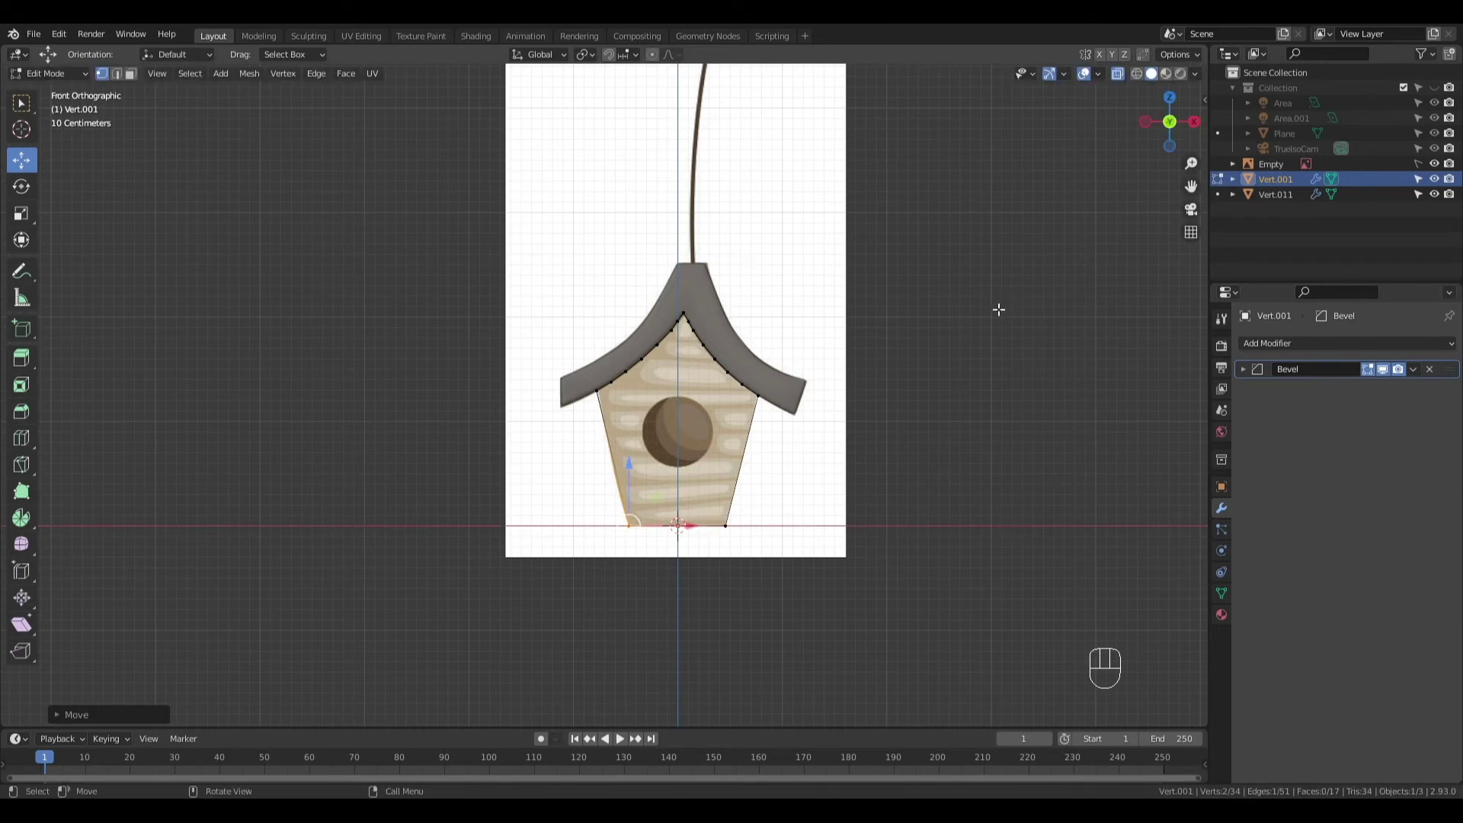
Fill the body's open front and back ends with single faces
{"action": "middle_click_drag", "start_coordinate": [812, 344], "coordinate": [840, 349]}
{"action": "left_click", "coordinate": [914, 383], "text": "alt"}
{"action": "middle_click_drag", "start_coordinate": [914, 384], "coordinate": [958, 477]}
{"action": "left_click", "coordinate": [958, 477], "text": "alt+shift"}
{"action": "middle_click_drag", "start_coordinate": [837, 414], "coordinate": [787, 382]}
{"action": "key", "text": "f"}
Delete the whole run of curved strip faces lying under the roof from the body mesh
{"action": "key", "text": "3"}
{"action": "left_click", "coordinate": [771, 378]}
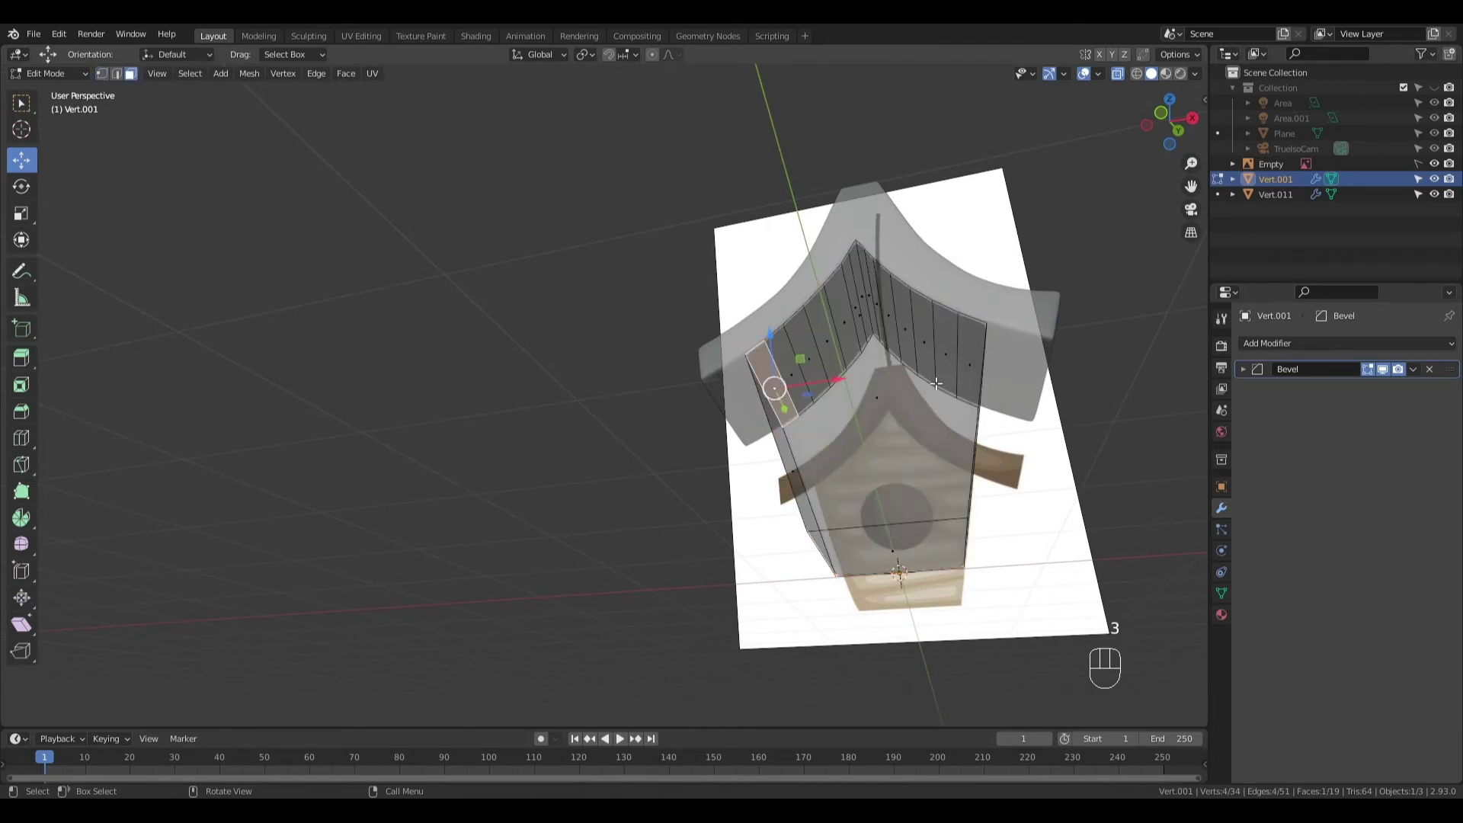
{"action": "left_click", "coordinate": [977, 364], "text": "ctrl"}
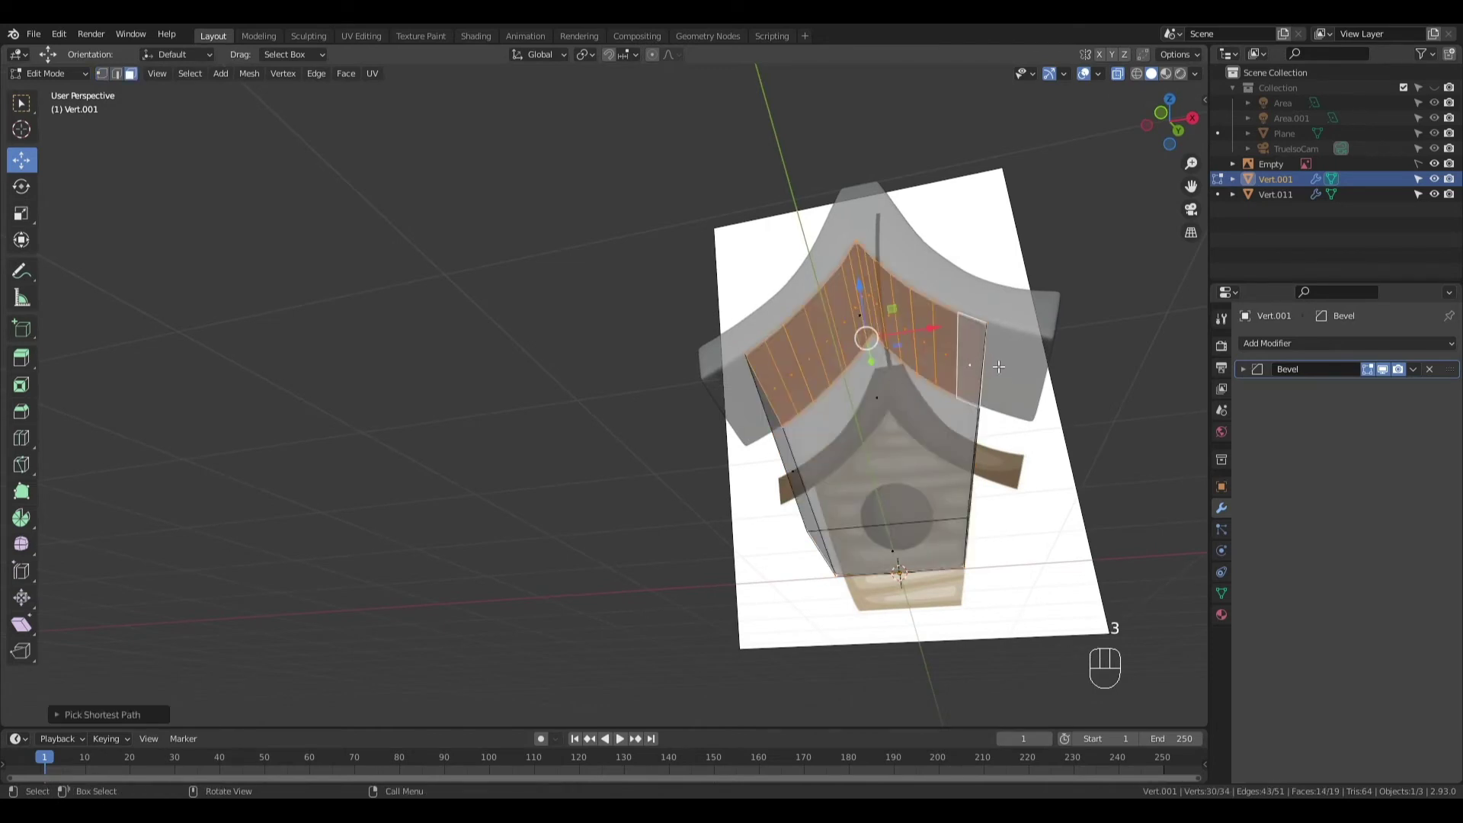
{"action": "key", "text": "x"}
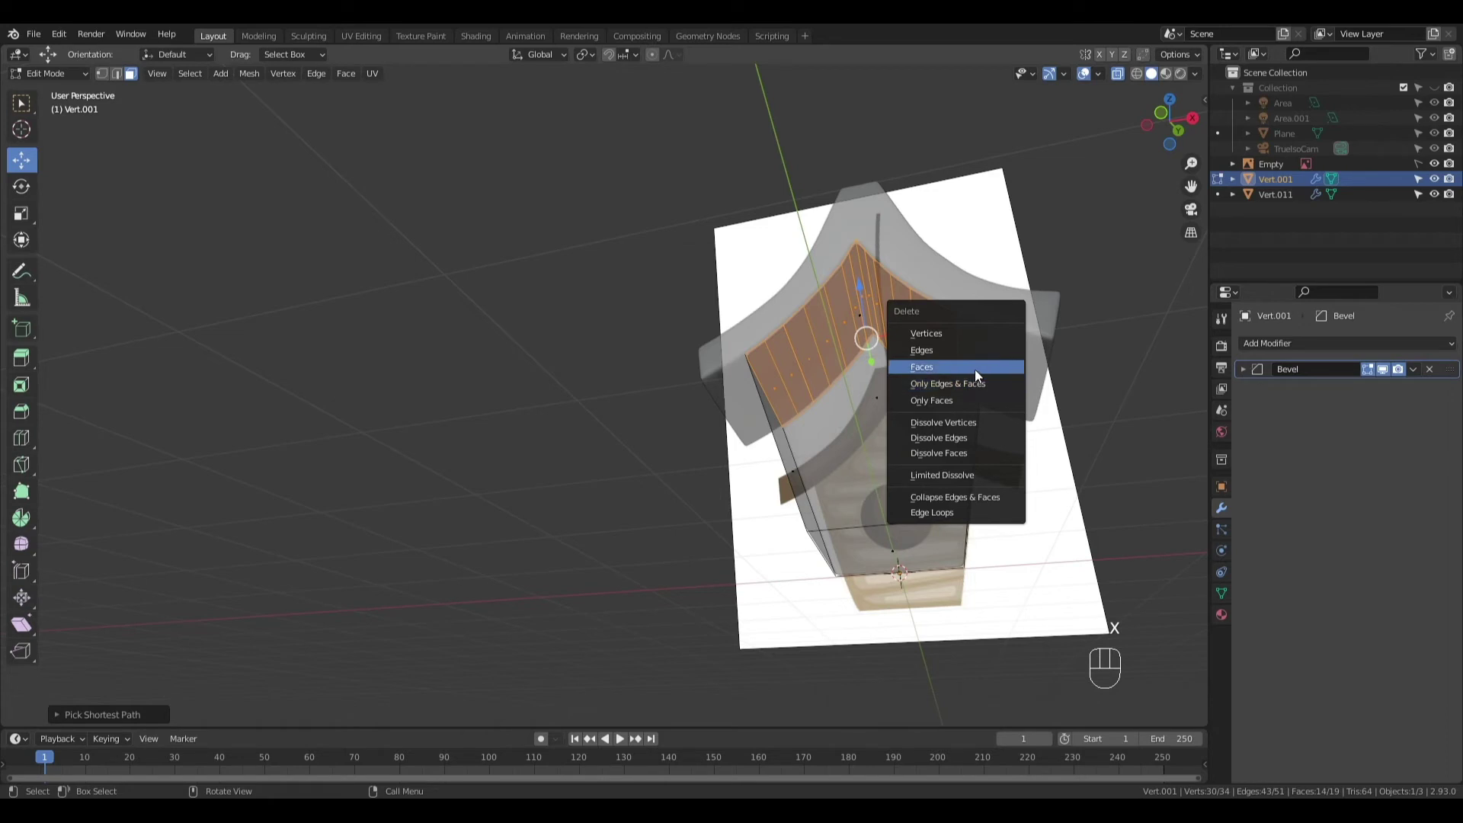
{"action": "left_click", "coordinate": [977, 367]}
Set the body's Bevel modifier amount to 0.052 m and enable Harden Normals
{"action": "middle_click_drag", "start_coordinate": [977, 374], "coordinate": [902, 305], "text": "ctrl"}
{"action": "key", "text": "alt+z"}
{"action": "key", "text": "Tab"}
{"action": "left_click", "coordinate": [1243, 368]}
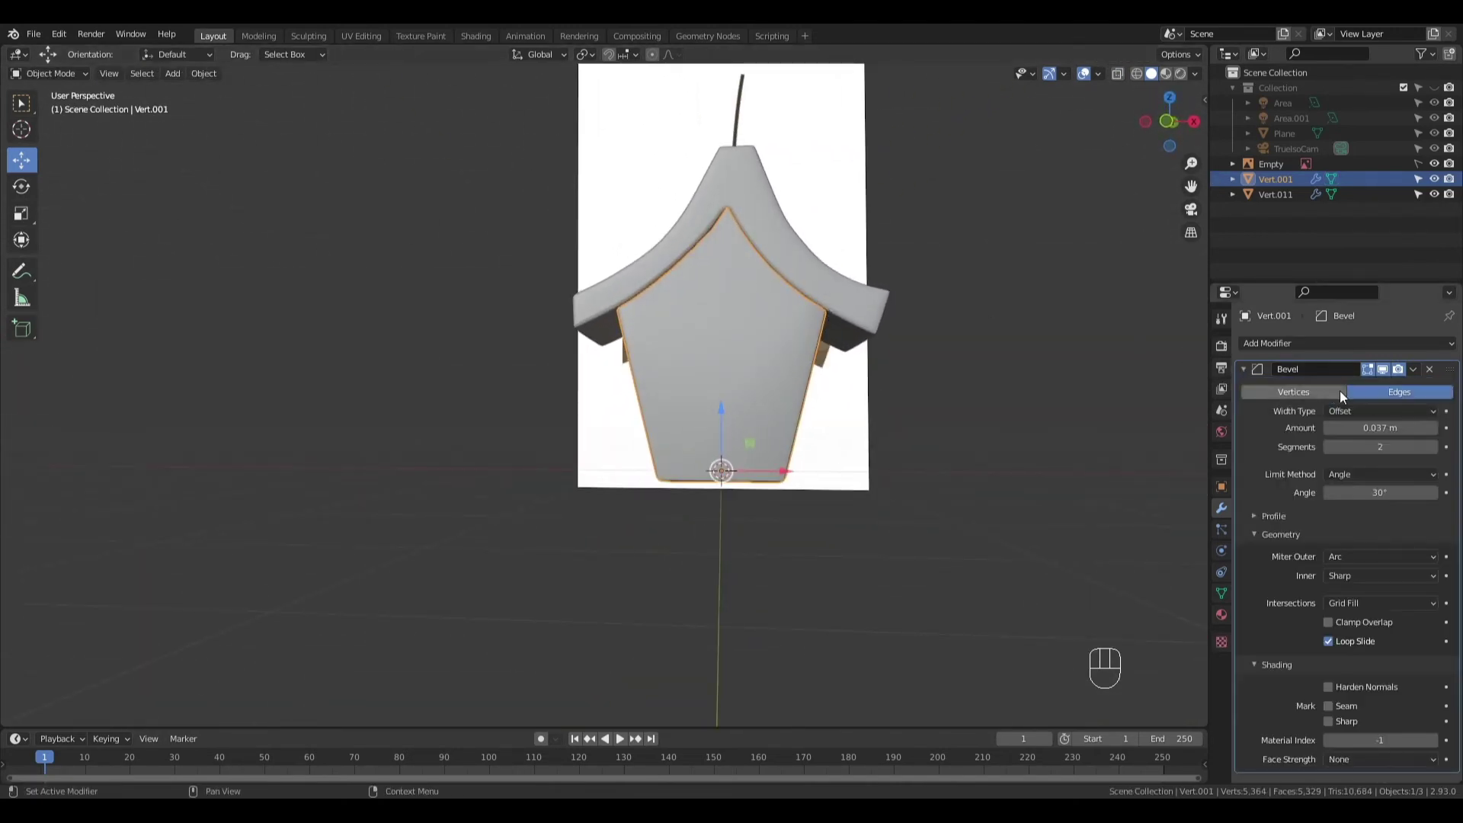
{"action": "left_click_drag", "start_coordinate": [1375, 428], "coordinate": [1394, 433], "text": "shift"}
{"action": "middle_click_drag", "start_coordinate": [1068, 337], "coordinate": [990, 286]}
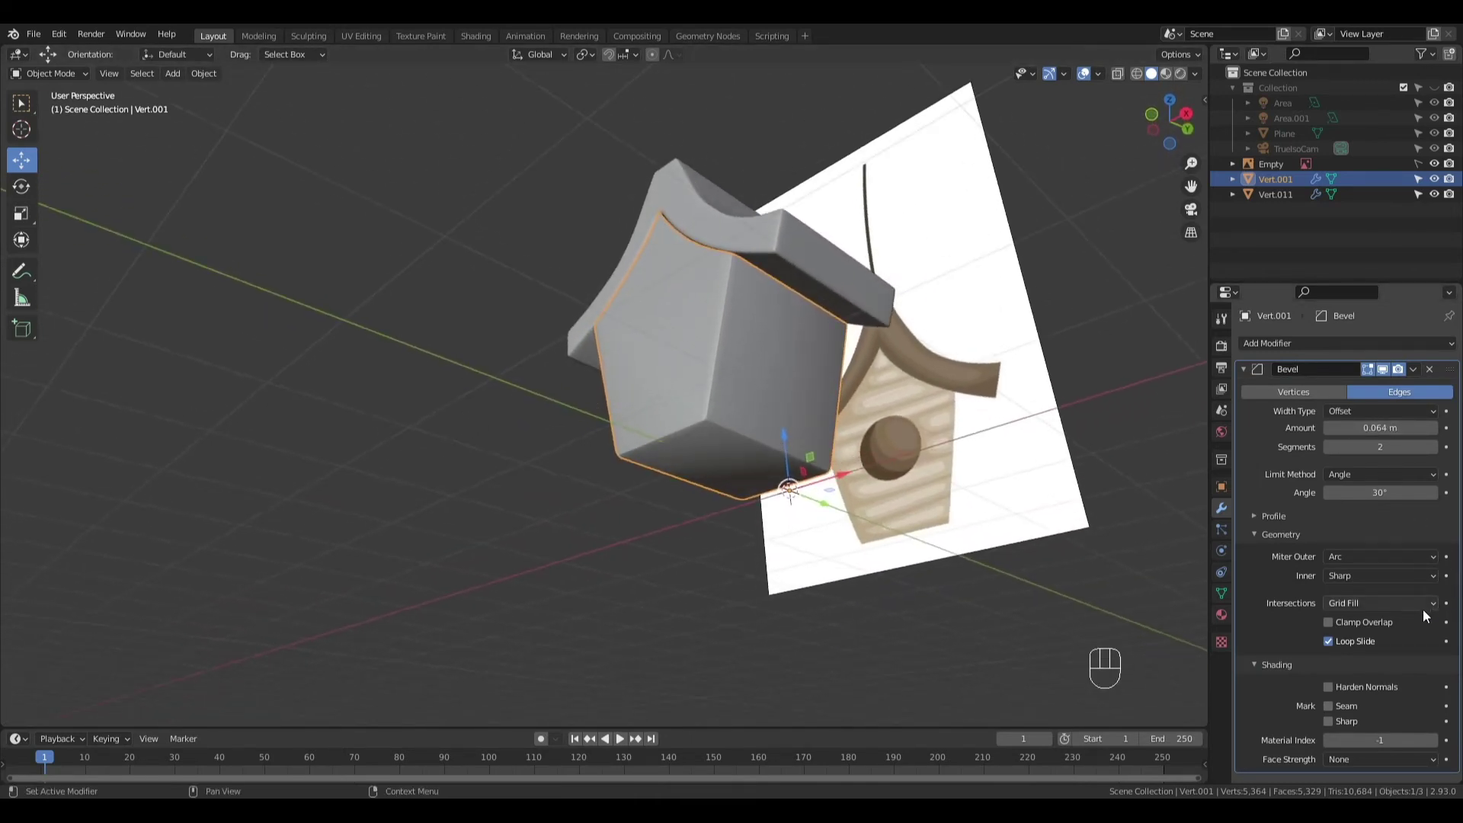
{"action": "left_click", "coordinate": [1329, 686]}
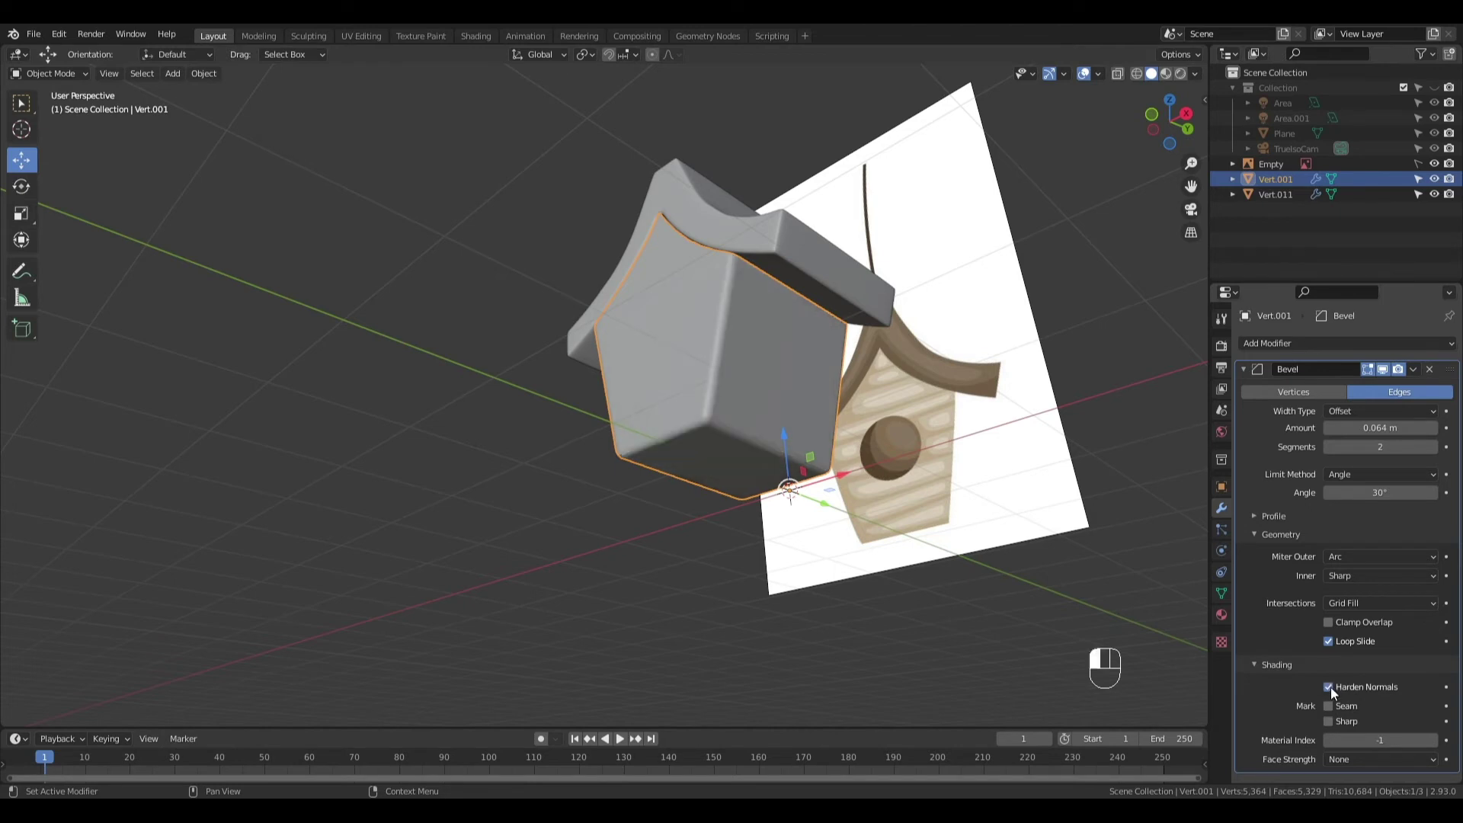
{"action": "middle_click_drag", "start_coordinate": [751, 330], "coordinate": [917, 337]}
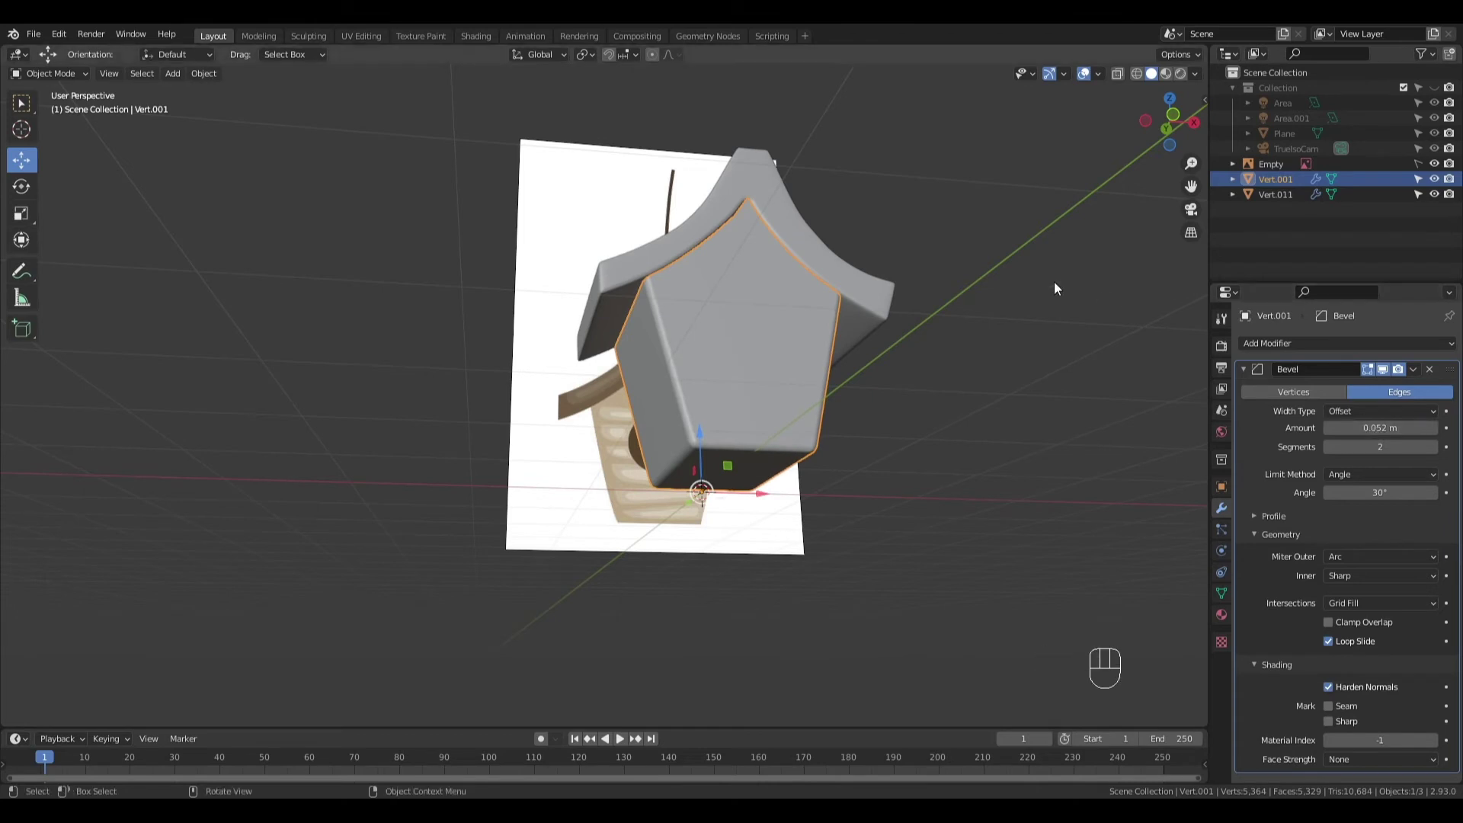
Scale the whole roof mesh along Y to extend its overhang past the body's front and back
{"action": "middle_click_drag", "start_coordinate": [1054, 282], "coordinate": [884, 306]}
{"action": "left_click", "coordinate": [819, 267]}
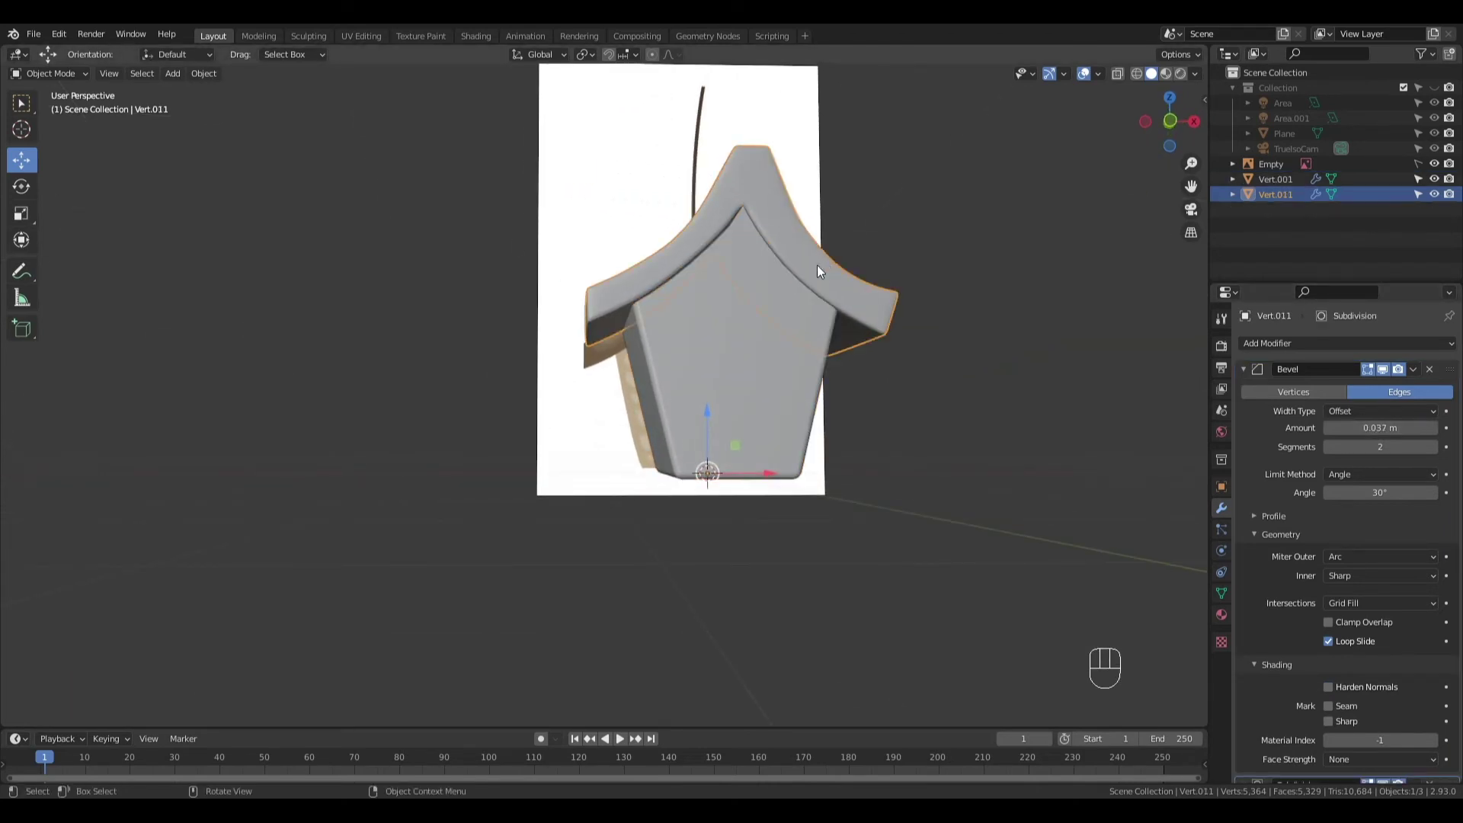
{"action": "middle_click_drag", "start_coordinate": [819, 266], "coordinate": [880, 293]}
{"action": "key", "text": "Tab"}
{"action": "key", "text": "a"}
{"action": "key", "text": "s"}
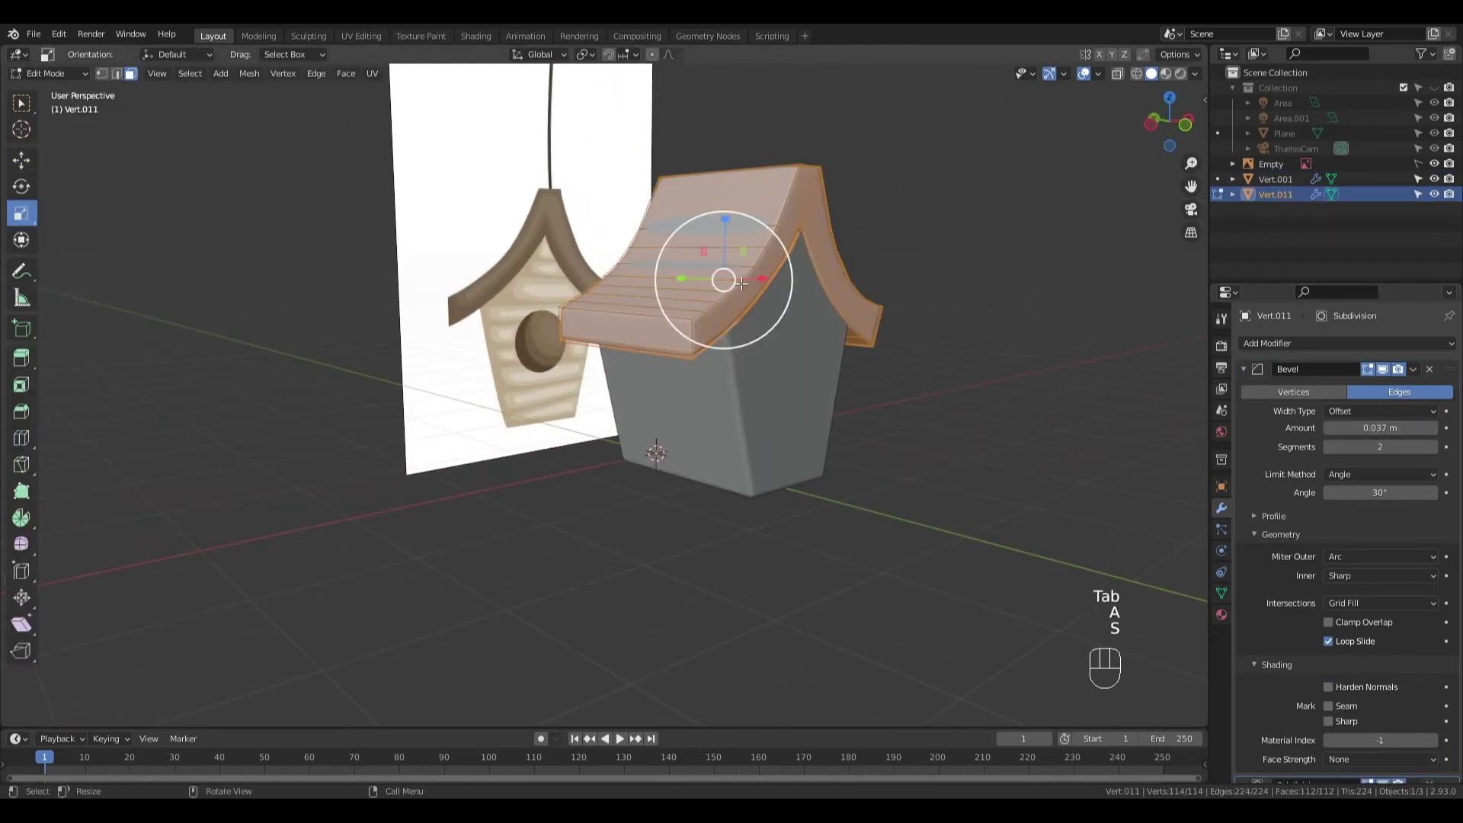
{"action": "left_click_drag", "start_coordinate": [667, 276], "coordinate": [659, 272]}
{"action": "key", "text": "ctrl+z"}
{"action": "middle_click_drag", "start_coordinate": [659, 271], "coordinate": [691, 281]}
{"action": "left_click_drag", "start_coordinate": [691, 281], "coordinate": [668, 259]}
{"action": "middle_click_drag", "start_coordinate": [931, 288], "coordinate": [803, 284]}
{"action": "left_click_drag", "start_coordinate": [790, 281], "coordinate": [796, 281]}
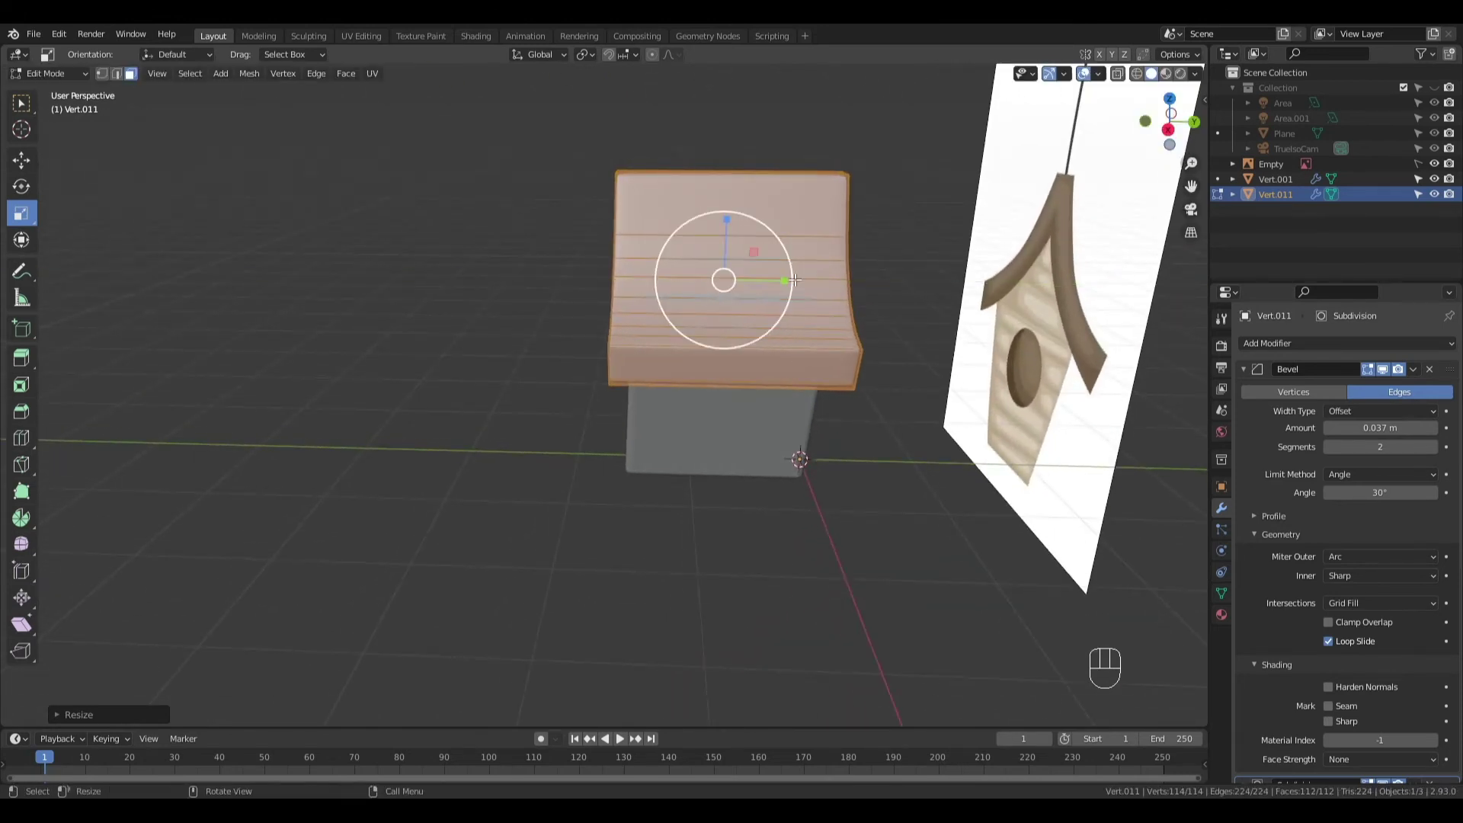
{"action": "middle_click_drag", "start_coordinate": [750, 263], "coordinate": [888, 235]}
{"action": "key", "text": "KP_1"}
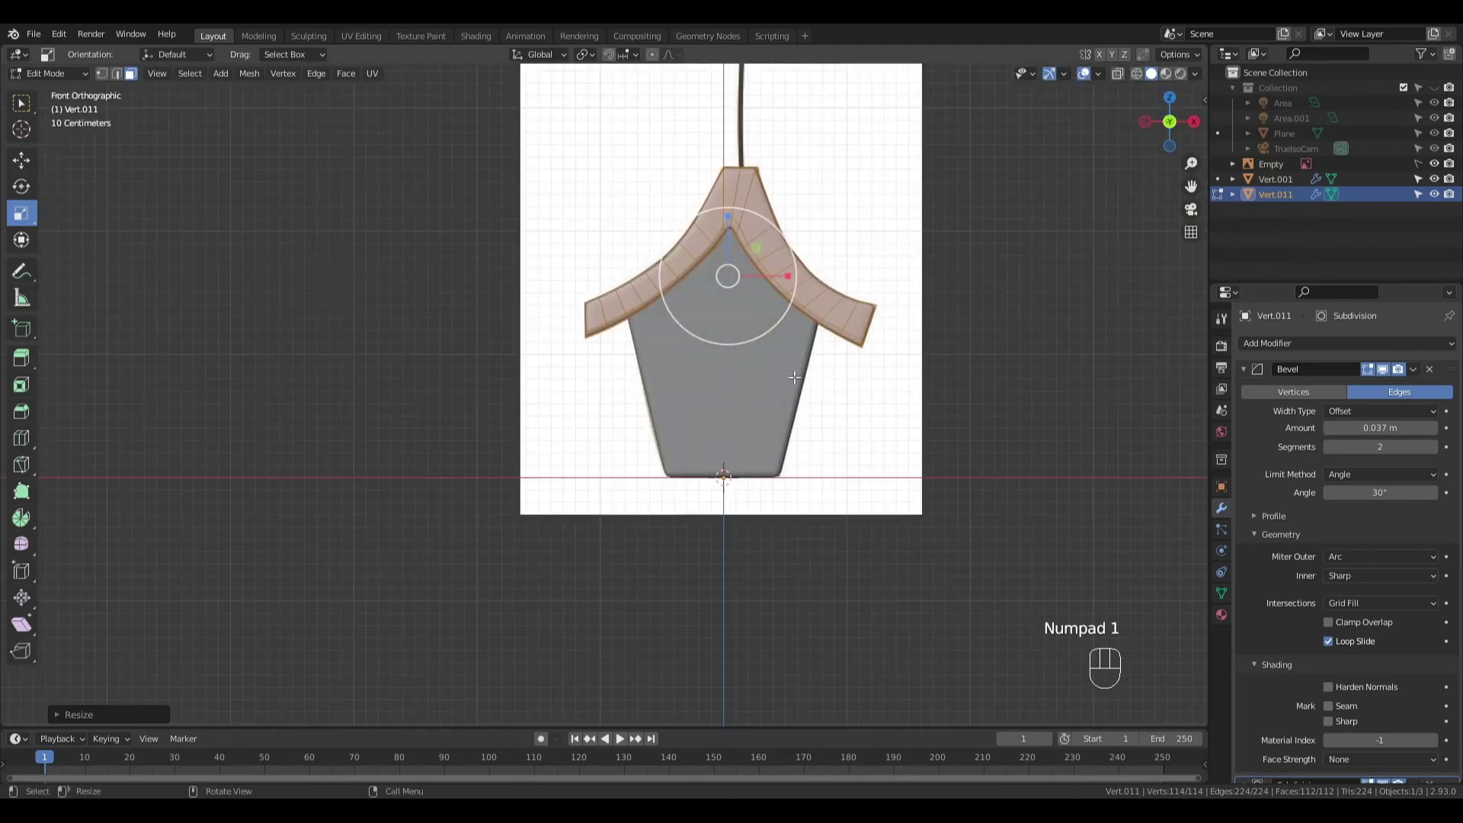
{"action": "key", "text": "Tab"}
Add a cylinder mesh and rotate it 90° in Edit Mode so its round ends face front and back
{"action": "left_click", "coordinate": [765, 404]}
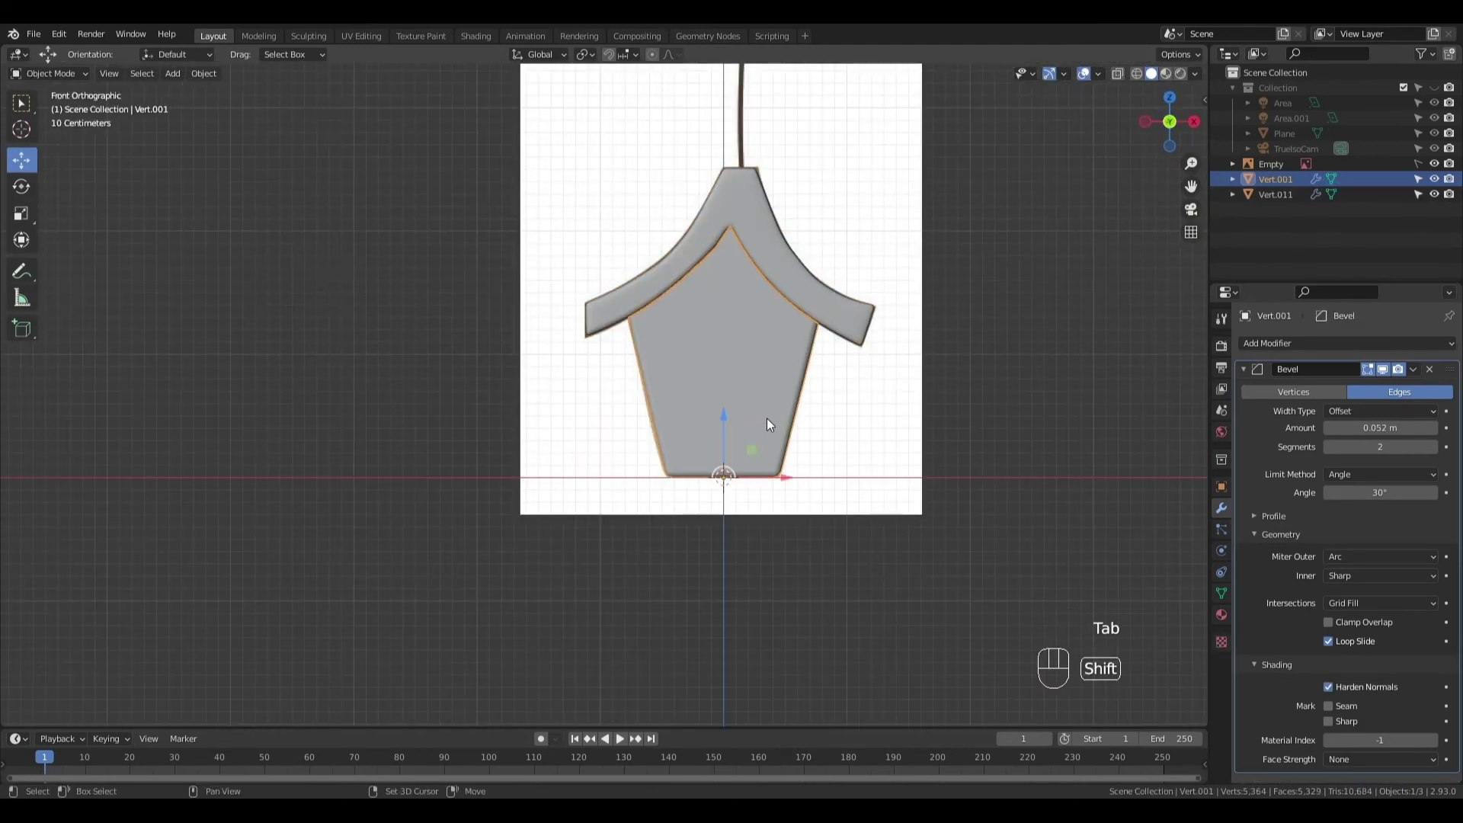
{"action": "key", "text": "shift+a"}
{"action": "mouse_move", "coordinate": [767, 419]}
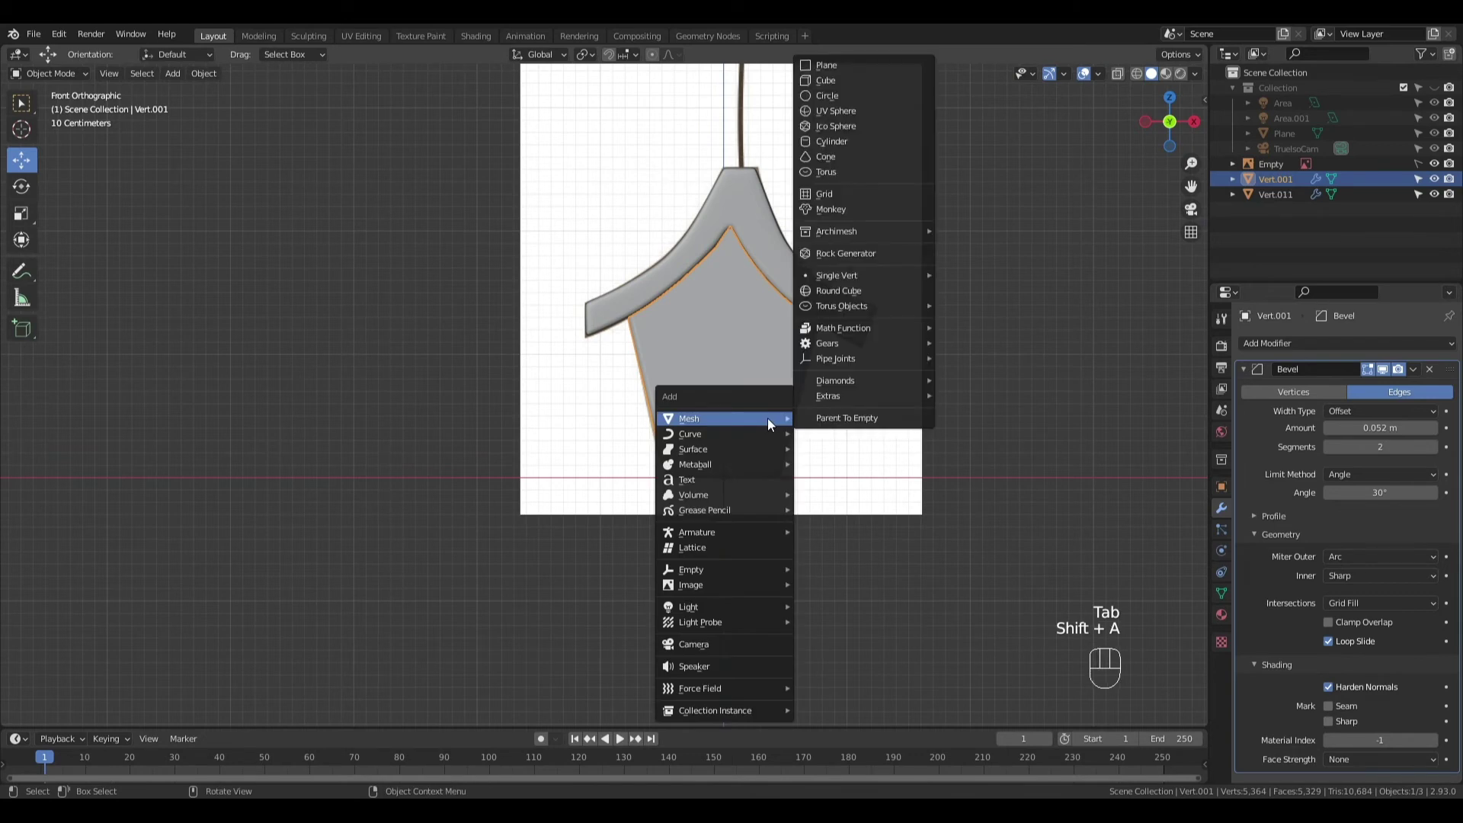
{"action": "left_click", "coordinate": [884, 143]}
{"action": "key", "text": "Tab"}
{"action": "middle_click_drag", "start_coordinate": [754, 427], "coordinate": [735, 457]}
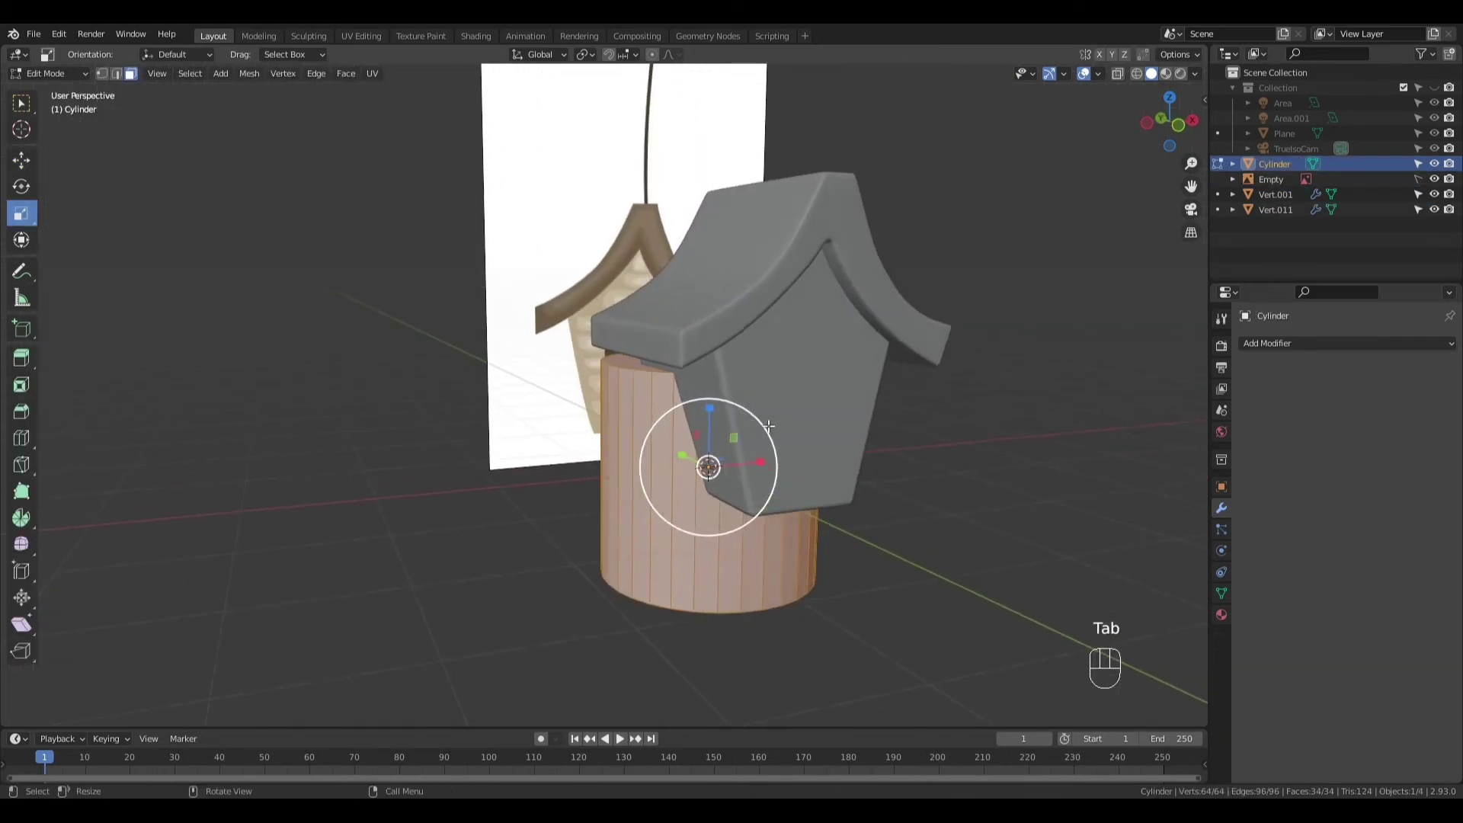
{"action": "key", "text": "r"}
{"action": "left_click_drag", "start_coordinate": [740, 476], "coordinate": [741, 473]}
{"action": "type", "text": "90"}
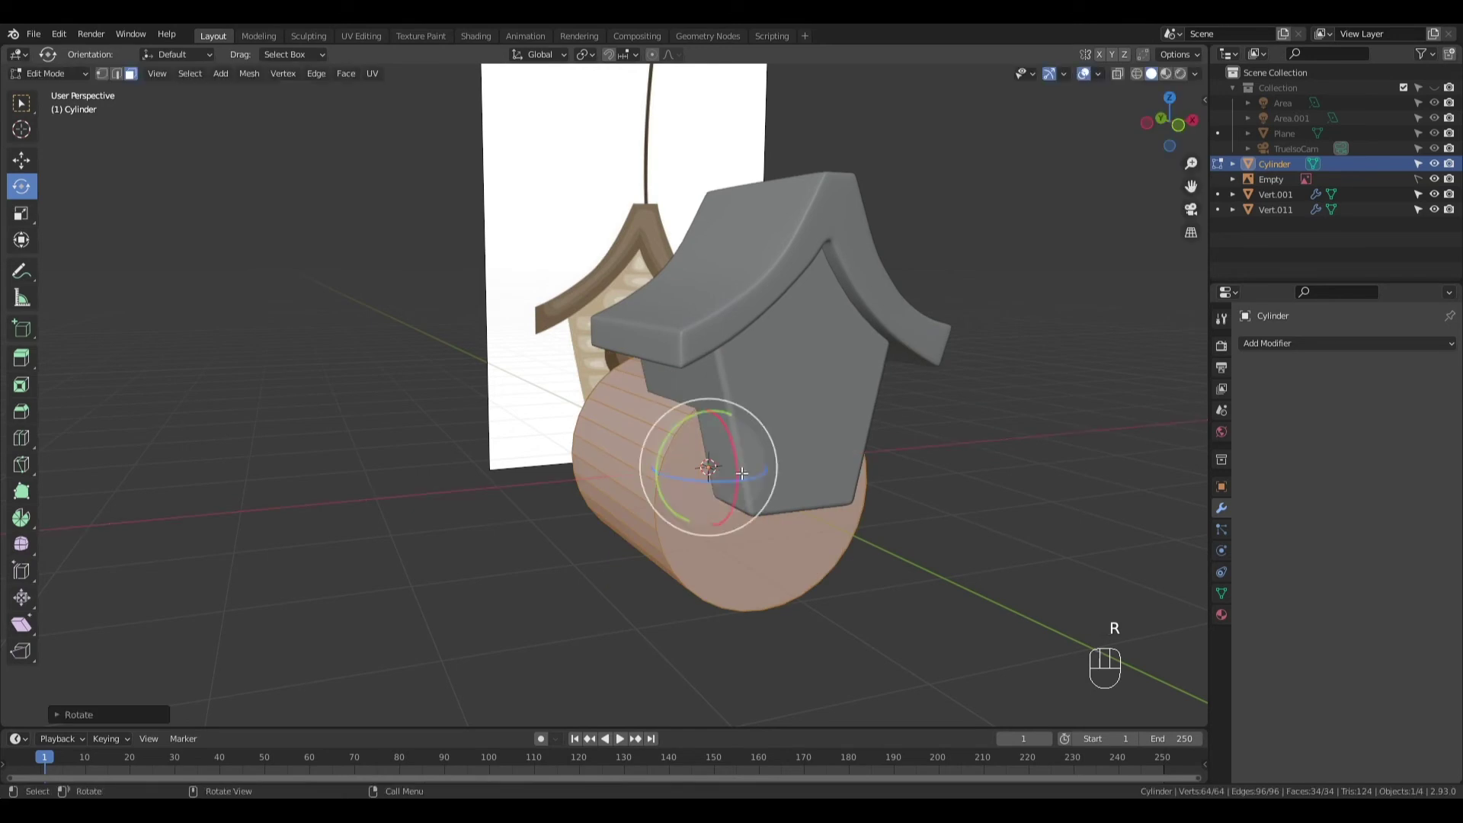
{"action": "type", "text": "s"}
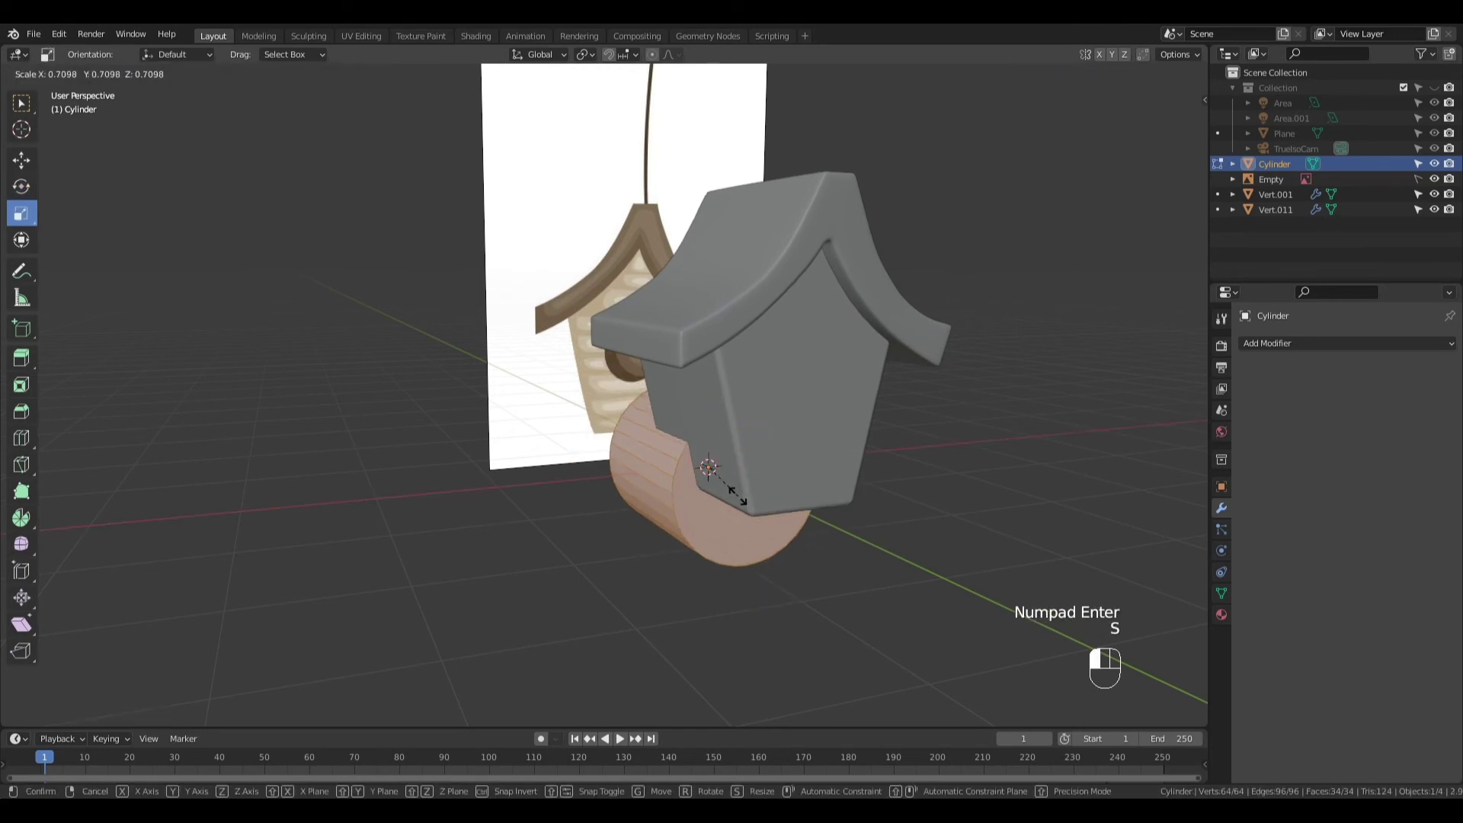
Scale the cylinder down and raise it along Z to match the entrance hole in the reference image
{"action": "left_click", "coordinate": [665, 437]}
{"action": "key", "text": "KP_1"}
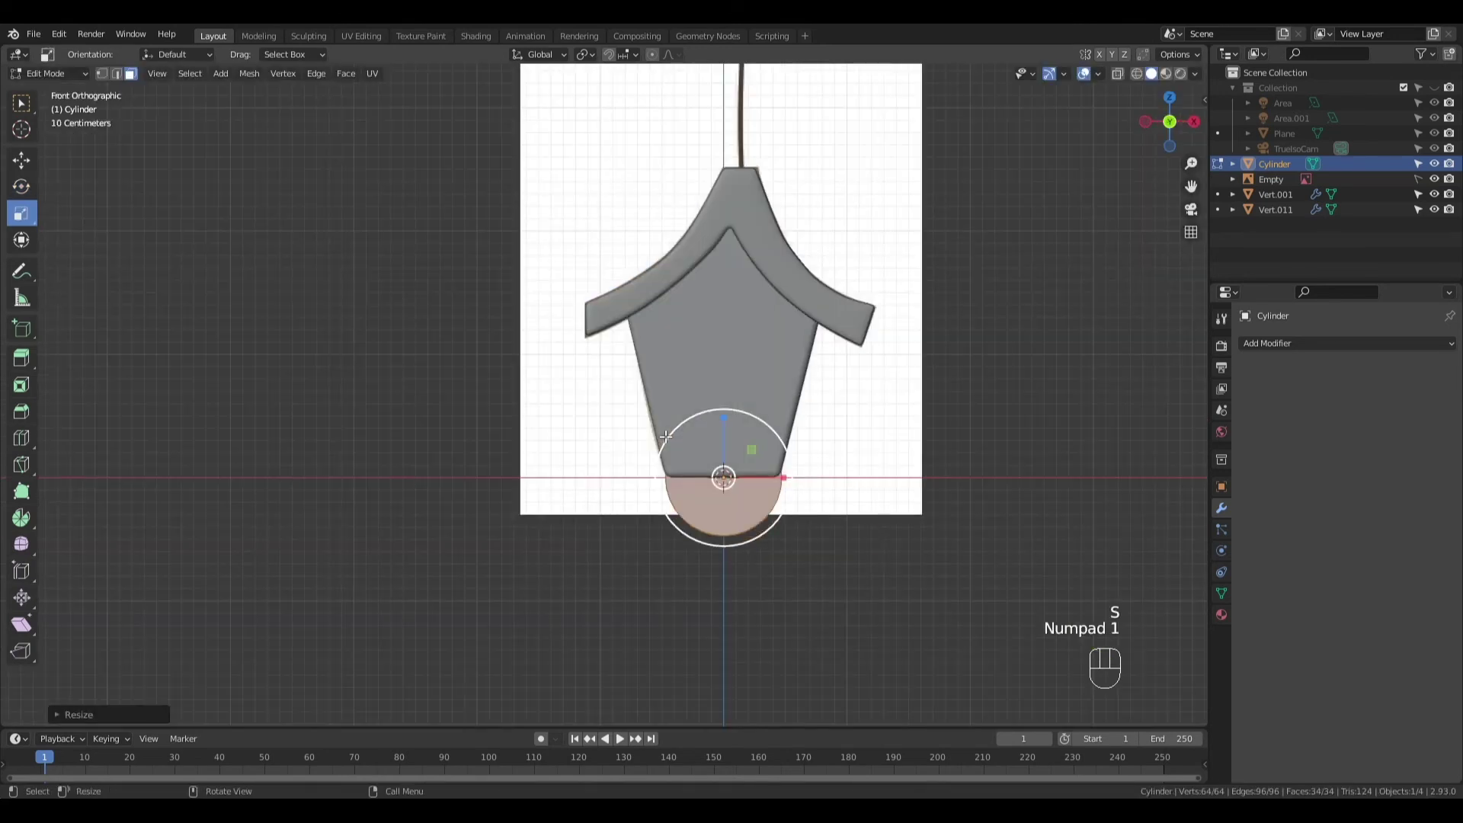
{"action": "key", "text": "g"}
{"action": "left_click", "coordinate": [724, 297]}
{"action": "key", "text": "alt+z"}
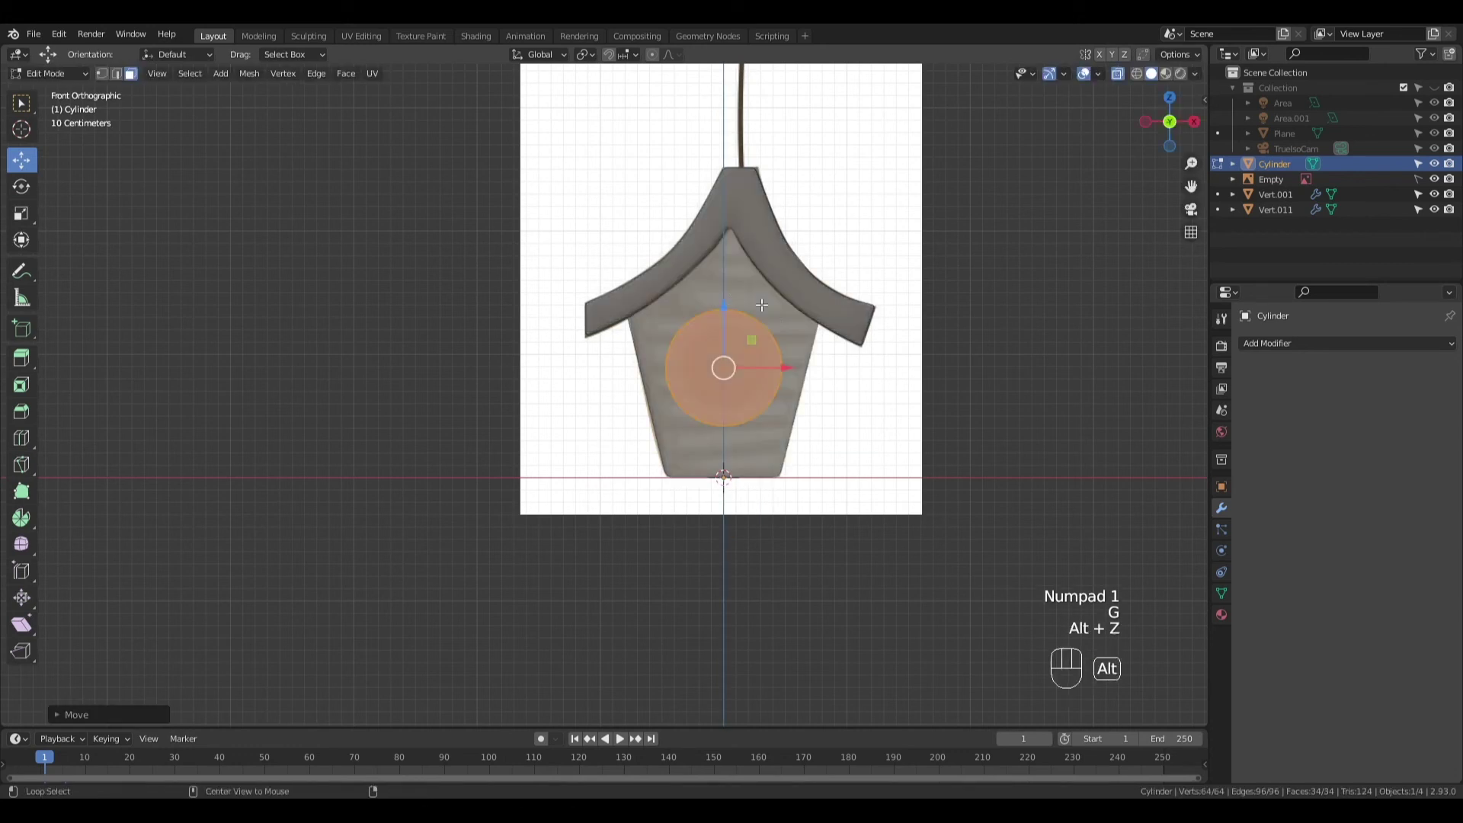
{"action": "key", "text": "s"}
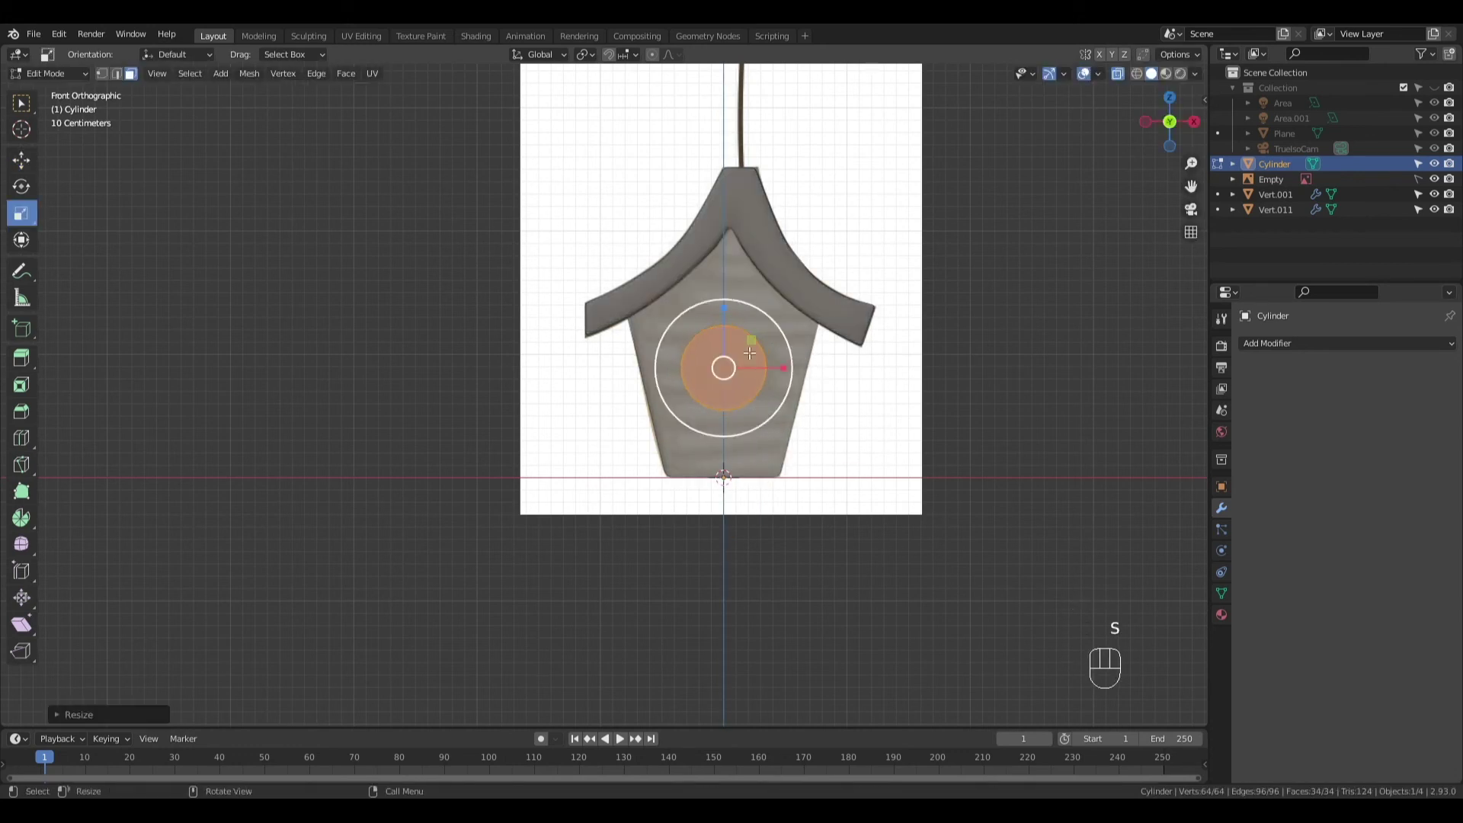
{"action": "left_click", "coordinate": [728, 297]}
{"action": "key", "text": "g"}
{"action": "left_click", "coordinate": [727, 296]}
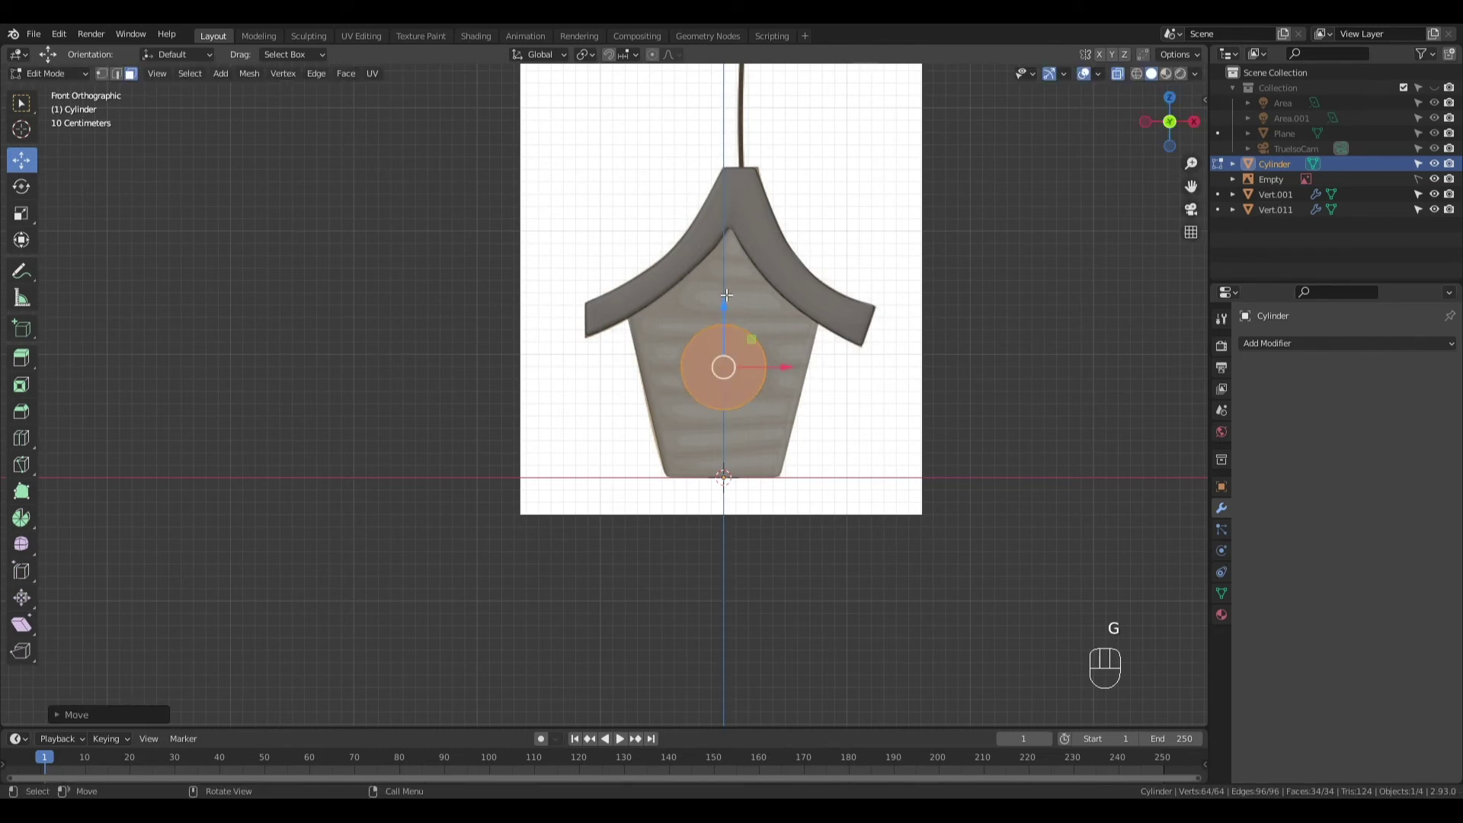
Move the cylinder in Object Mode along Y toward the front until it protrudes from the body's front wall
{"action": "key", "text": "Tab"}
{"action": "middle_click_drag", "start_coordinate": [764, 320], "coordinate": [688, 434]}
{"action": "left_click_drag", "start_coordinate": [651, 464], "coordinate": [836, 486]}
{"action": "middle_click_drag", "start_coordinate": [836, 486], "coordinate": [836, 333]}
{"action": "key", "text": "alt+z"}
Shade the cylinder smooth and enable Auto Smooth at 30°
{"action": "right_click", "coordinate": [692, 419]}
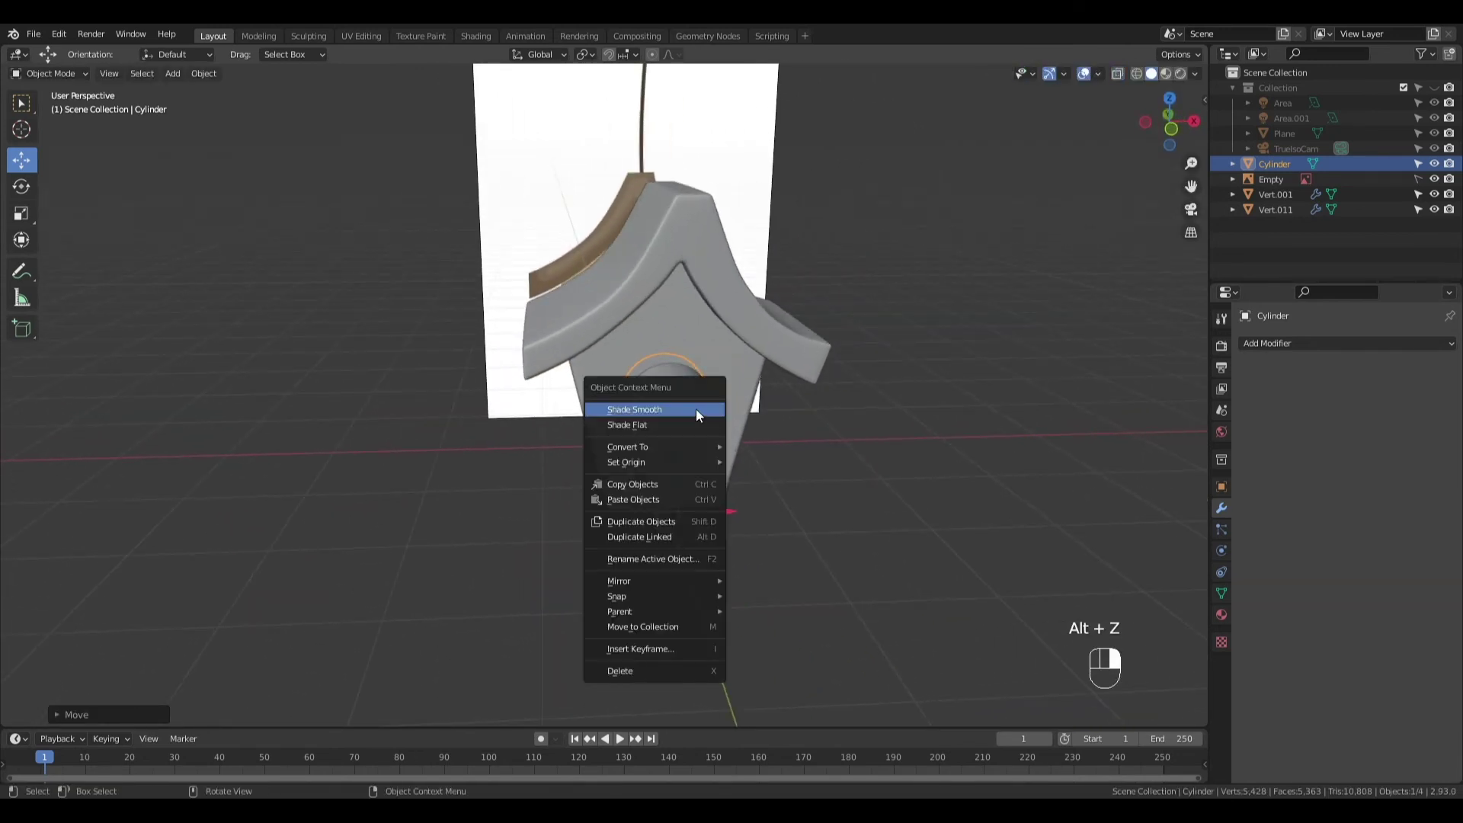
{"action": "left_click", "coordinate": [696, 410]}
{"action": "left_click", "coordinate": [1222, 593]}
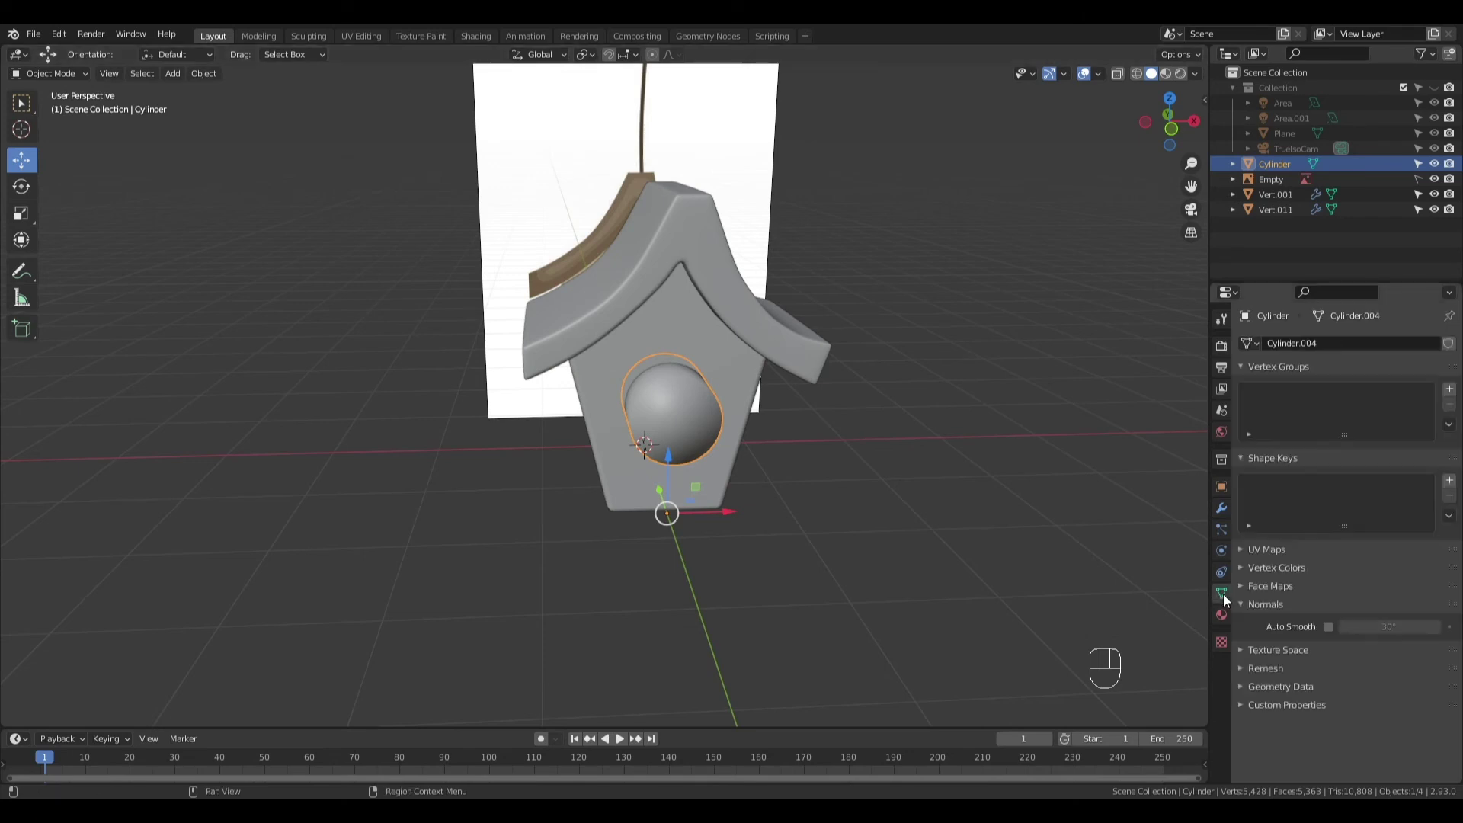
{"action": "left_click", "coordinate": [1328, 628]}
Cut the entrance hole by subtracting the cylinder from the body with a Bool Tool Difference
{"action": "middle_click_drag", "start_coordinate": [758, 396], "coordinate": [747, 352], "text": "ctrl"}
{"action": "middle_click_drag", "start_coordinate": [742, 358], "coordinate": [682, 374]}
{"action": "left_click", "coordinate": [666, 439]}
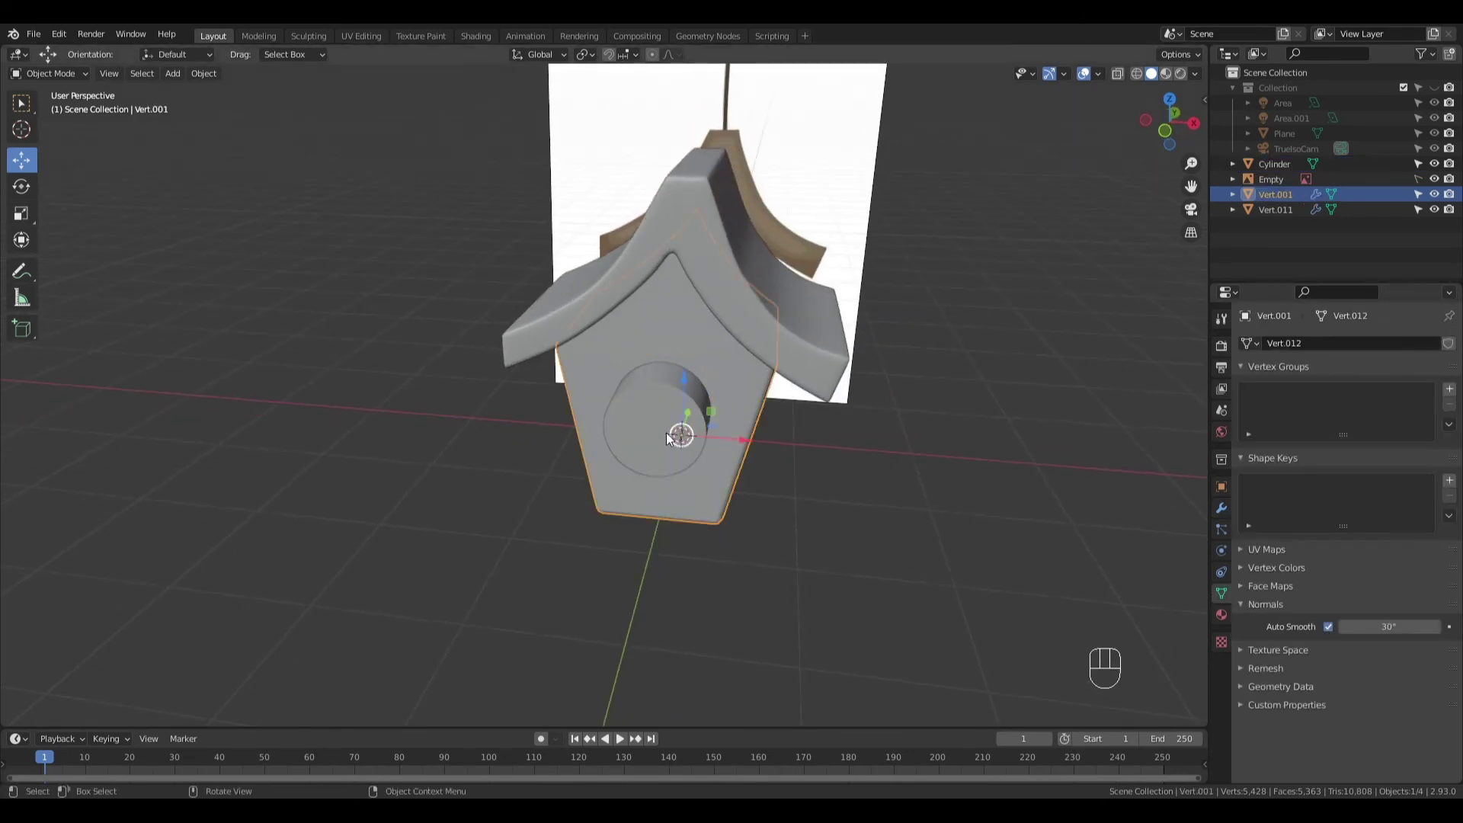
{"action": "left_click", "coordinate": [690, 411], "text": "shift"}
{"action": "left_click", "coordinate": [747, 405], "text": "shift"}
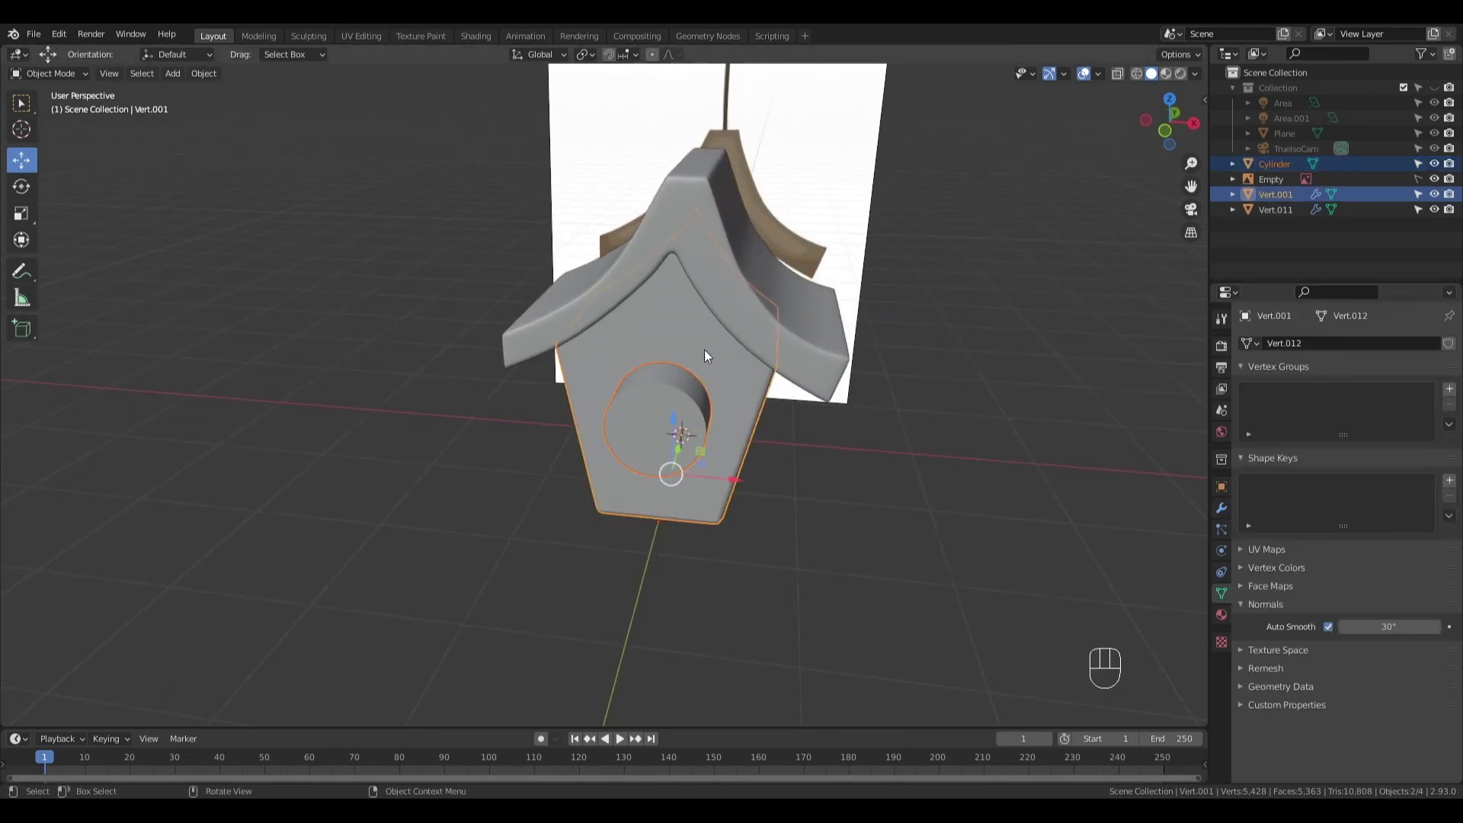
{"action": "key", "text": "ctrl+KP_Subtract"}
{"action": "mouse_move", "coordinate": [829, 460]}
{"action": "middle_mouse_down"}
{"action": "mouse_move", "coordinate": [859, 419]}
{"action": "mouse_move", "coordinate": [906, 427]}
{"action": "mouse_move", "coordinate": [824, 436]}
{"action": "middle_mouse_up"}
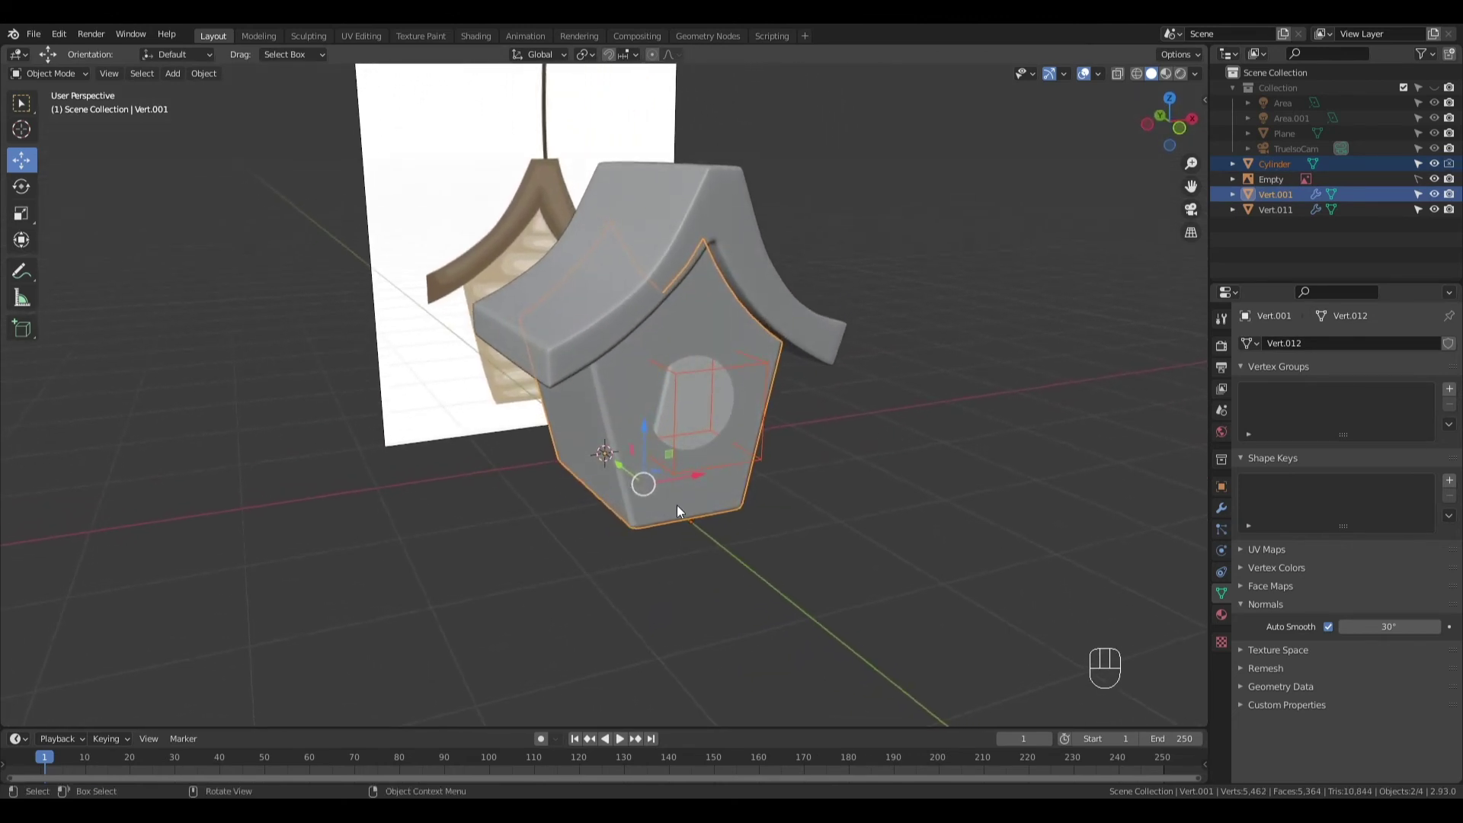
Apply the BTool_Cylinder Boolean modifier on the body, keeping its Bevel modifier live
{"action": "left_click", "coordinate": [748, 518]}
{"action": "left_click", "coordinate": [1219, 509]}
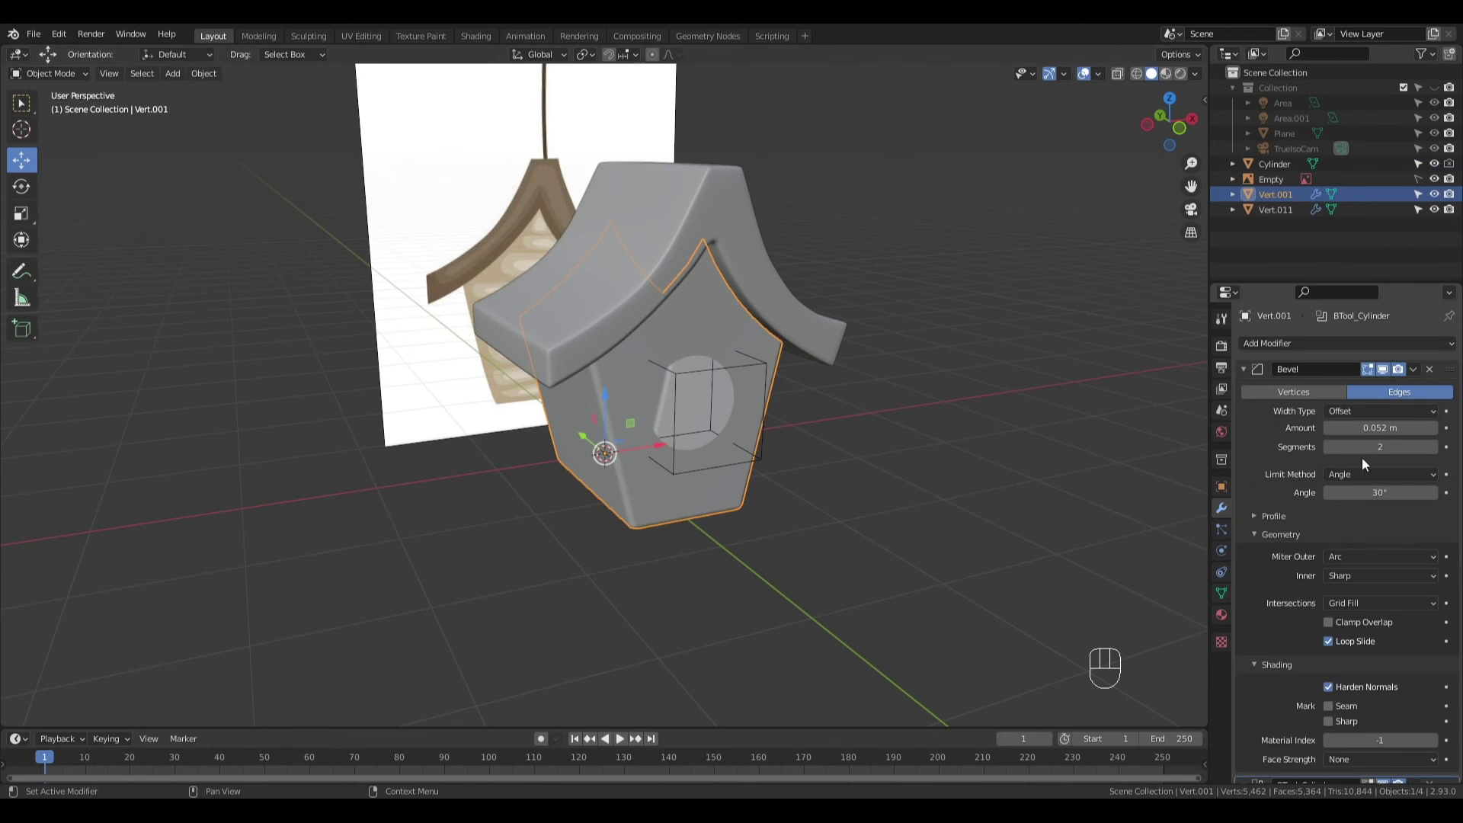
{"action": "left_click", "coordinate": [1243, 368]}
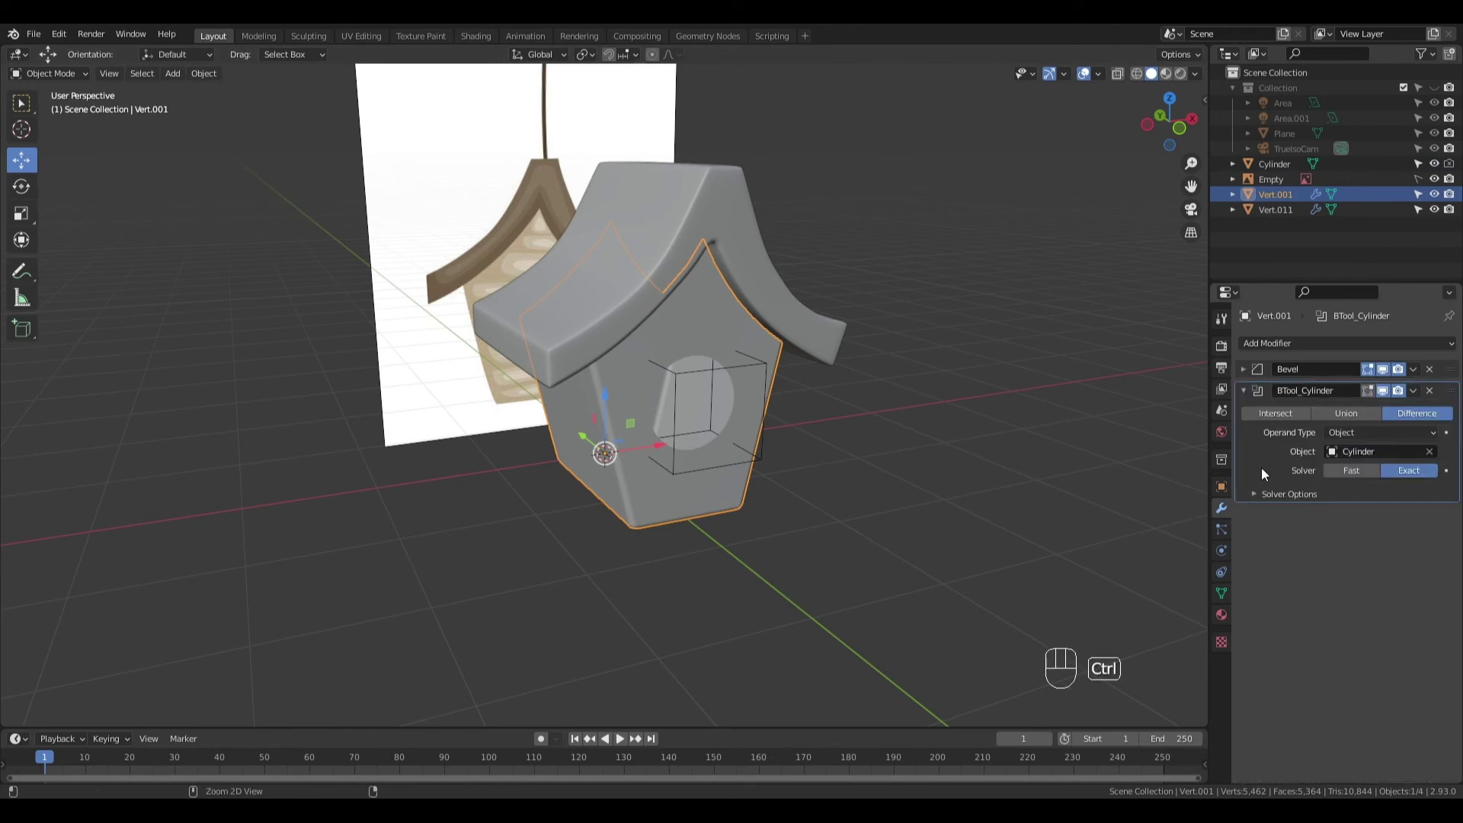
{"action": "key", "text": "ctrl+a"}
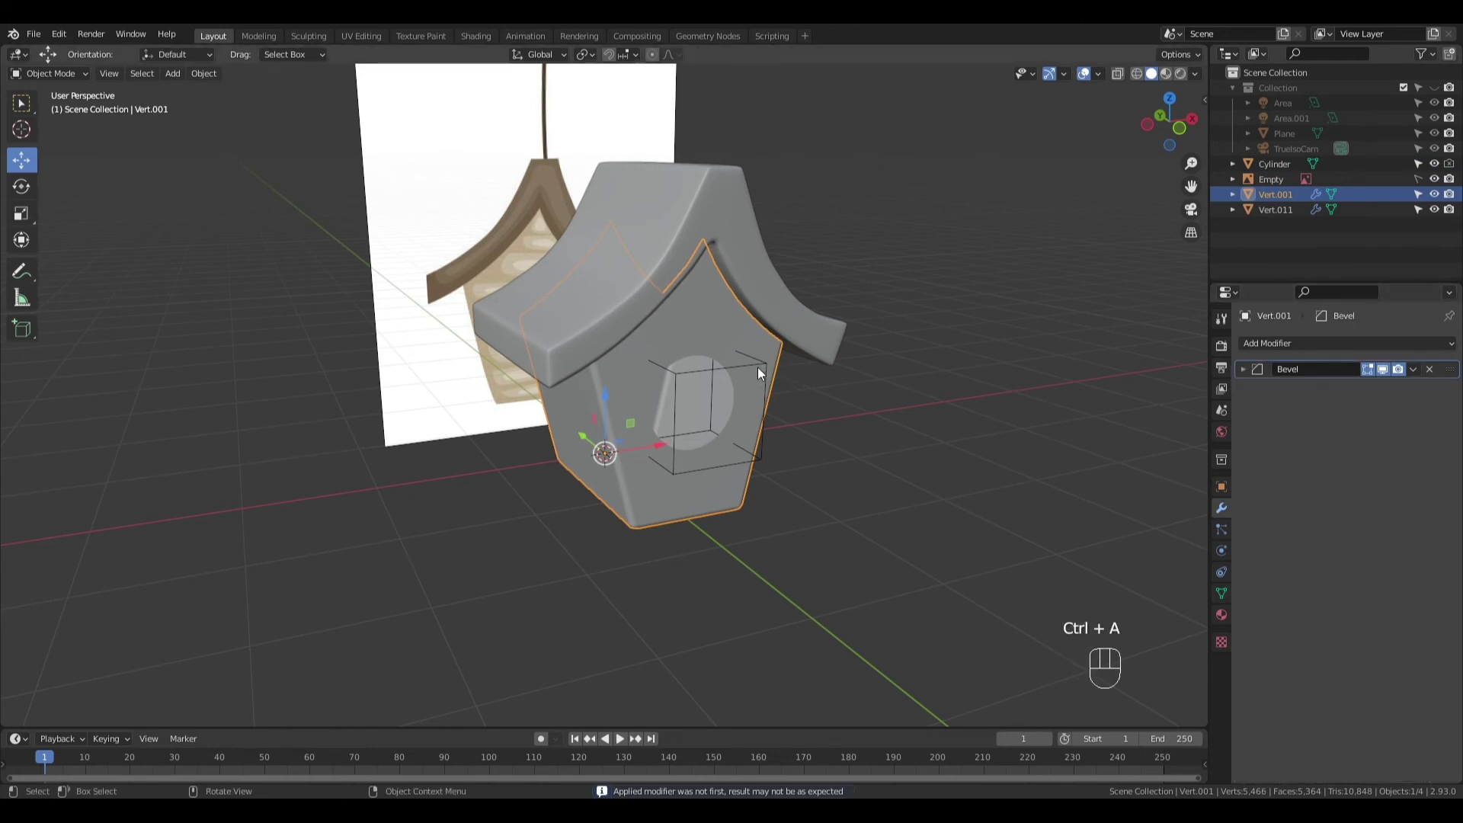
Hide the cylinder cutter in the body's front wall
{"action": "left_click", "coordinate": [758, 367]}
{"action": "key", "text": "h"}
{"action": "key", "text": "Tab"}
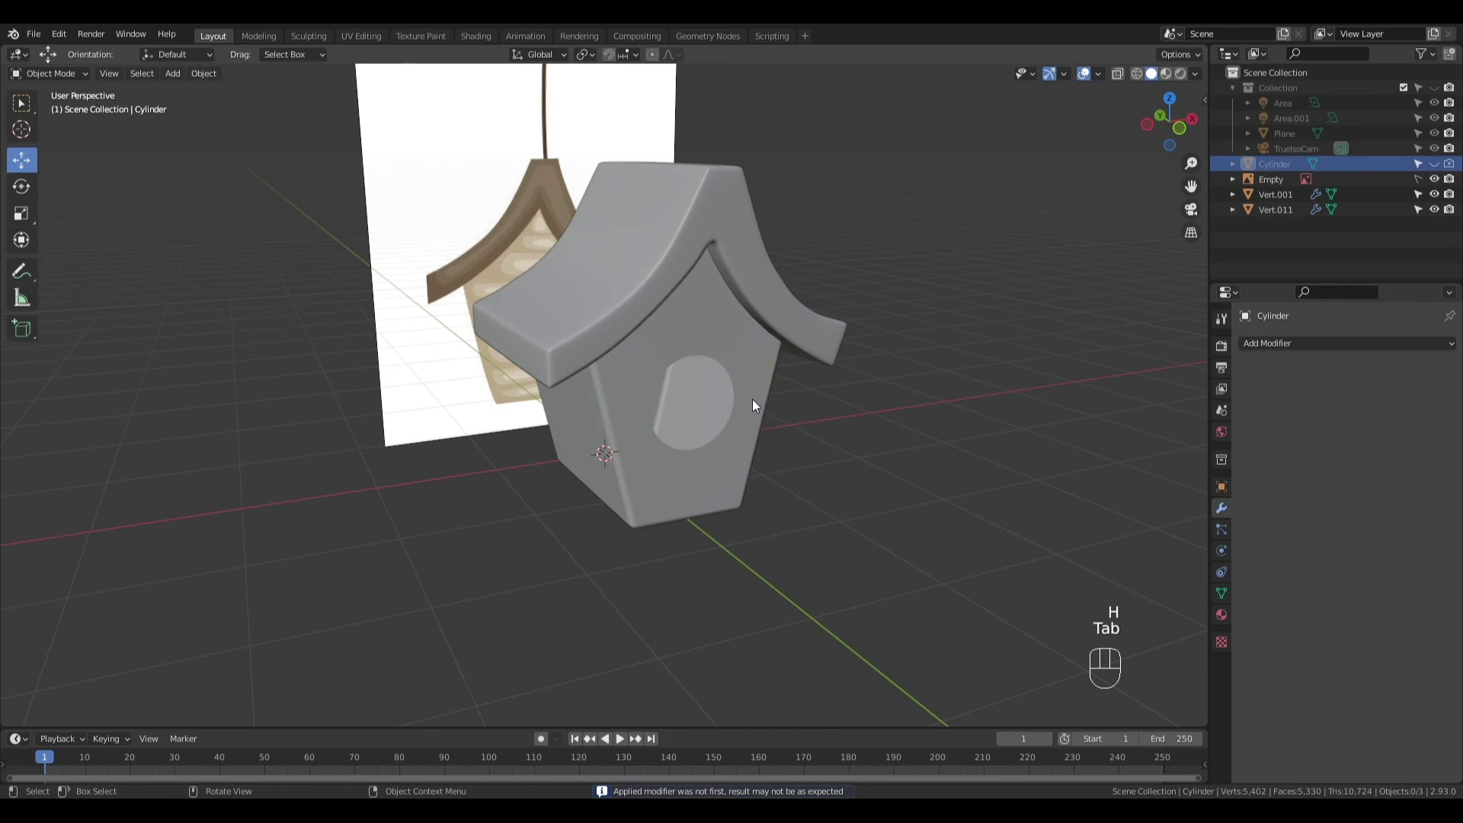
Extrude the body's entrance hole edge loop about 0.1 m inward along the Y axis to give the opening thickness
{"action": "left_click", "coordinate": [752, 399]}
{"action": "key", "text": "Tab"}
{"action": "middle_click_drag", "start_coordinate": [749, 402], "coordinate": [750, 323]}
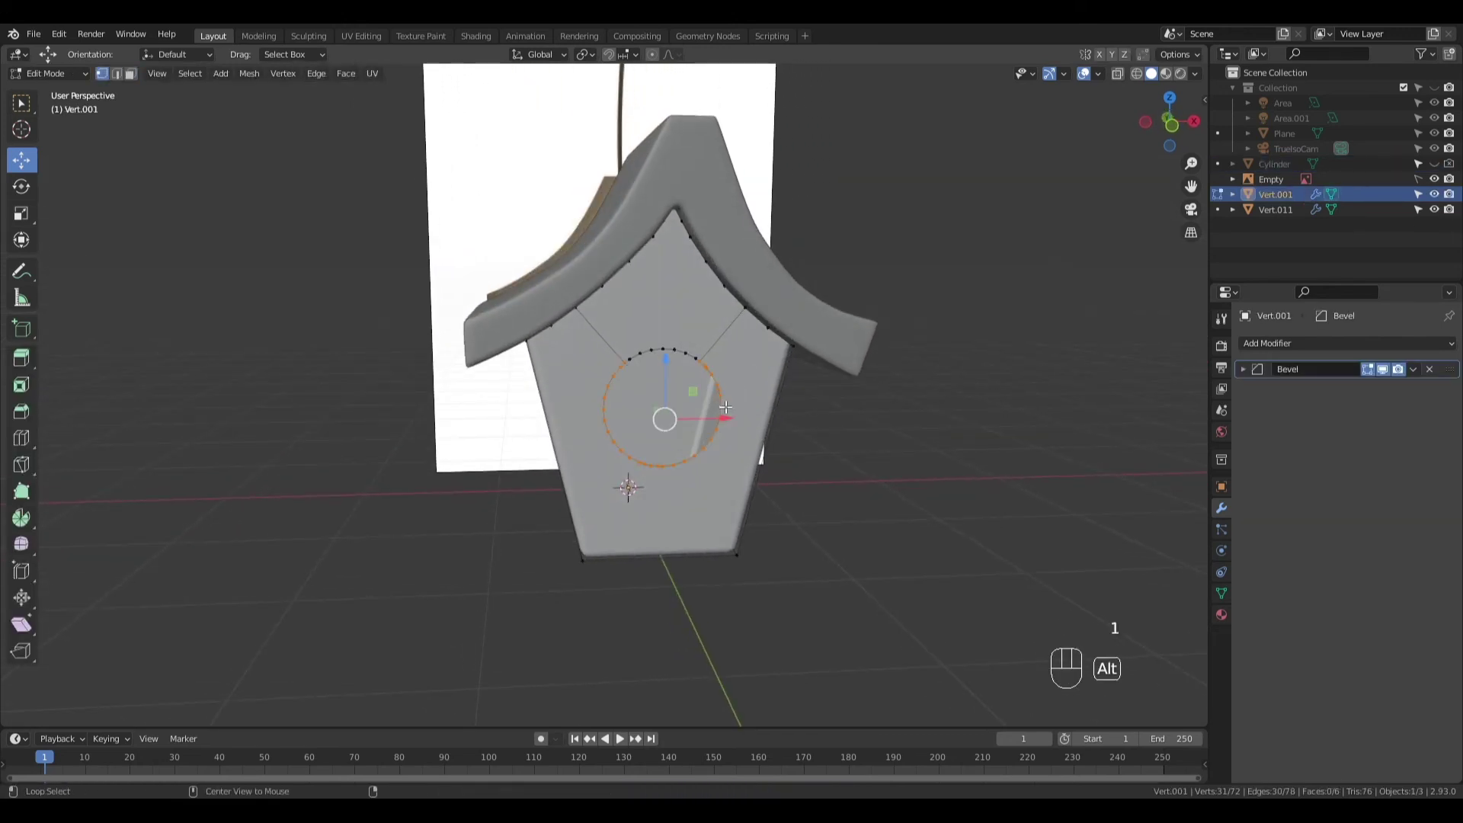
{"action": "left_click", "coordinate": [686, 355], "text": "alt"}
{"action": "middle_click_drag", "start_coordinate": [765, 343], "coordinate": [787, 397]}
{"action": "key", "text": "e"}
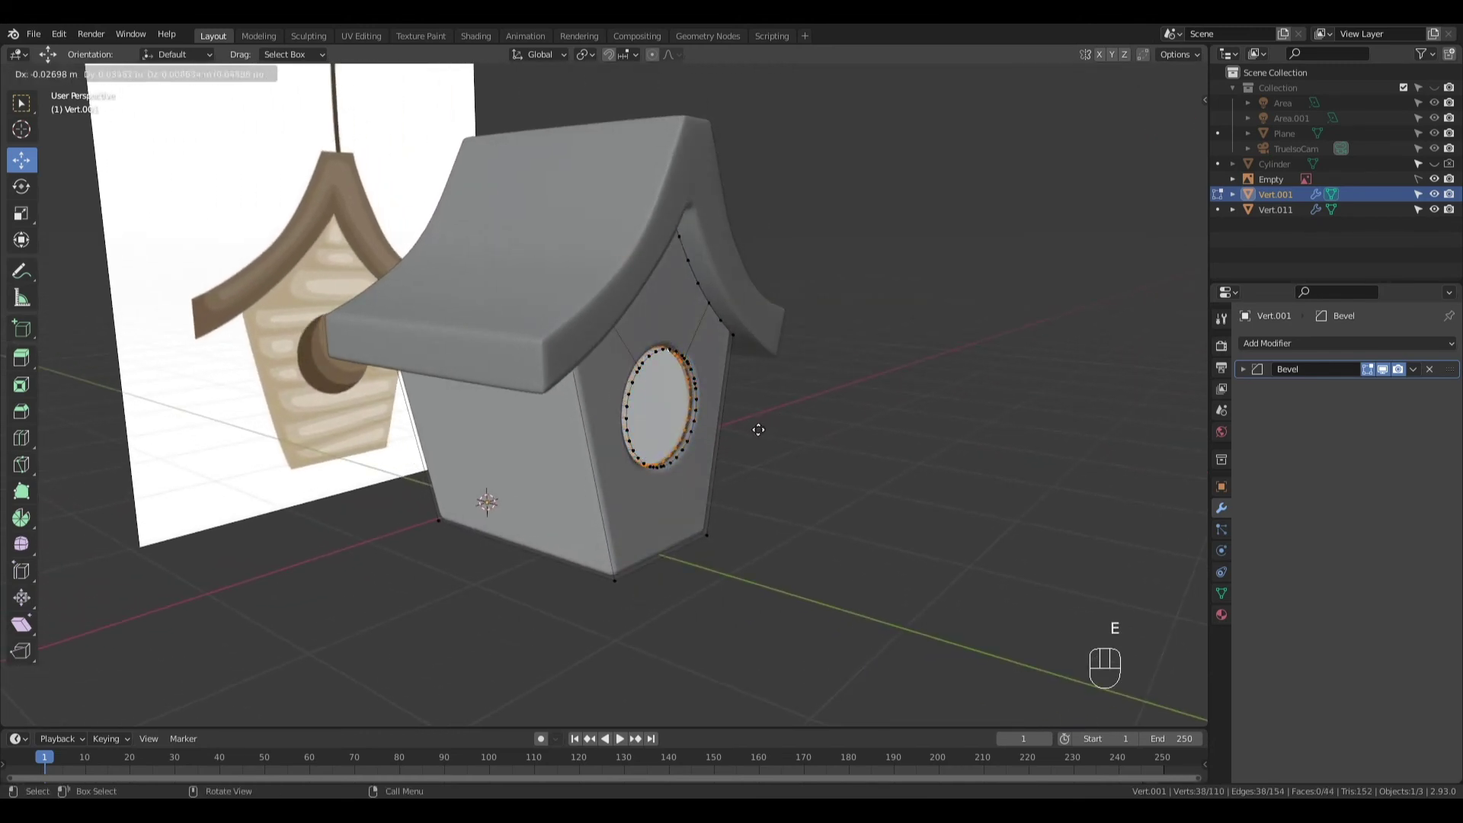
{"action": "key", "text": "y"}
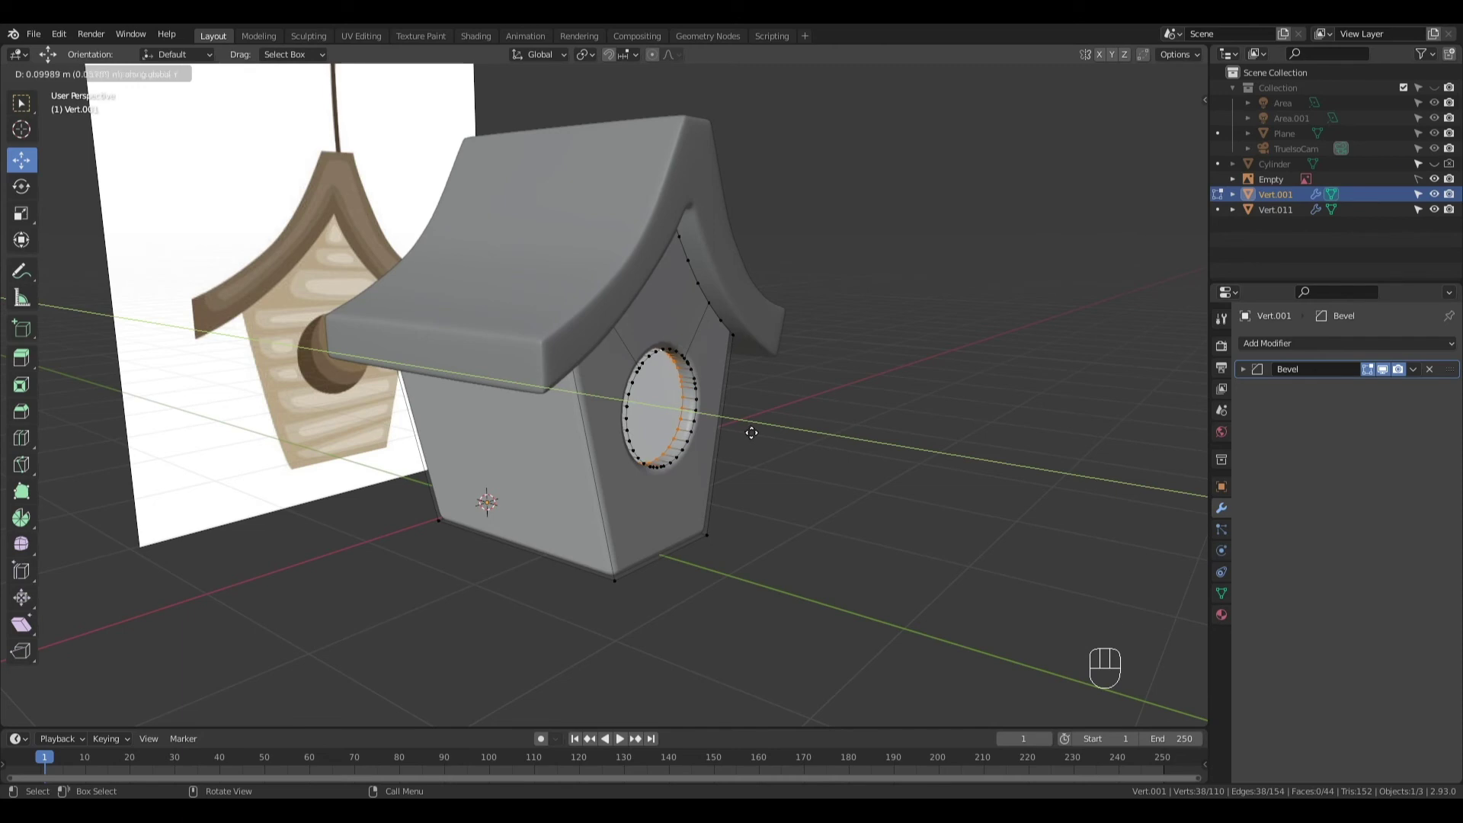
{"action": "left_click", "coordinate": [752, 433]}
{"action": "middle_click_drag", "start_coordinate": [751, 433], "coordinate": [739, 366]}
{"action": "key", "text": "Tab"}
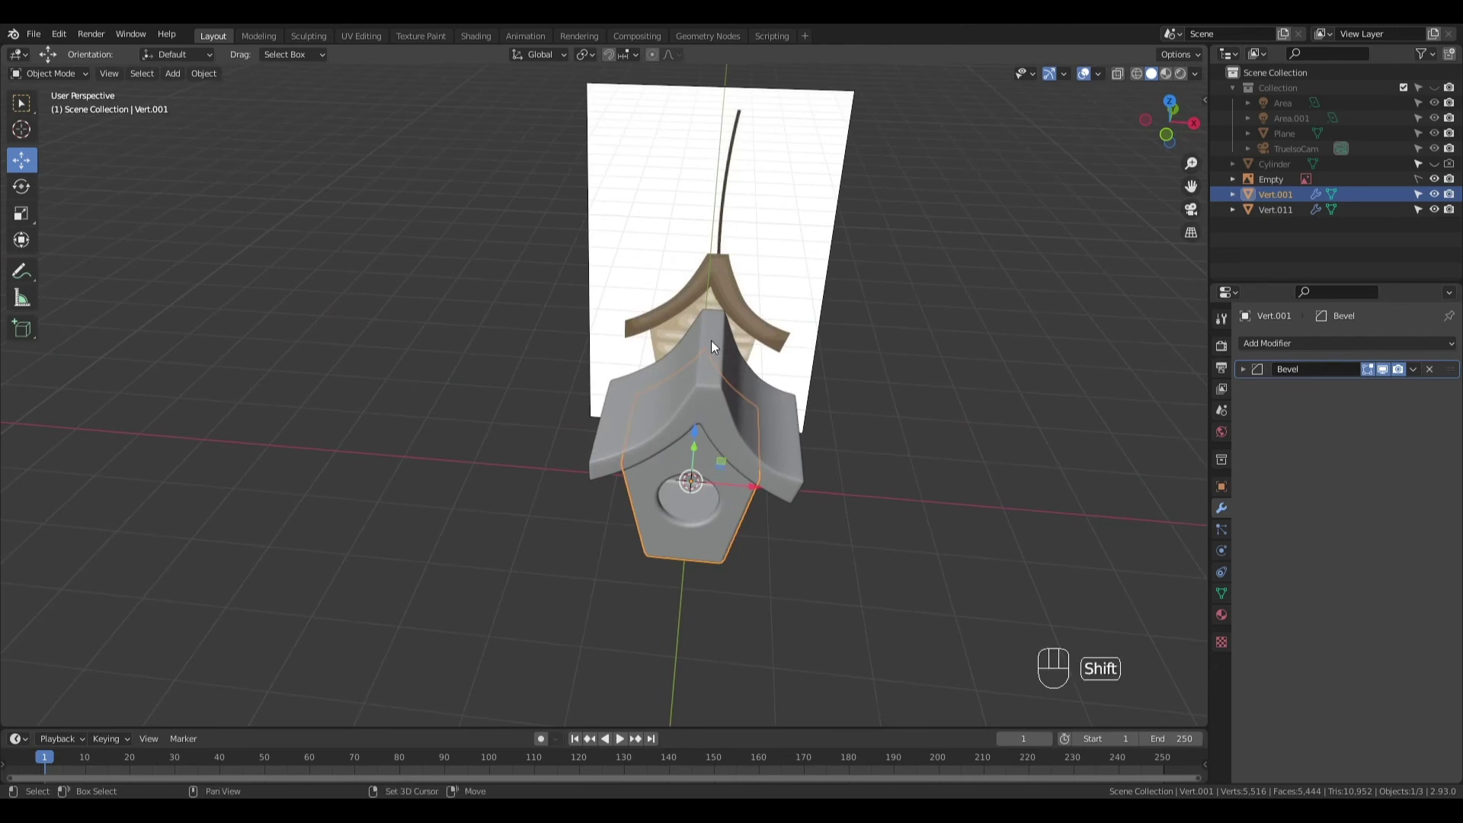
Place the 3D cursor at the base of the reference string, midway along the roof ridge
{"action": "right_click", "coordinate": [711, 341], "text": "shift"}
{"action": "key", "text": "KP_1"}
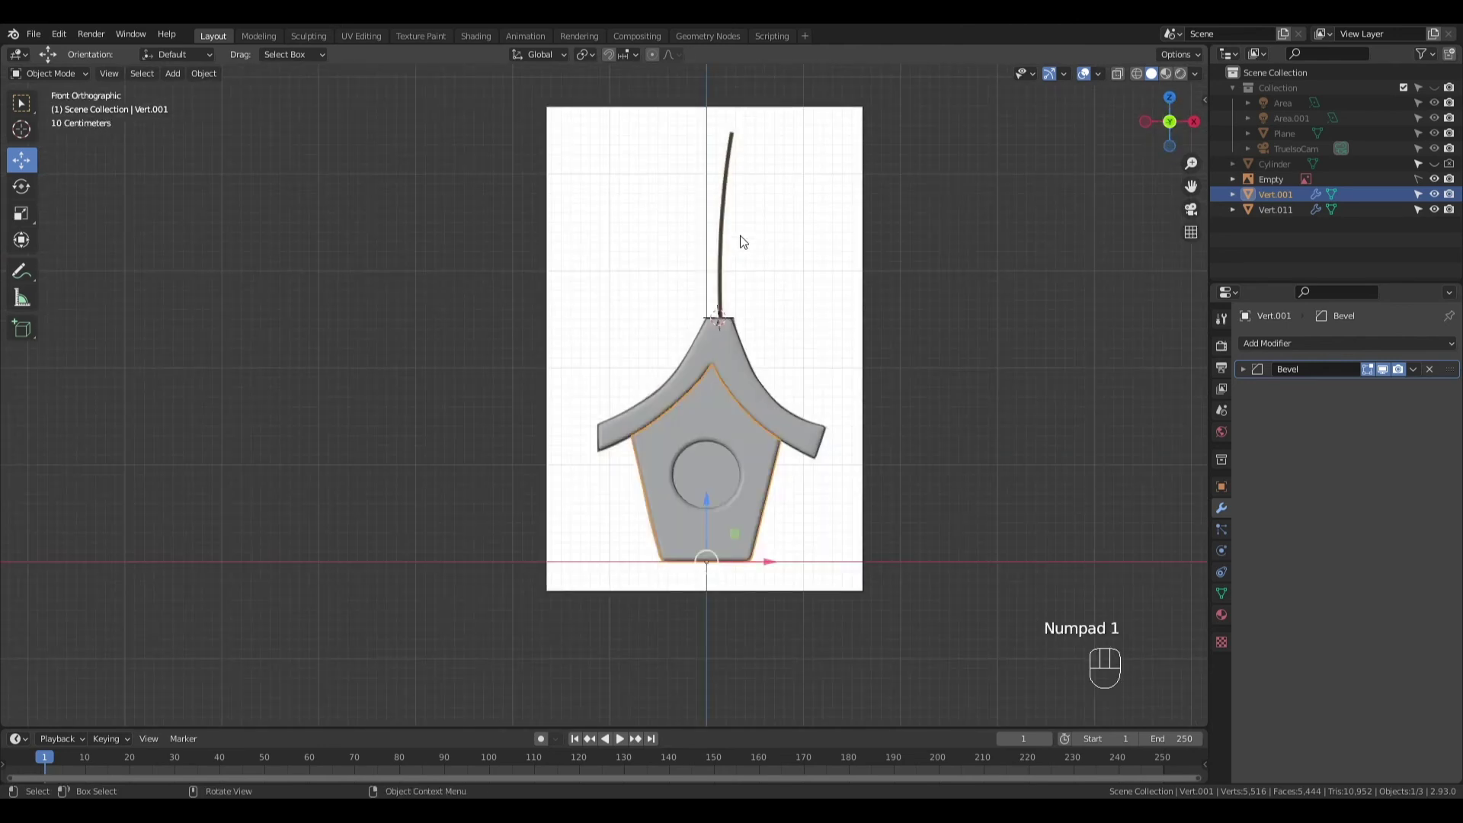
{"action": "mouse_move", "coordinate": [778, 304]}
{"action": "middle_mouse_down", "text": "ctrl"}
{"action": "mouse_move", "coordinate": [823, 284]}
{"action": "mouse_move", "coordinate": [777, 287]}
{"action": "middle_mouse_up", "text": "ctrl"}
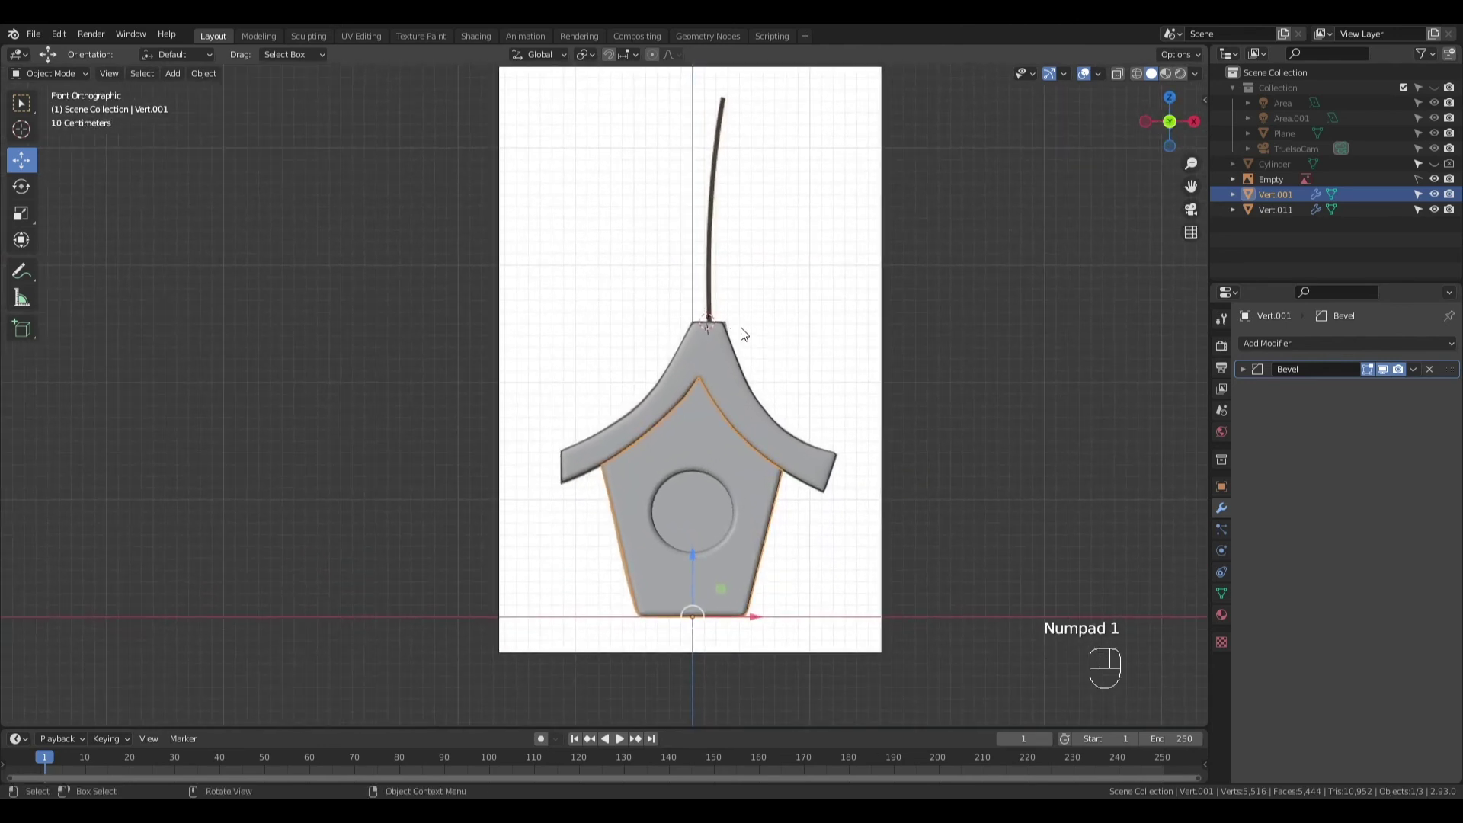
{"action": "right_click", "coordinate": [710, 325], "text": "shift"}
{"action": "key", "text": "shift+a"}
{"action": "middle_click_drag", "start_coordinate": [783, 257], "coordinate": [878, 311]}
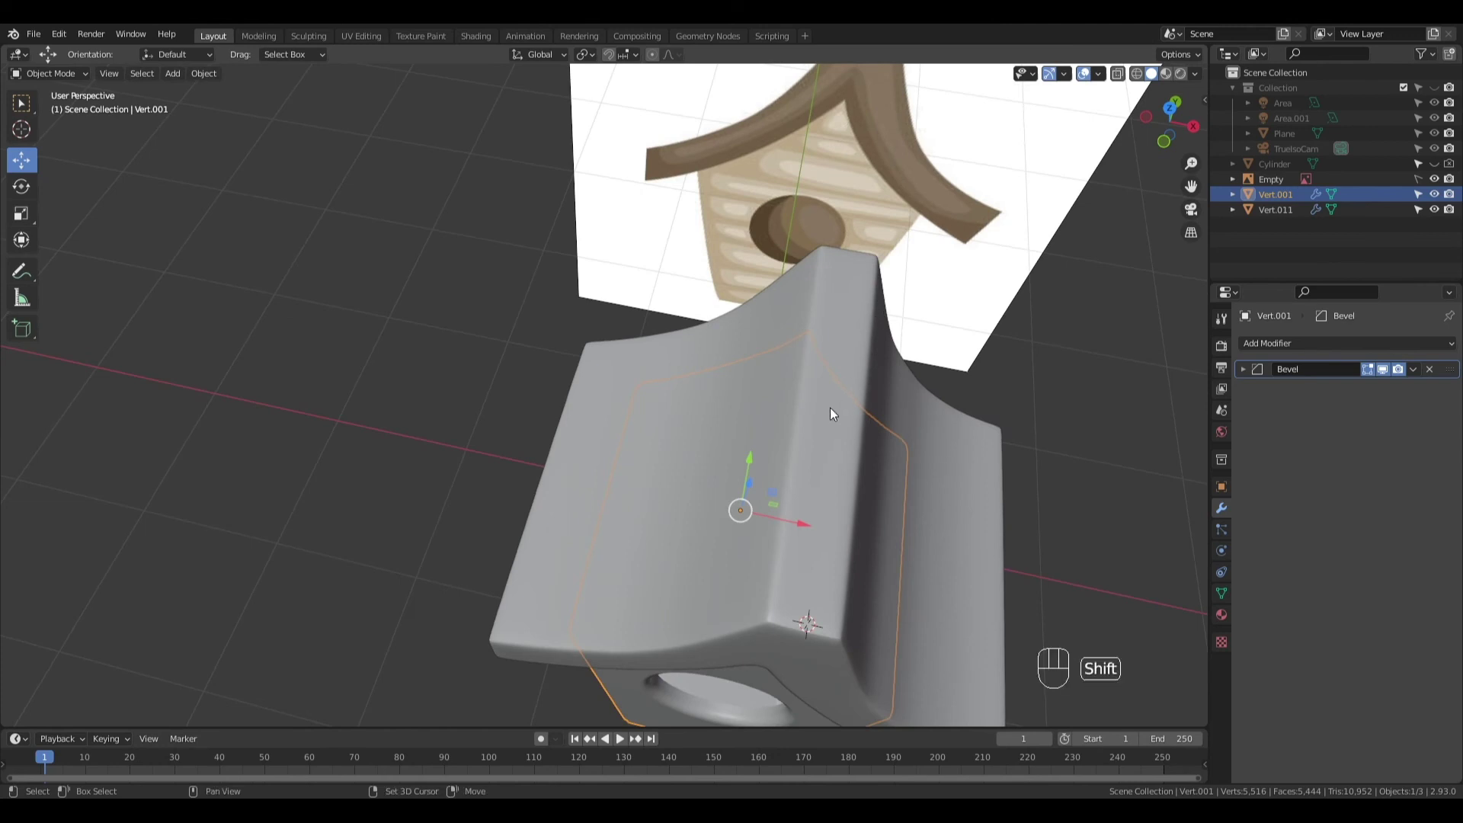
{"action": "key", "text": "KP_7"}
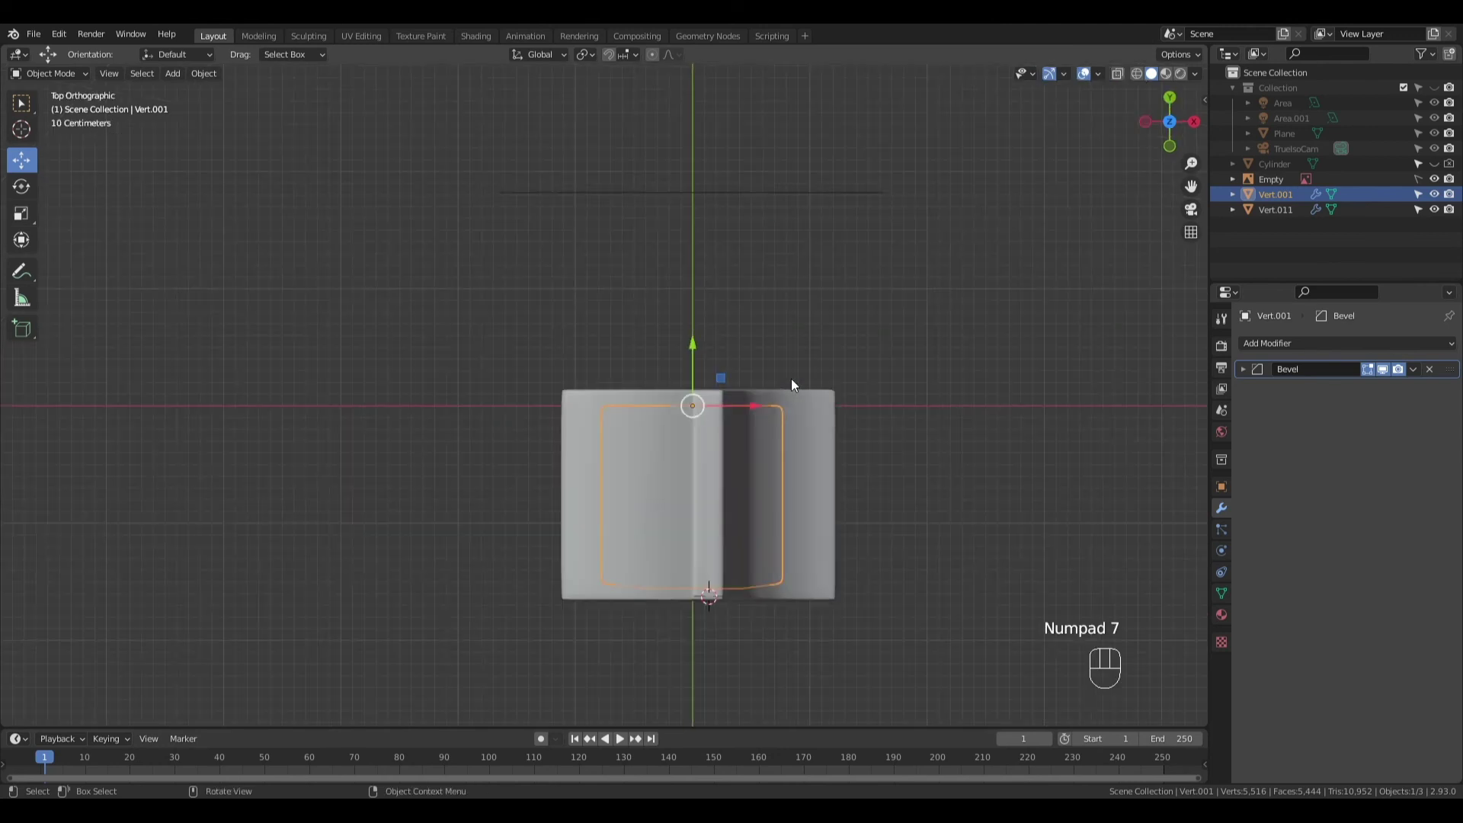
{"action": "right_click", "coordinate": [707, 487], "text": "shift"}
{"action": "middle_click_drag", "start_coordinate": [766, 460], "coordinate": [792, 318]}
Add a single vertex mesh at the 3D cursor on the roof ridge
{"action": "key", "text": "KP_1"}
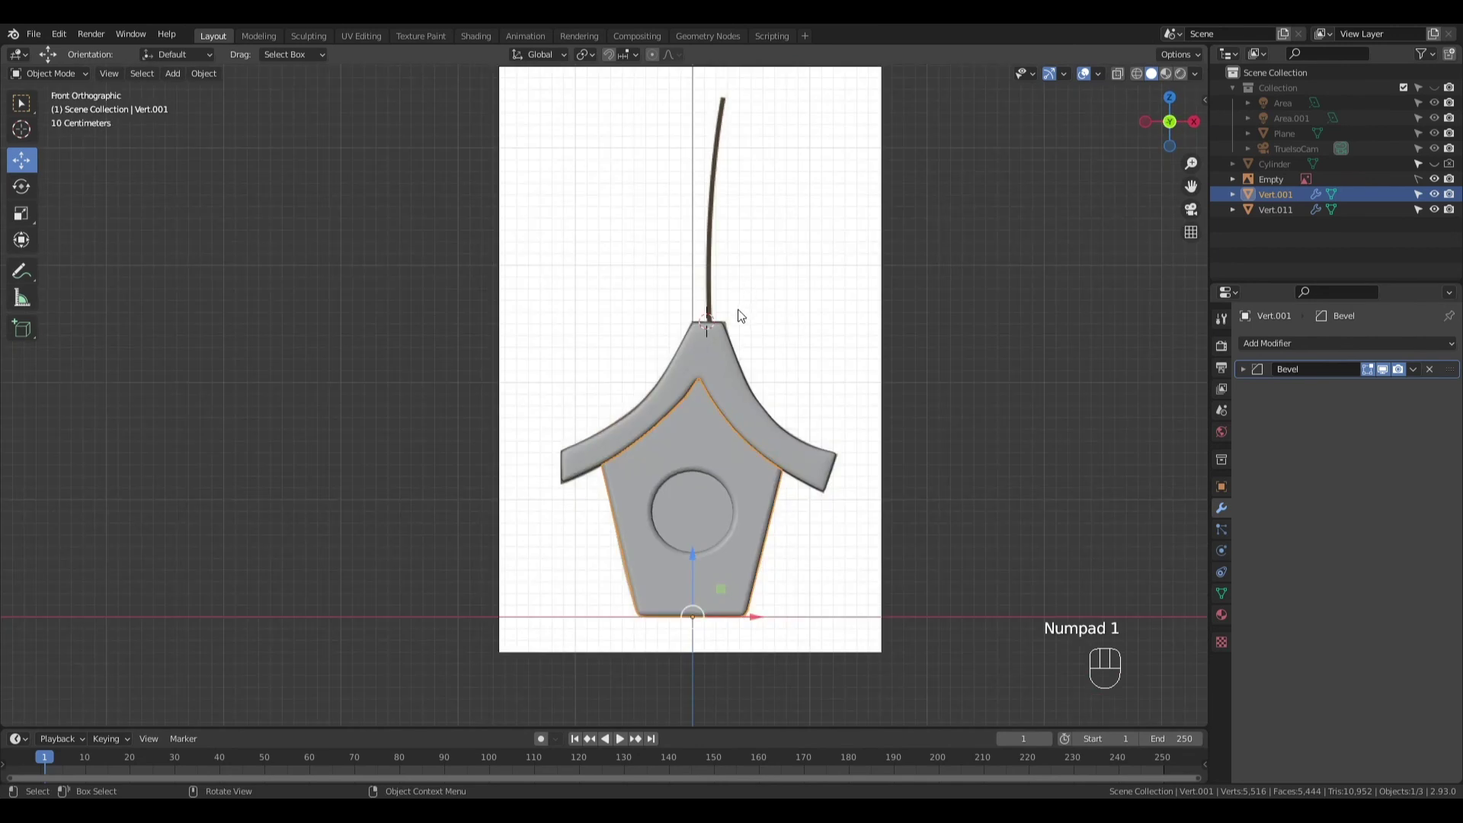
{"action": "key", "text": "shift+a"}
{"action": "mouse_move", "coordinate": [734, 313]}
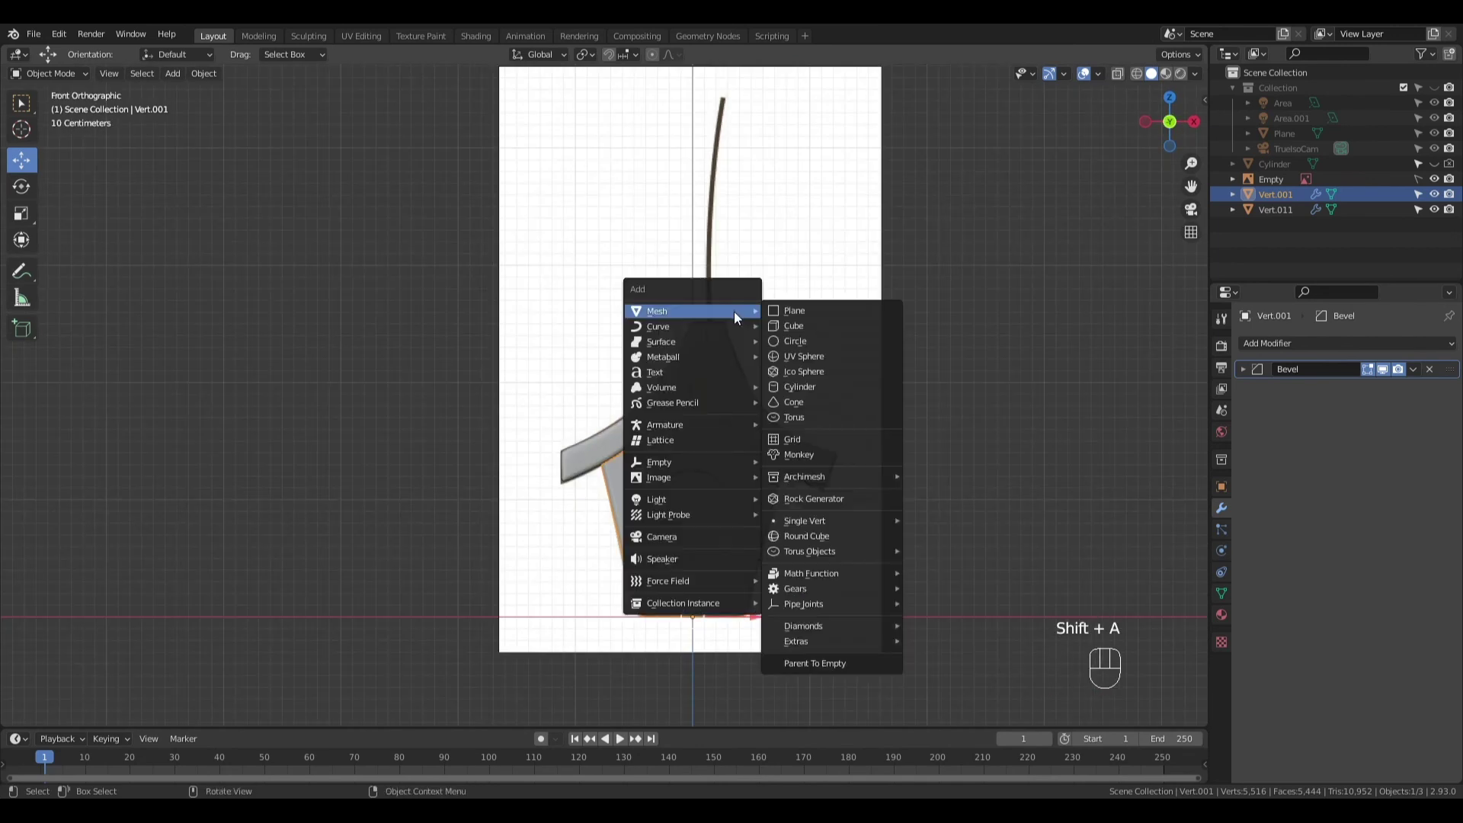
{"action": "mouse_move", "coordinate": [853, 524]}
{"action": "left_click", "coordinate": [959, 520]}
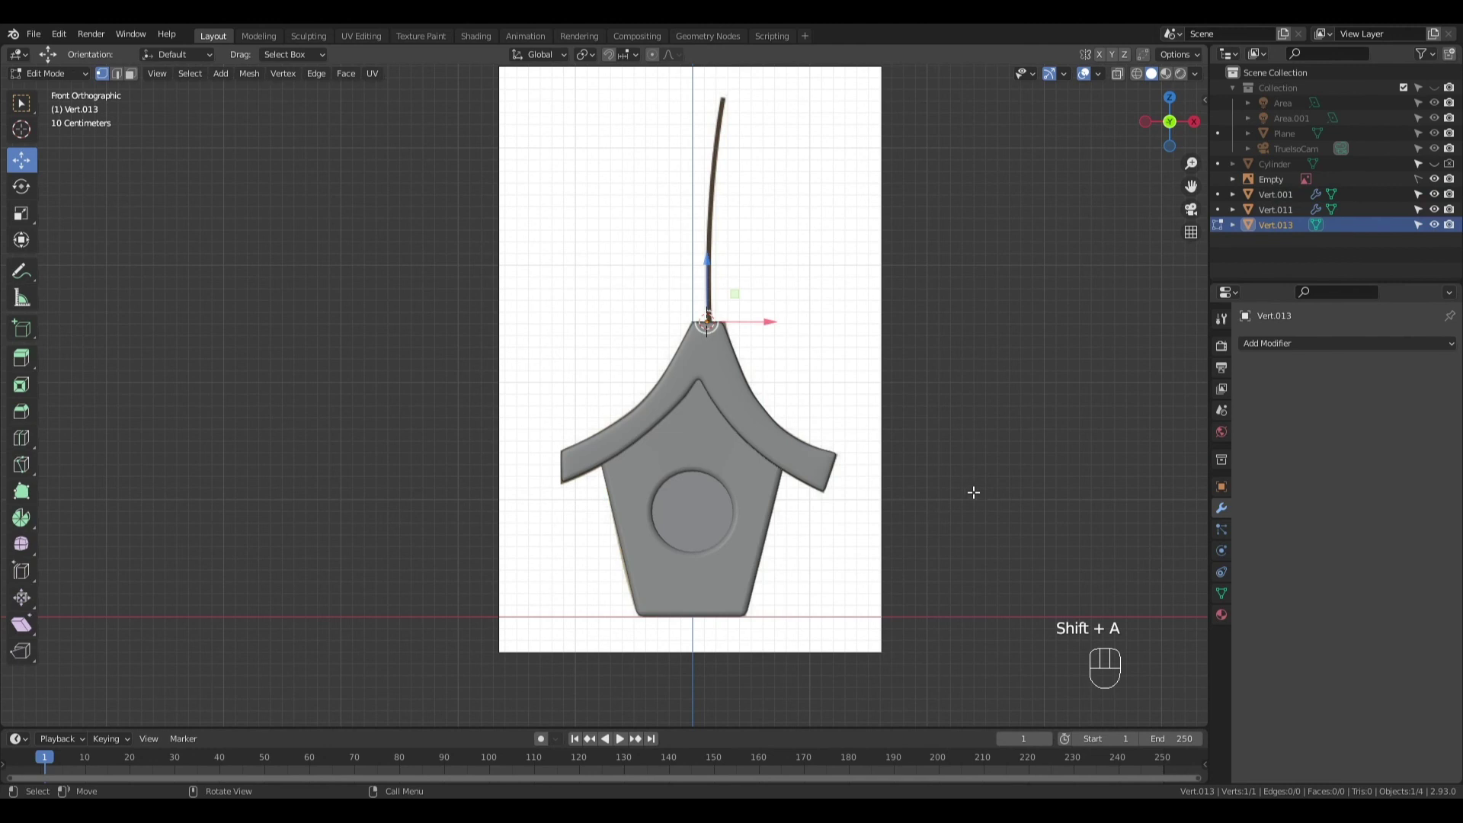
Extrude the vertex upward in four segments tracing the reference string, with the first about 0.38 m and the last about 0.57 m
{"action": "middle_click_drag", "start_coordinate": [726, 291], "coordinate": [760, 274], "text": "ctrl"}
{"action": "middle_click_drag", "start_coordinate": [756, 280], "coordinate": [735, 364], "text": "shift"}
{"action": "key", "text": "e"}
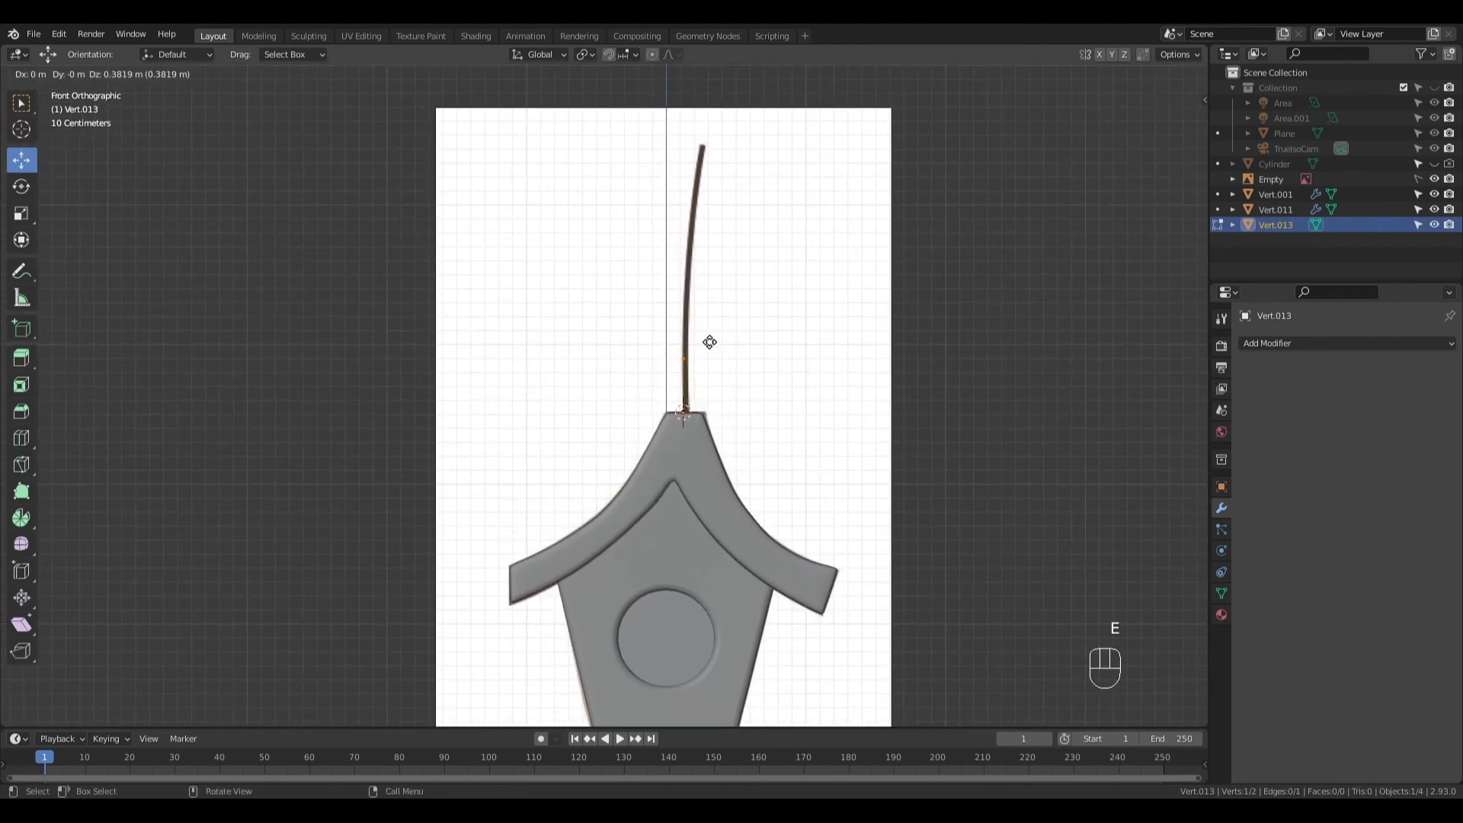
{"action": "left_click", "coordinate": [709, 342]}
{"action": "key", "text": "e"}
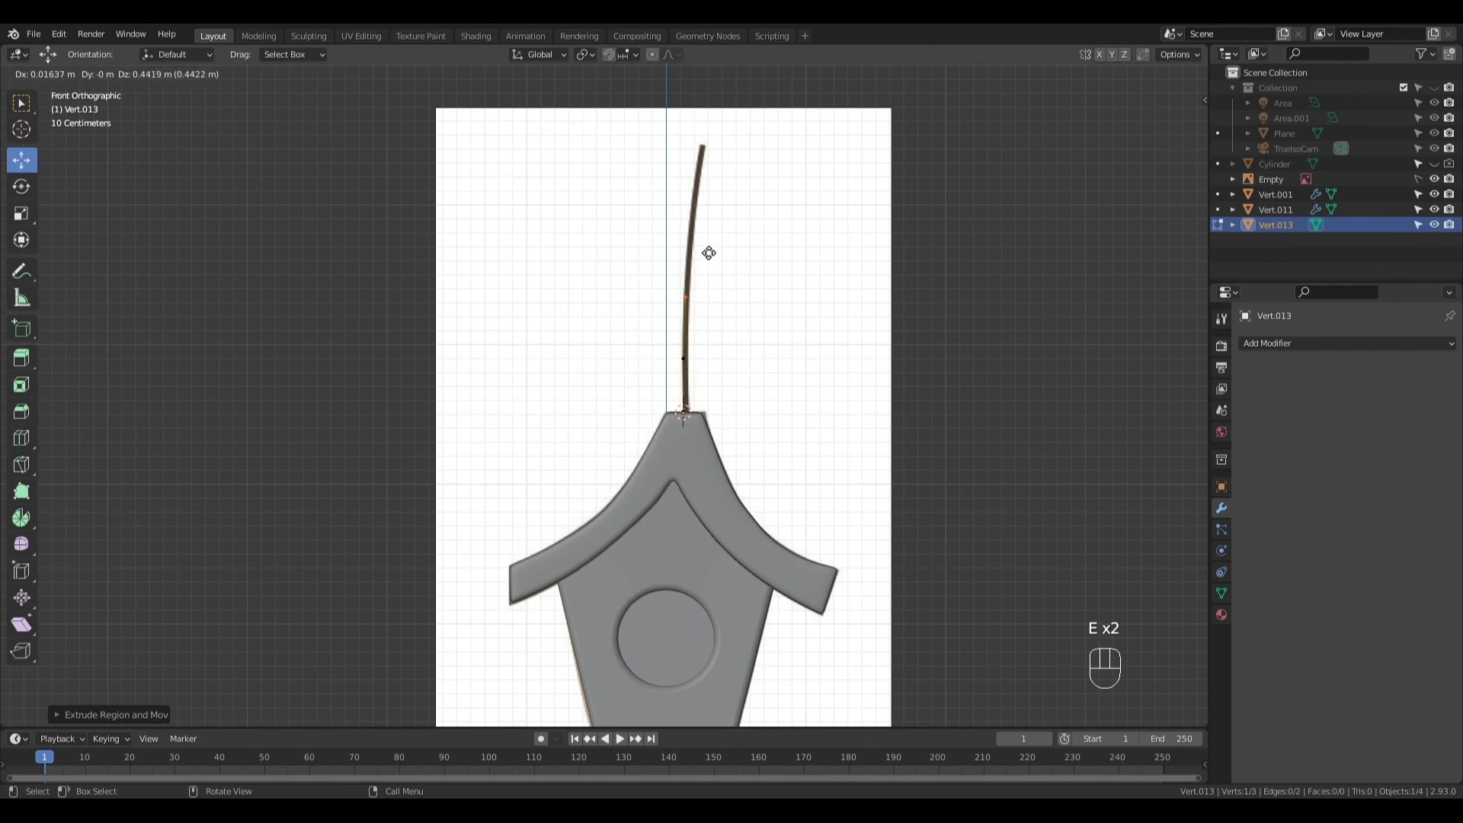
{"action": "left_click", "coordinate": [709, 255]}
{"action": "key", "text": "e"}
{"action": "left_click", "coordinate": [724, 189]}
{"action": "key", "text": "e"}
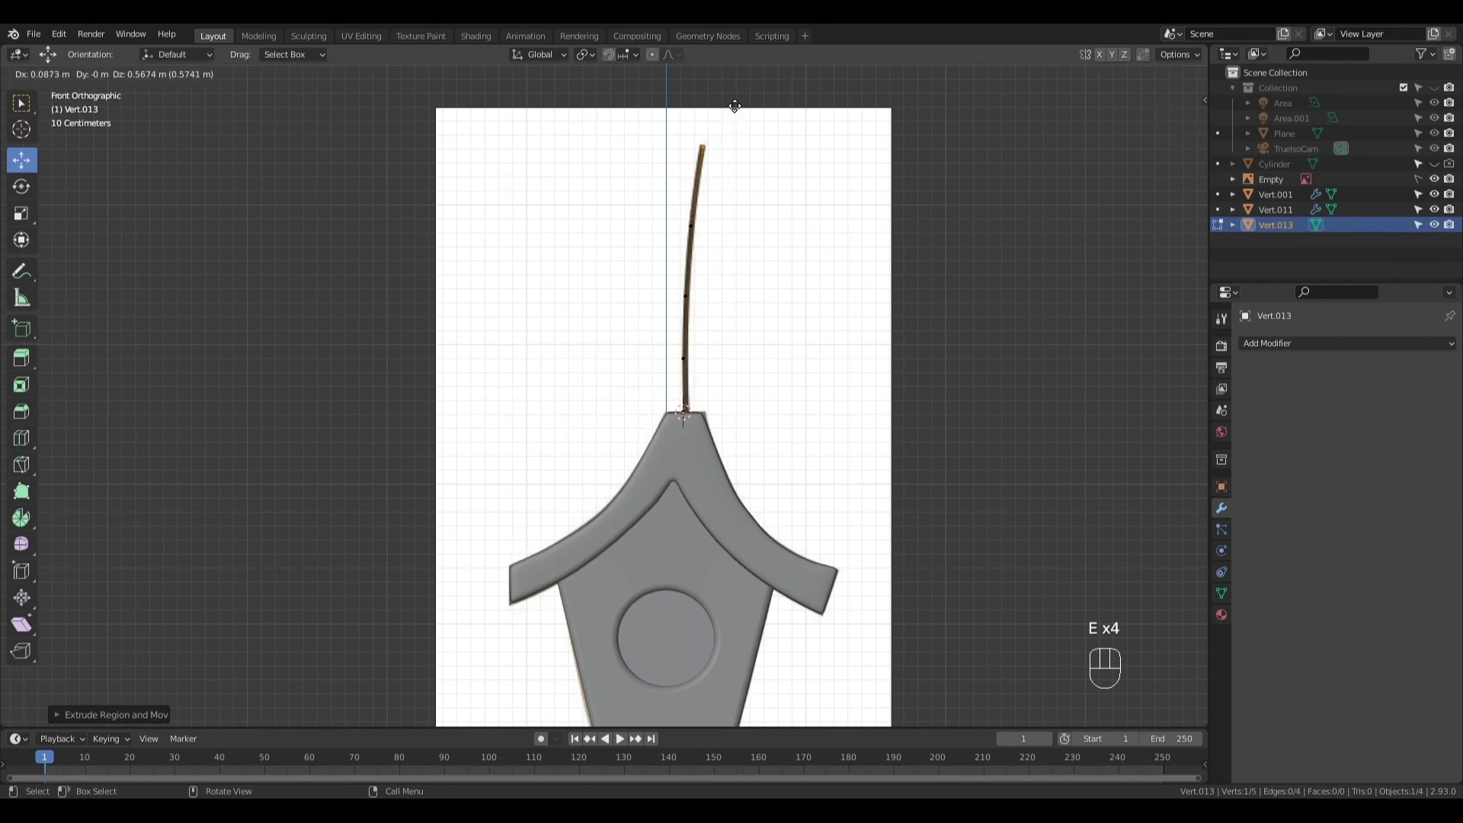
{"action": "left_click", "coordinate": [734, 106]}
Smooth the string's edge line with an applied level 1 Subdivision modifier and convert it to a curve
{"action": "key", "text": "Tab"}
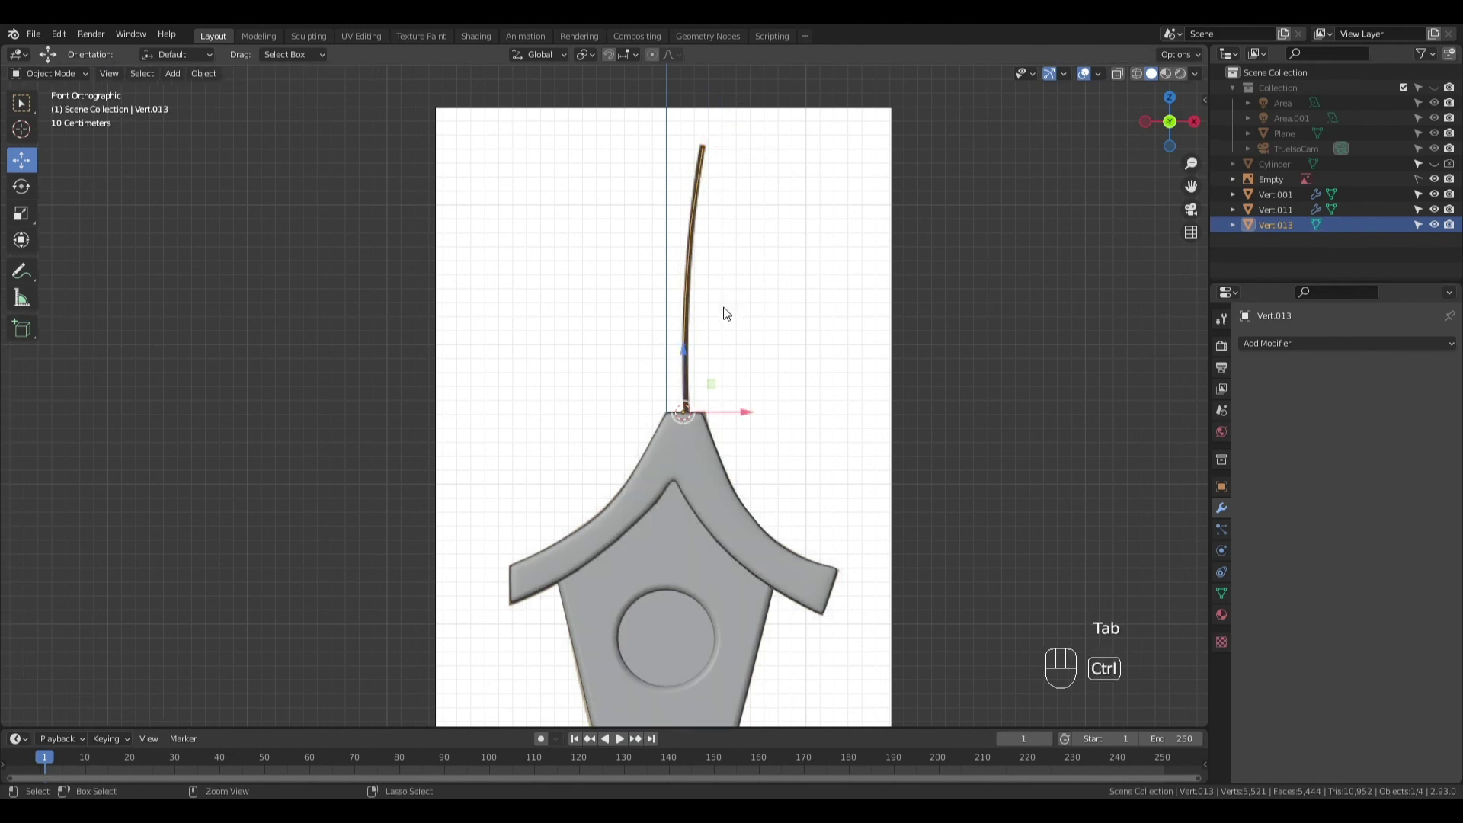
{"action": "key", "text": "ctrl+1"}
{"action": "key", "text": "ctrl+a"}
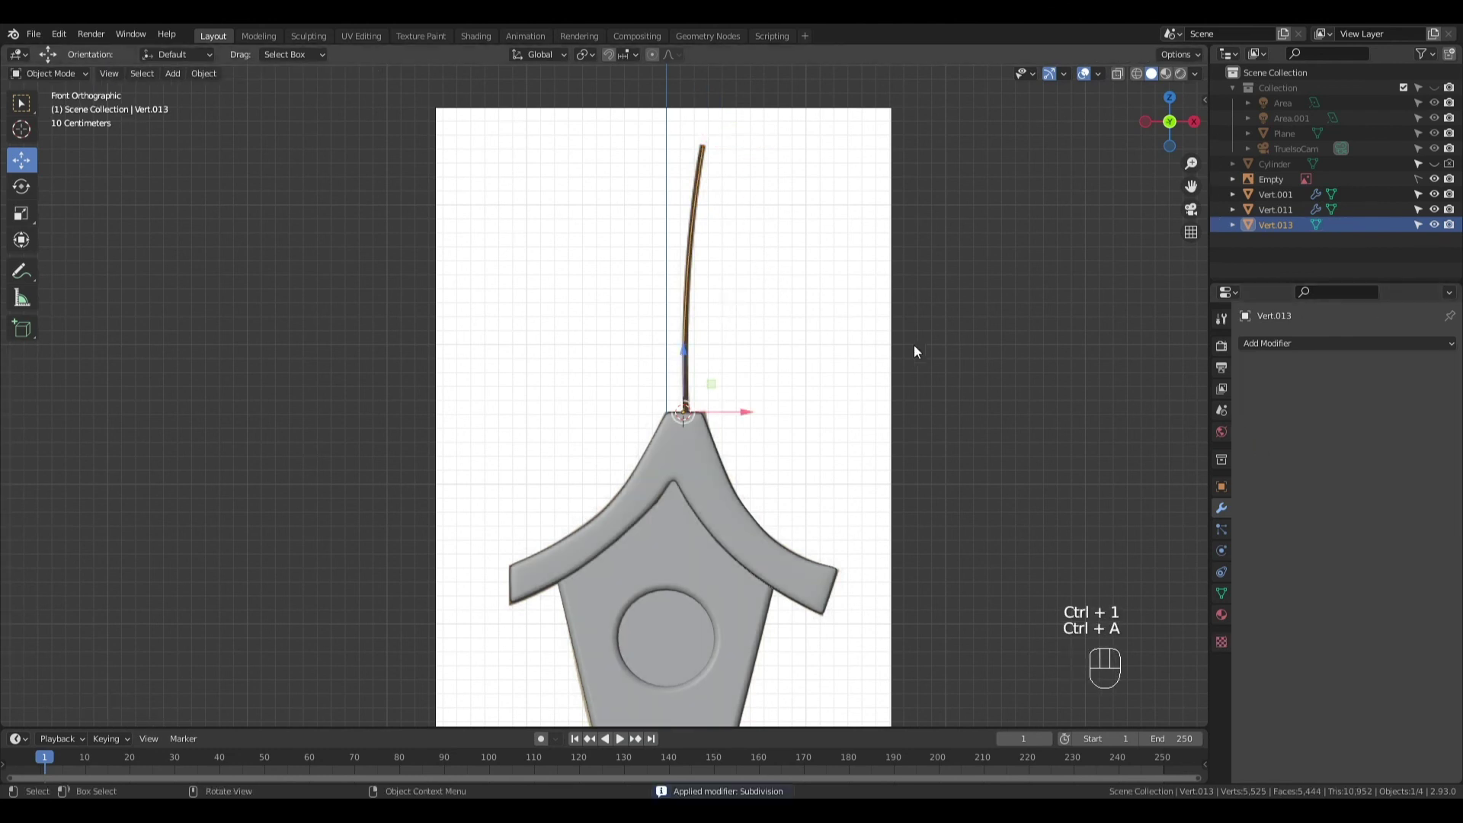
{"action": "key", "text": "q"}
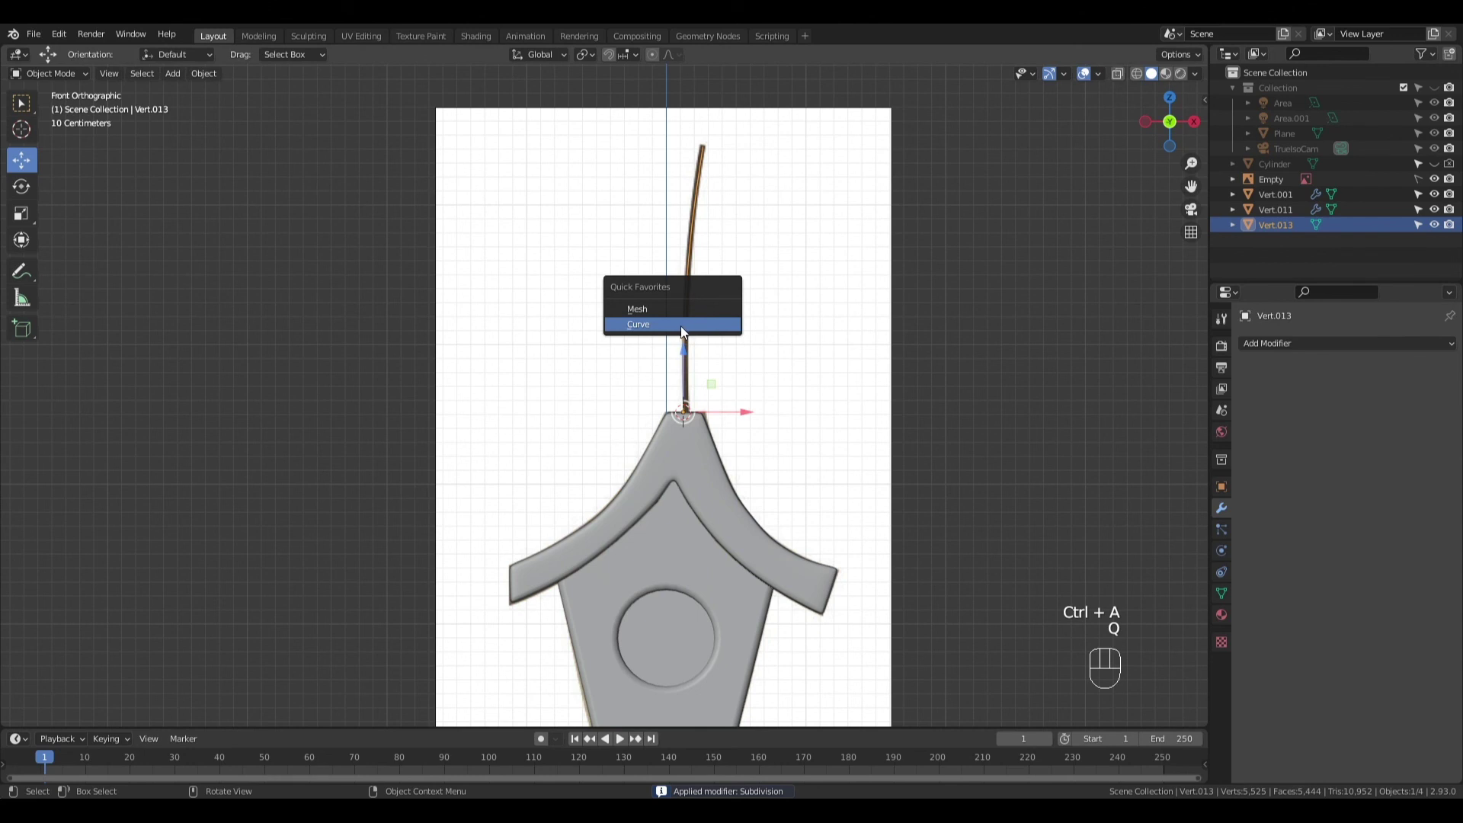
{"action": "left_click", "coordinate": [679, 327]}
Give the string curve a round bevel with a depth of 0.028 m
{"action": "left_click", "coordinate": [1221, 572]}
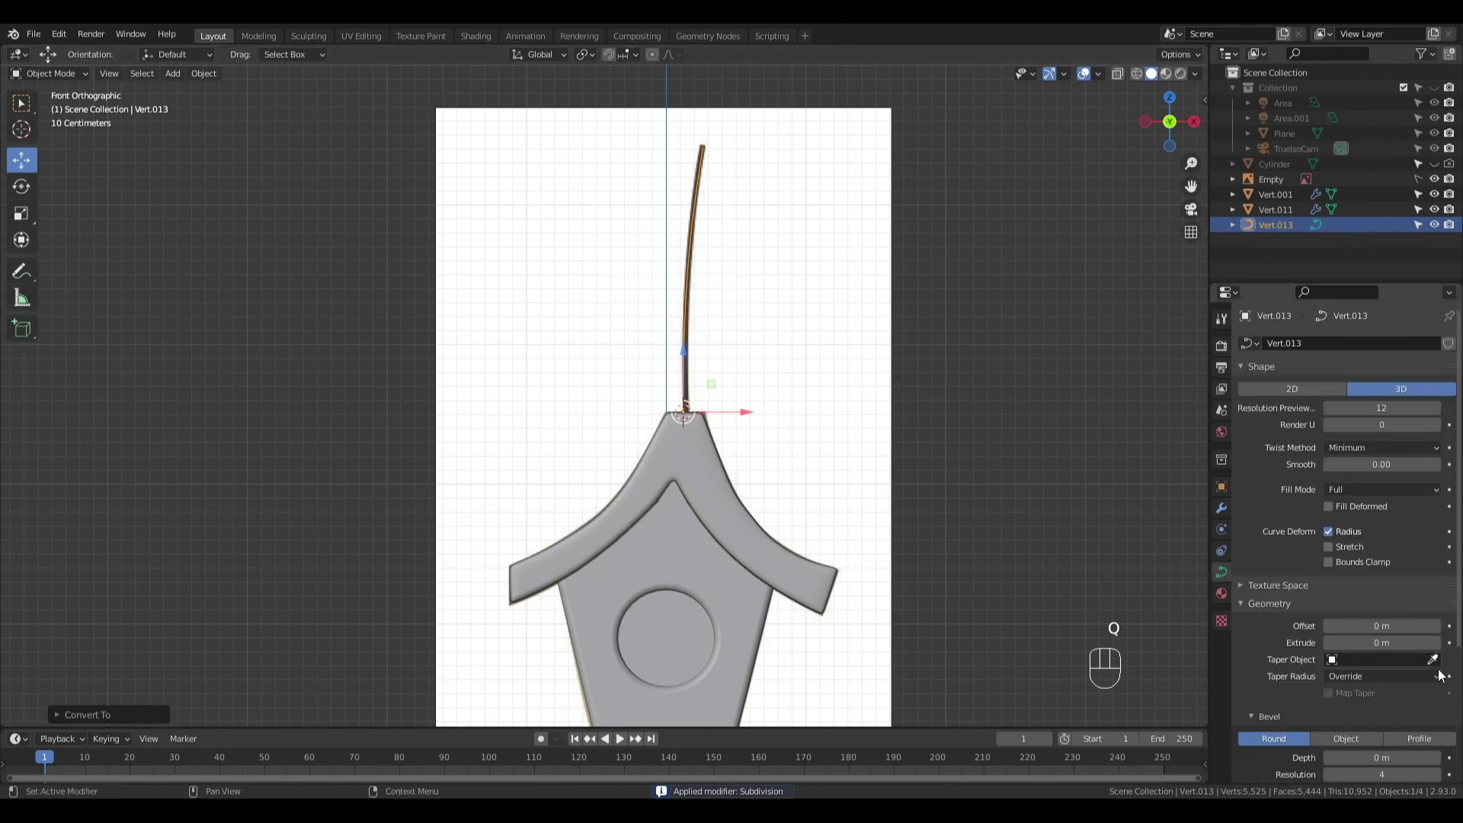
{"action": "scroll", "coordinate": [1371, 661], "scroll_direction": "down", "scroll_amount": 4}
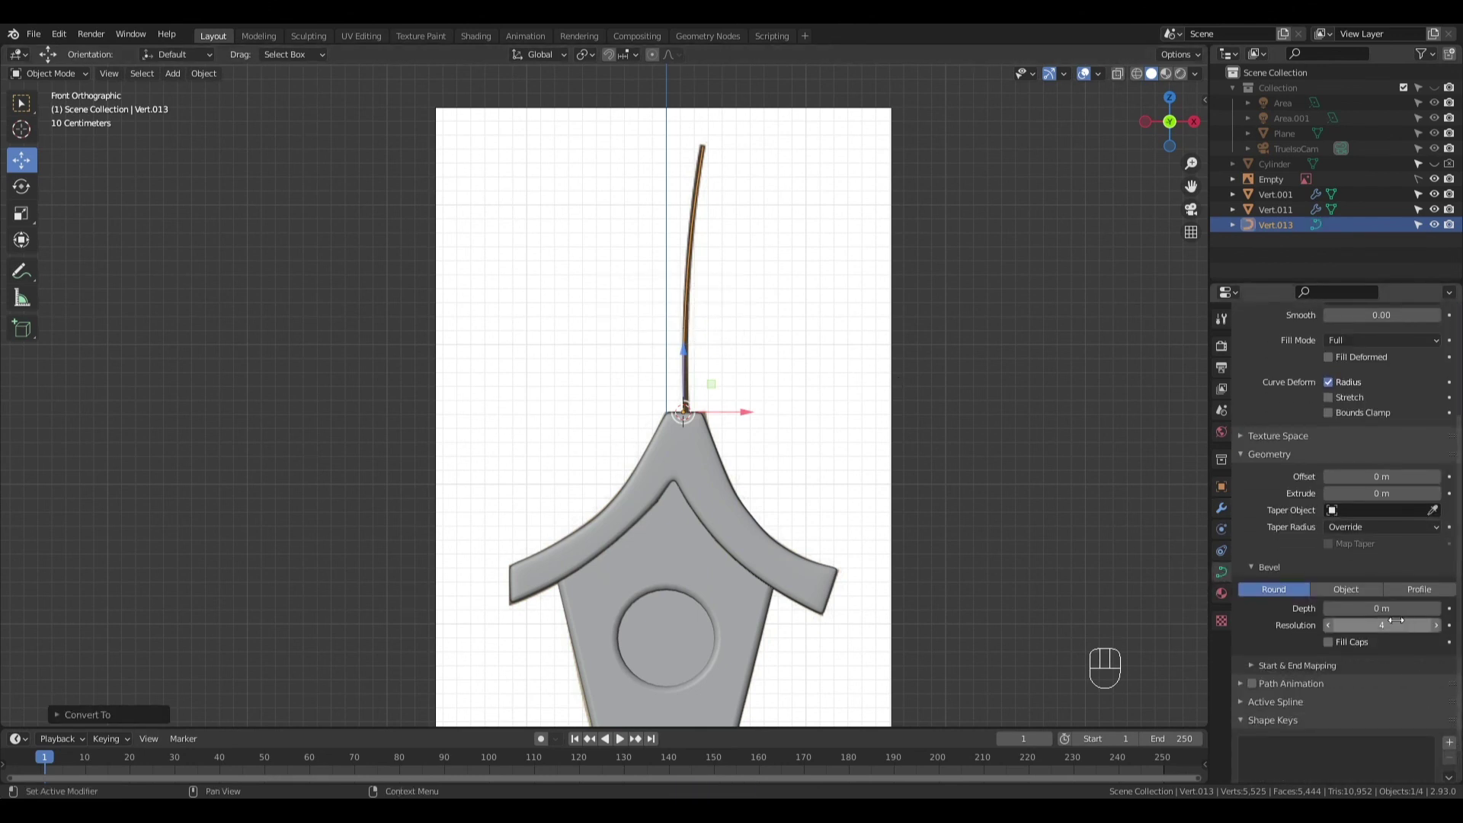
{"action": "left_click_drag", "start_coordinate": [1376, 608], "coordinate": [1404, 619], "text": "shift"}
Shade the string curve smooth and fill its end caps
{"action": "right_click", "coordinate": [683, 305]}
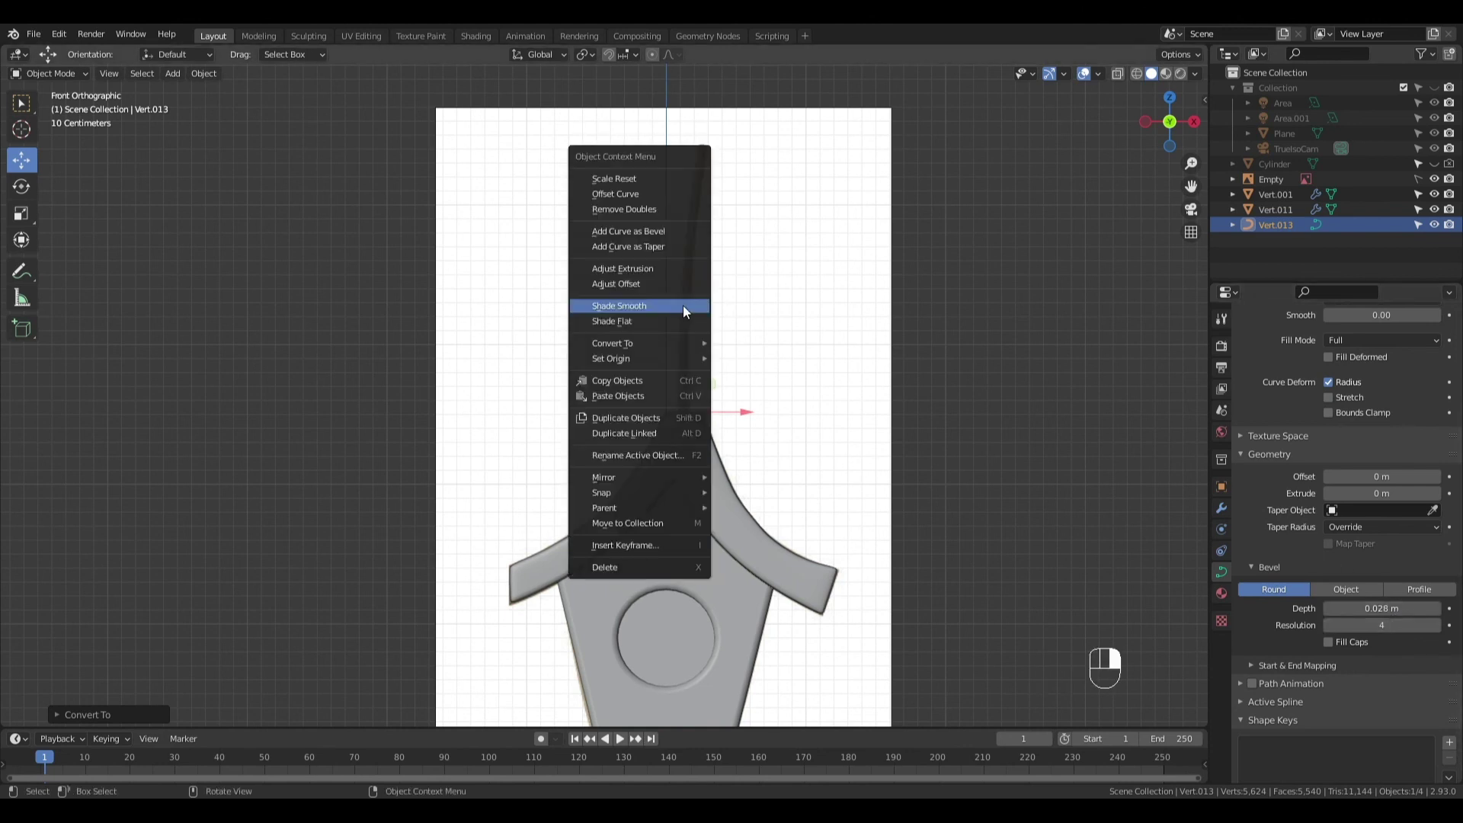
{"action": "left_click", "coordinate": [683, 304]}
{"action": "left_click", "coordinate": [1341, 642]}
Hide the reference image and select the hanging string again
{"action": "middle_click_drag", "start_coordinate": [917, 355], "coordinate": [922, 404], "text": "ctrl"}
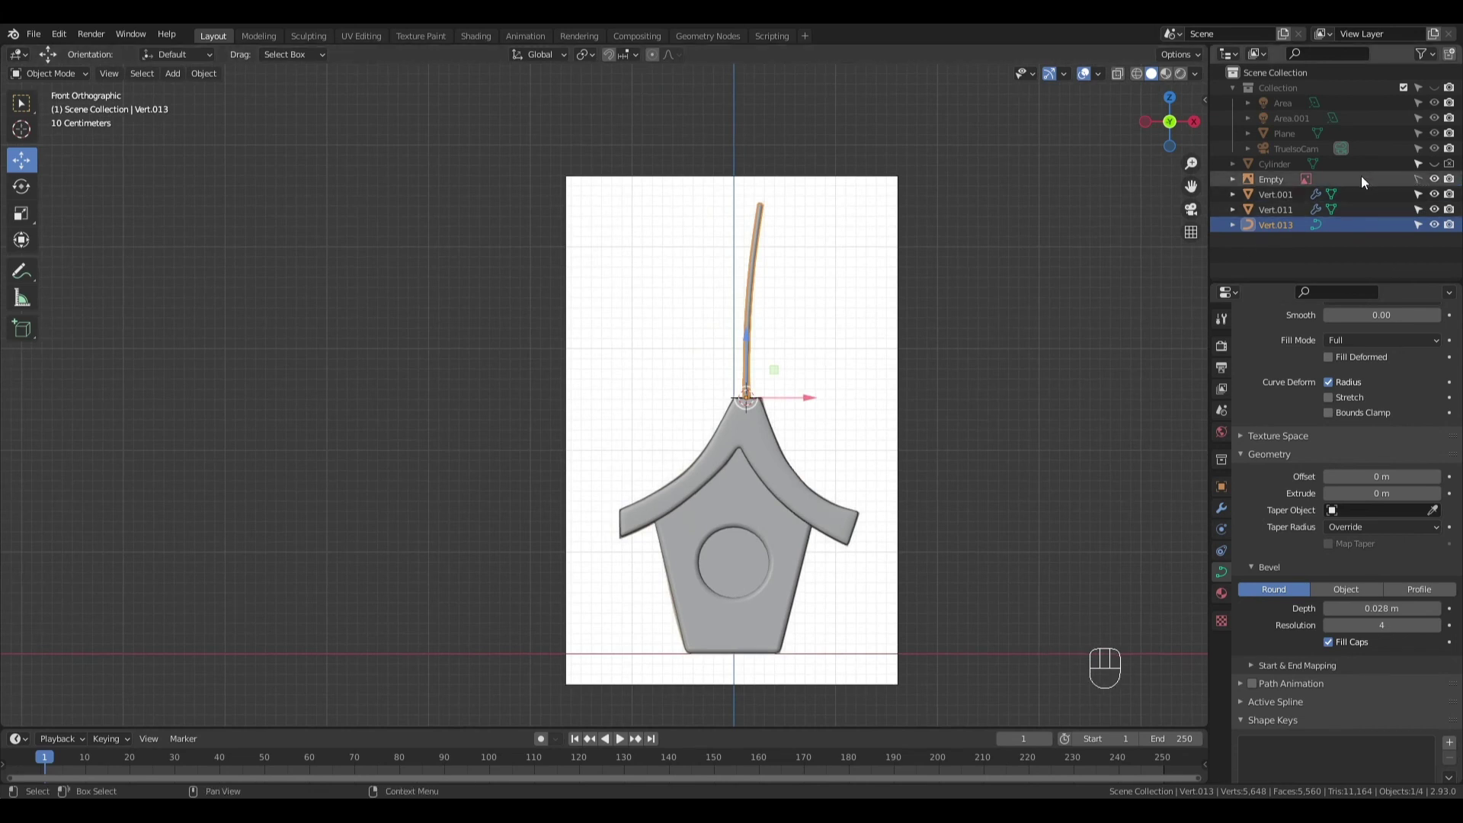
{"action": "left_click", "coordinate": [1434, 181]}
{"action": "middle_click_drag", "start_coordinate": [827, 284], "coordinate": [783, 360]}
{"action": "left_click", "coordinate": [975, 296]}
{"action": "left_click", "coordinate": [634, 271]}
{"action": "middle_click_drag", "start_coordinate": [637, 272], "coordinate": [784, 445]}
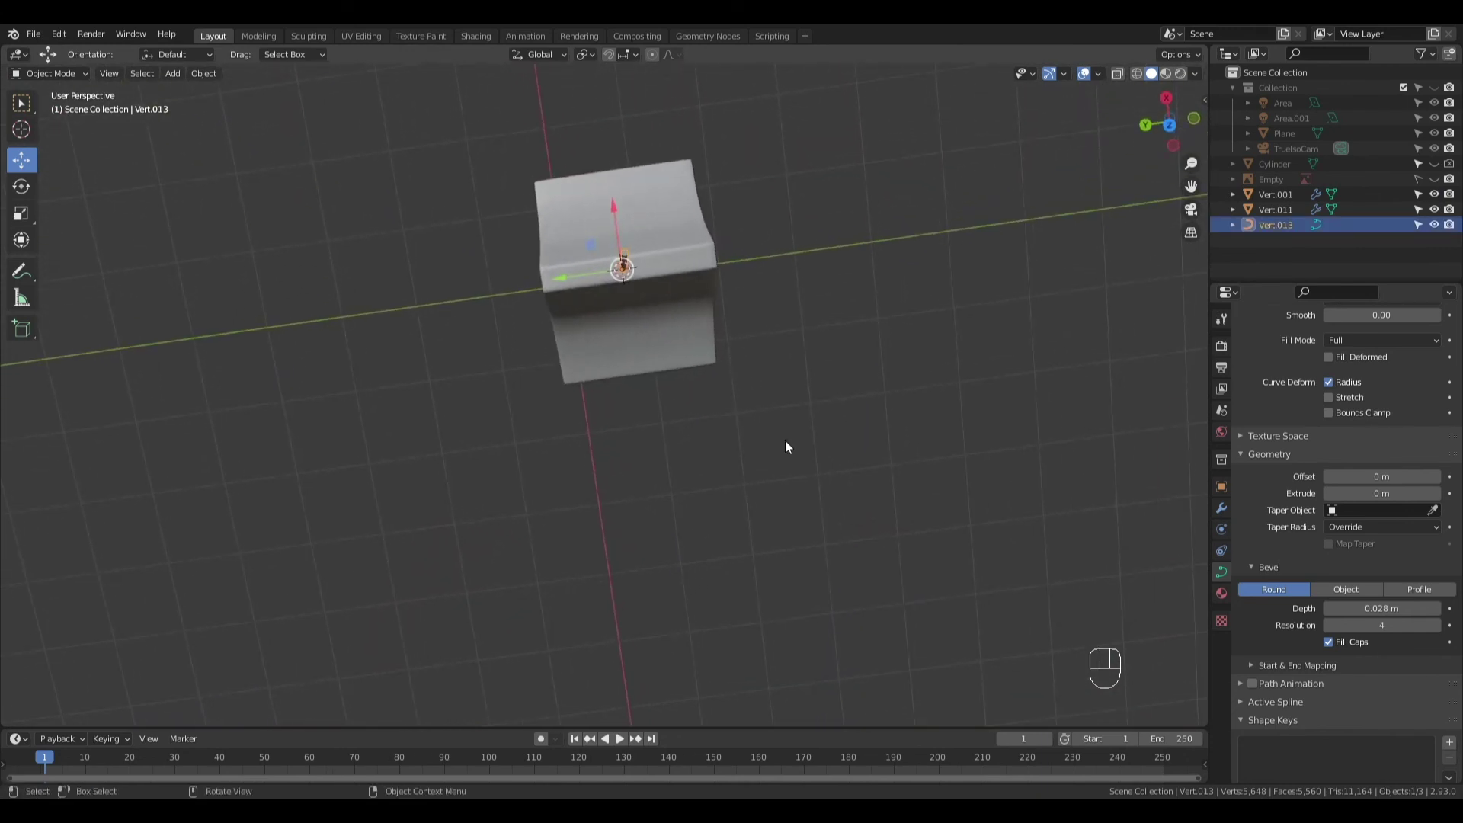
{"action": "key", "text": "KP_7"}
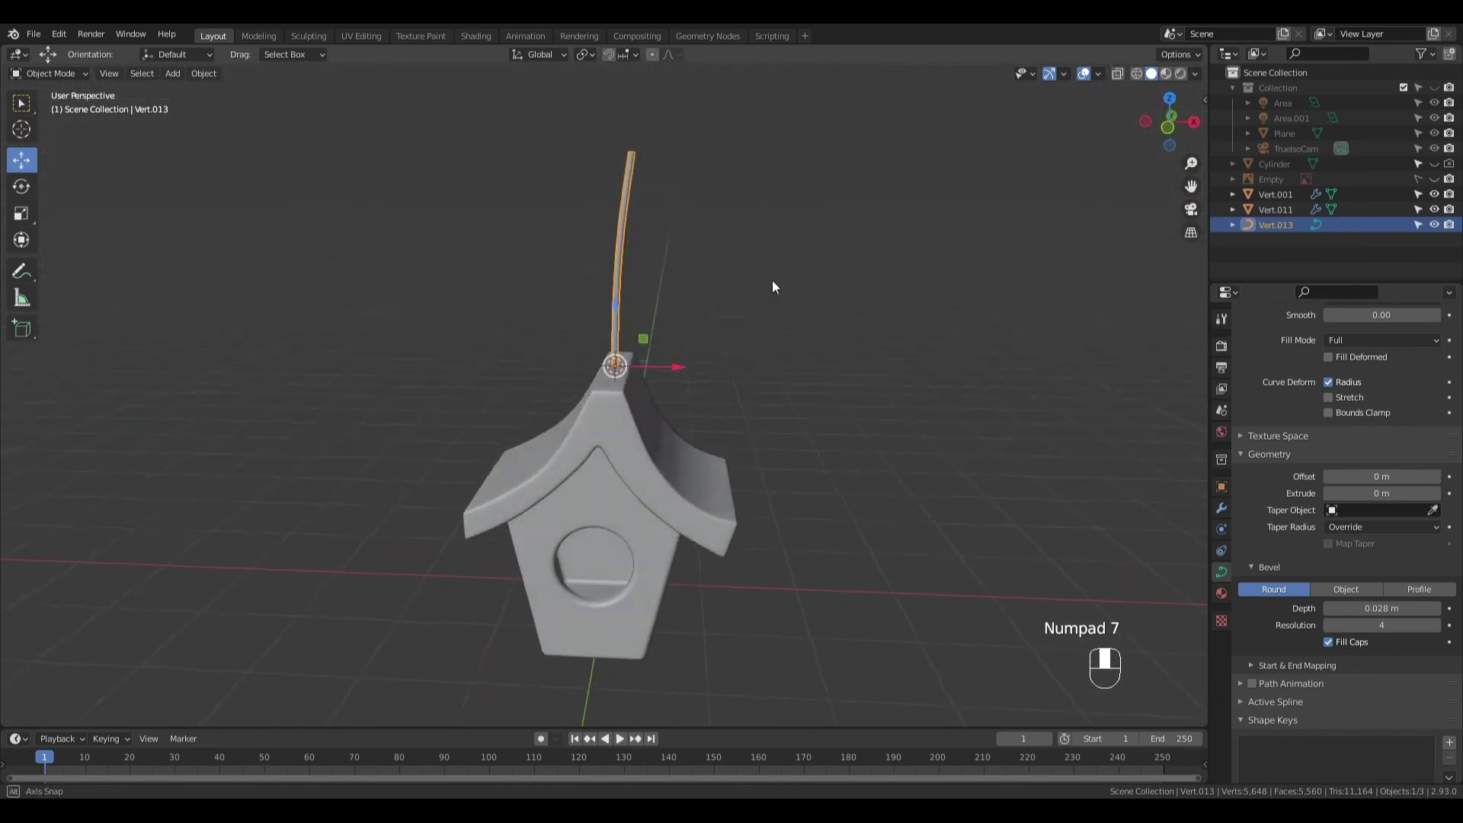